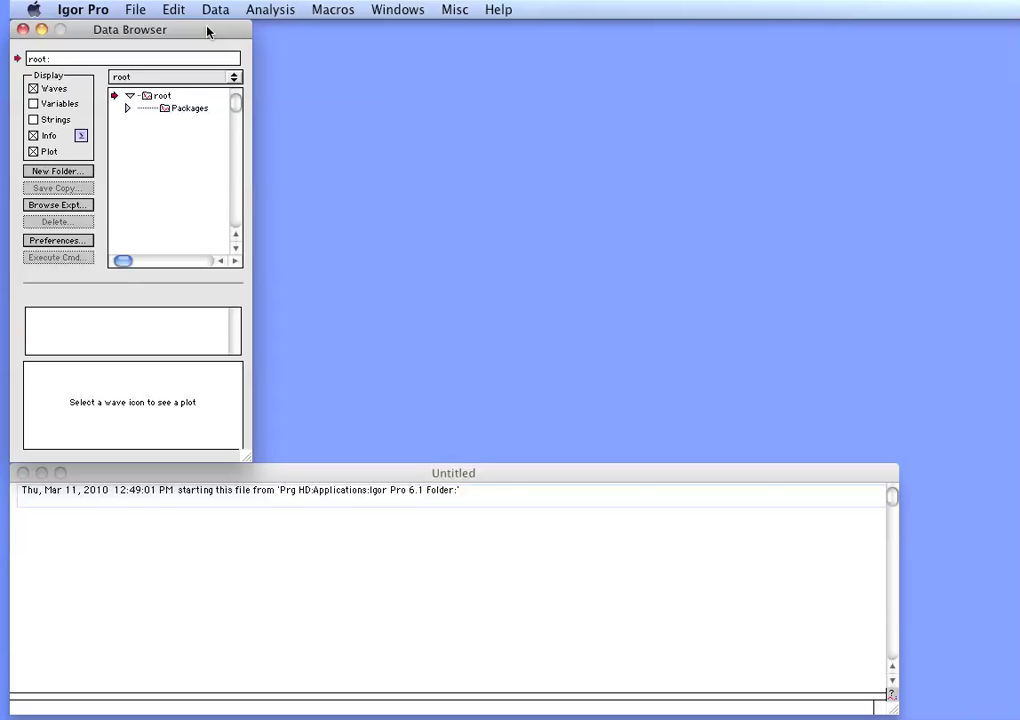
Load the Nika 2D SAS macros and open the main 2D to 1D data conversion panel.
left_click(330, 10)
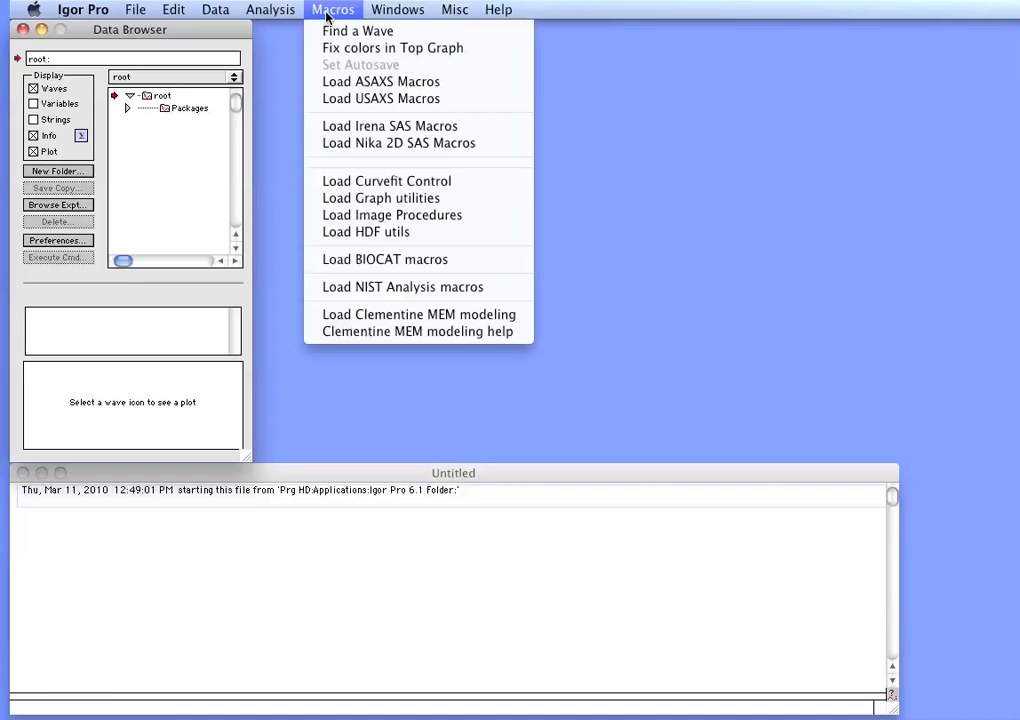
left_click(362, 147)
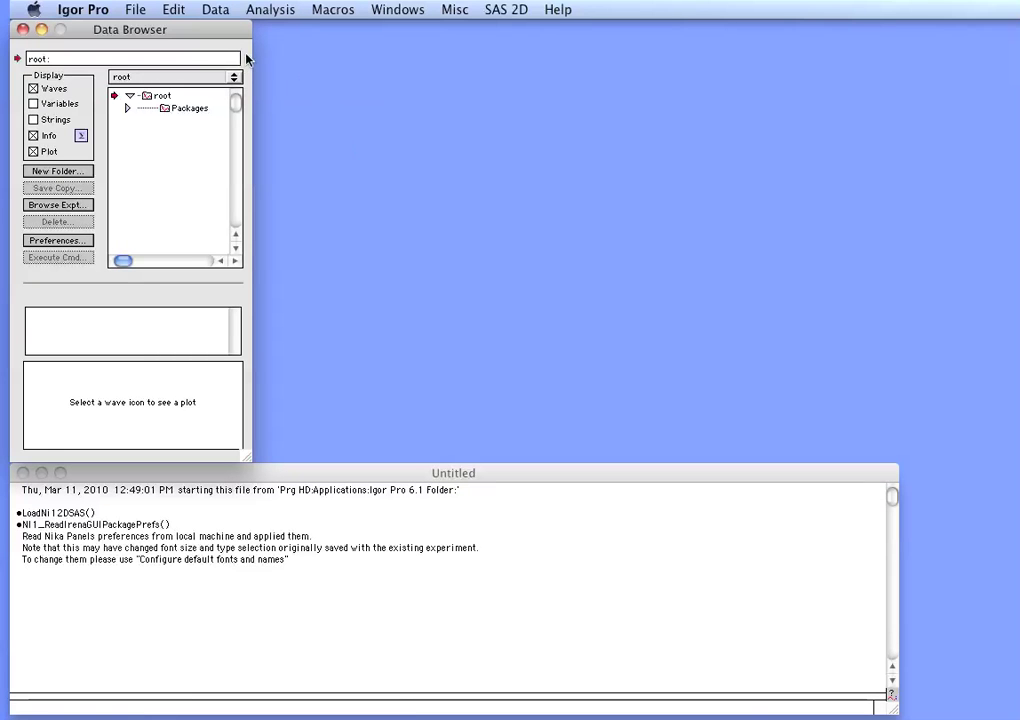
left_click(507, 10)
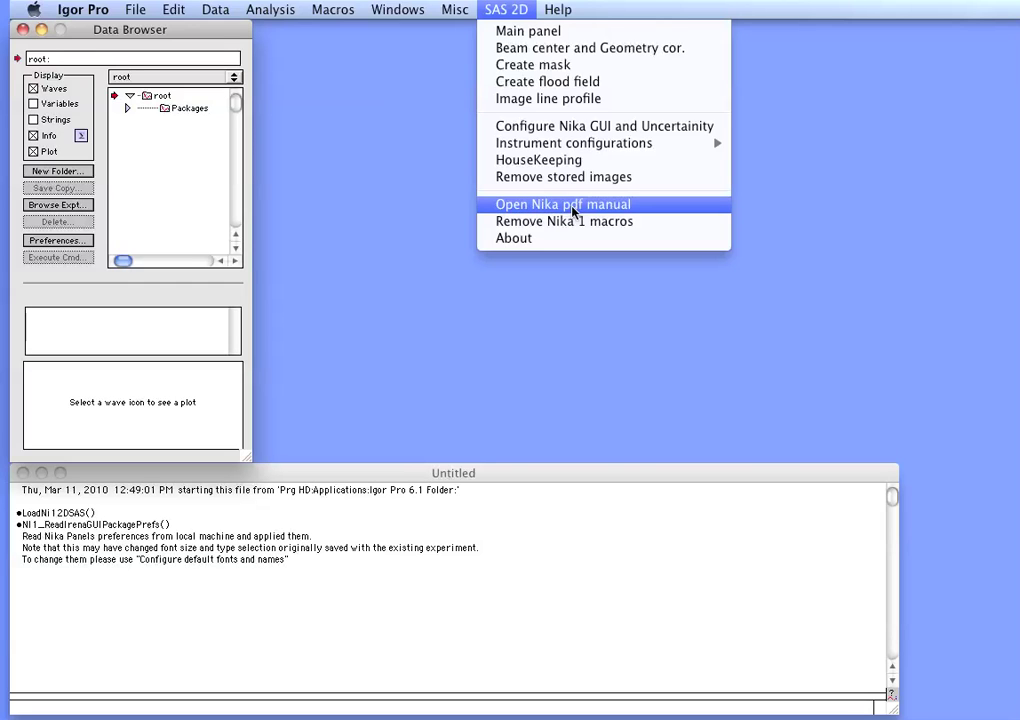
left_click(573, 37)
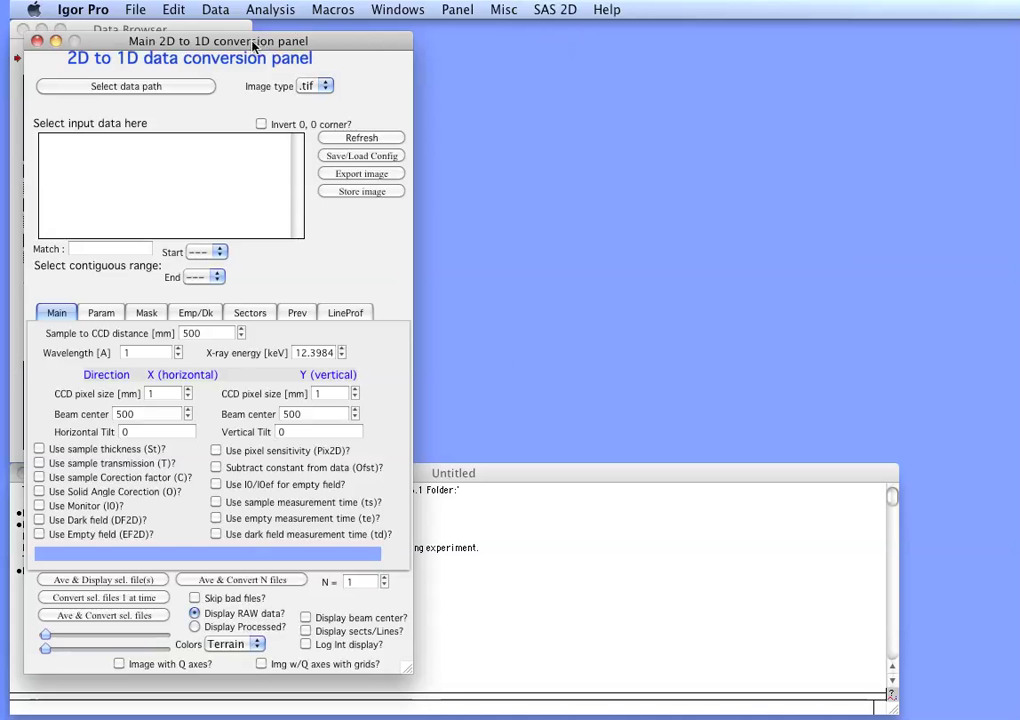
left_click_drag(253, 45, 239, 33)
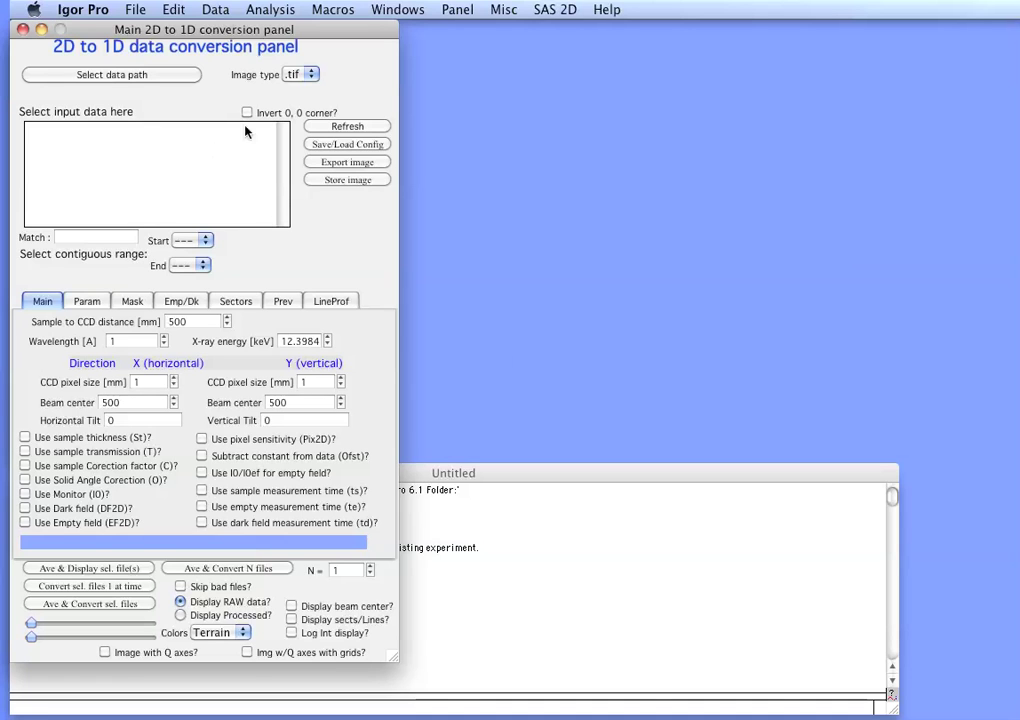
Keep the image type as .tif and set the data path to the "Examples of samples" folder.
left_click(311, 79)
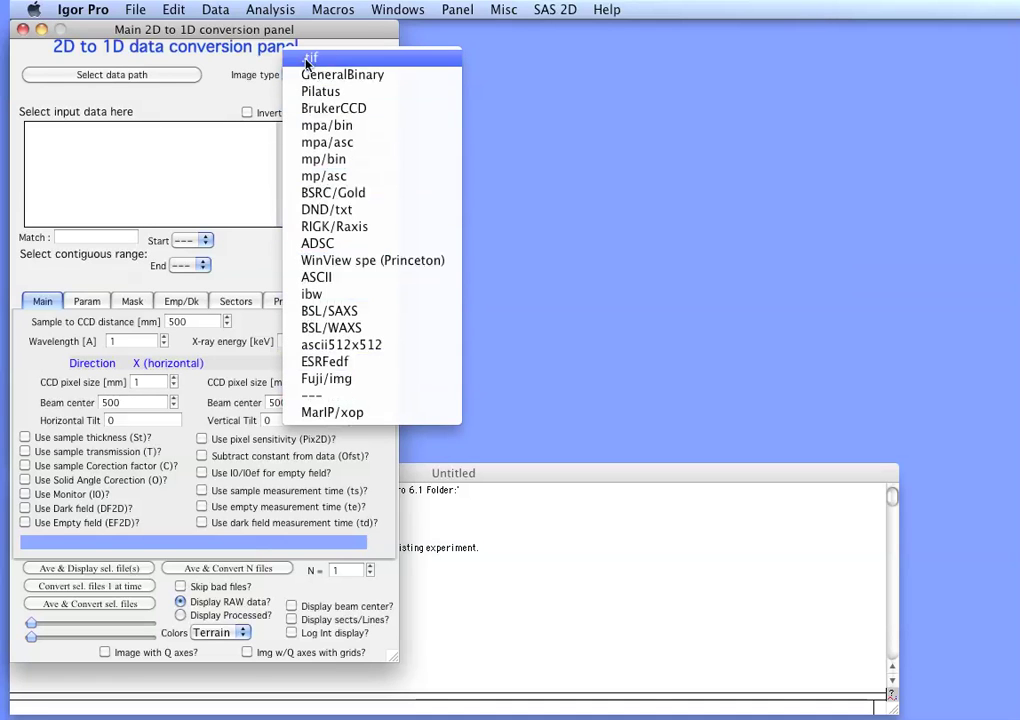
left_click(269, 80)
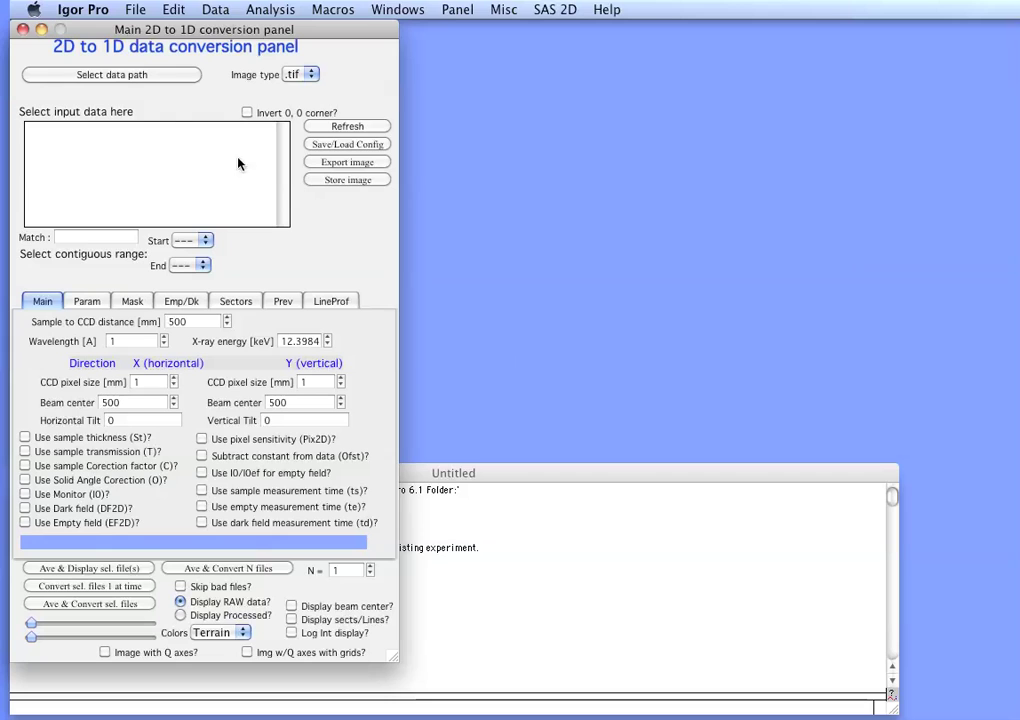
left_click(143, 76)
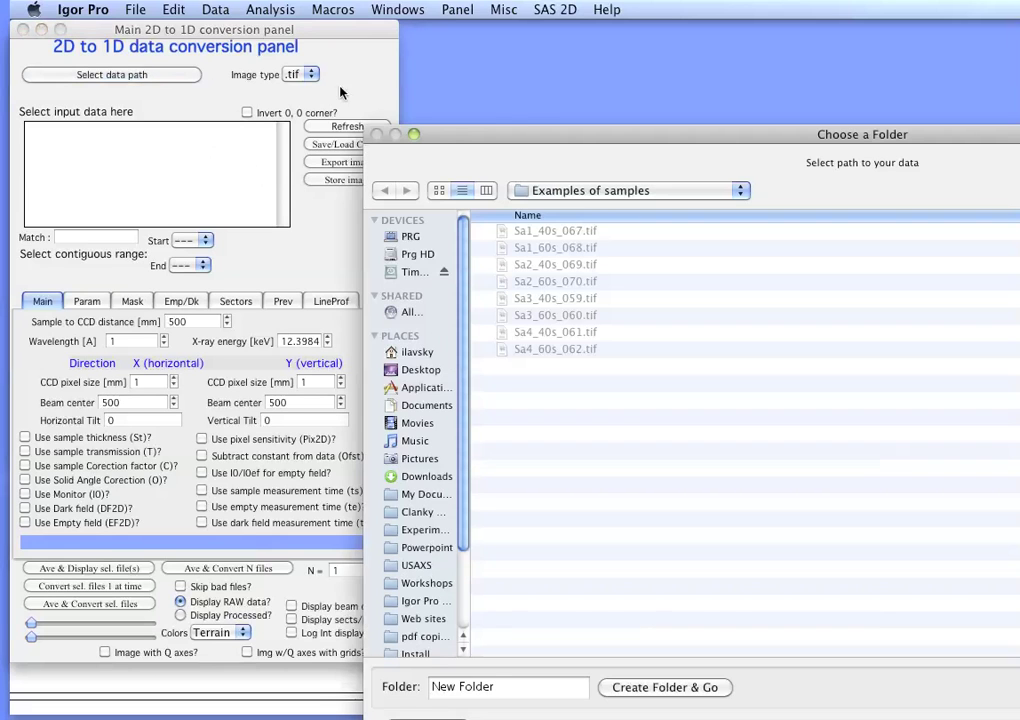
left_click_drag(528, 133, 208, 66)
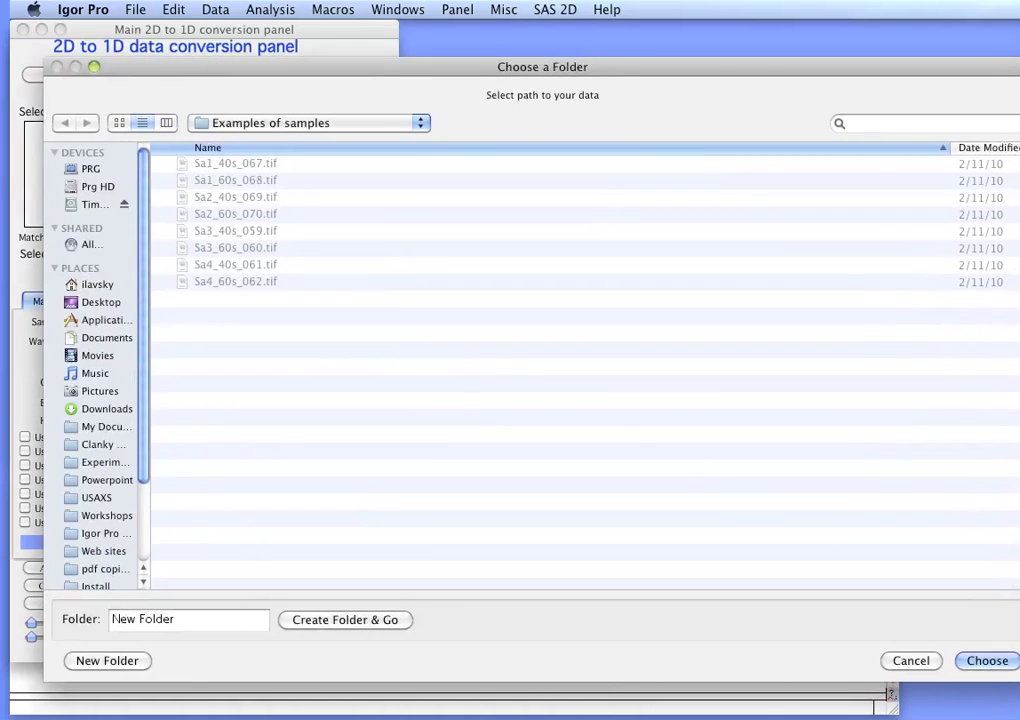
left_click_drag(1019, 685, 873, 655)
left_click(378, 125)
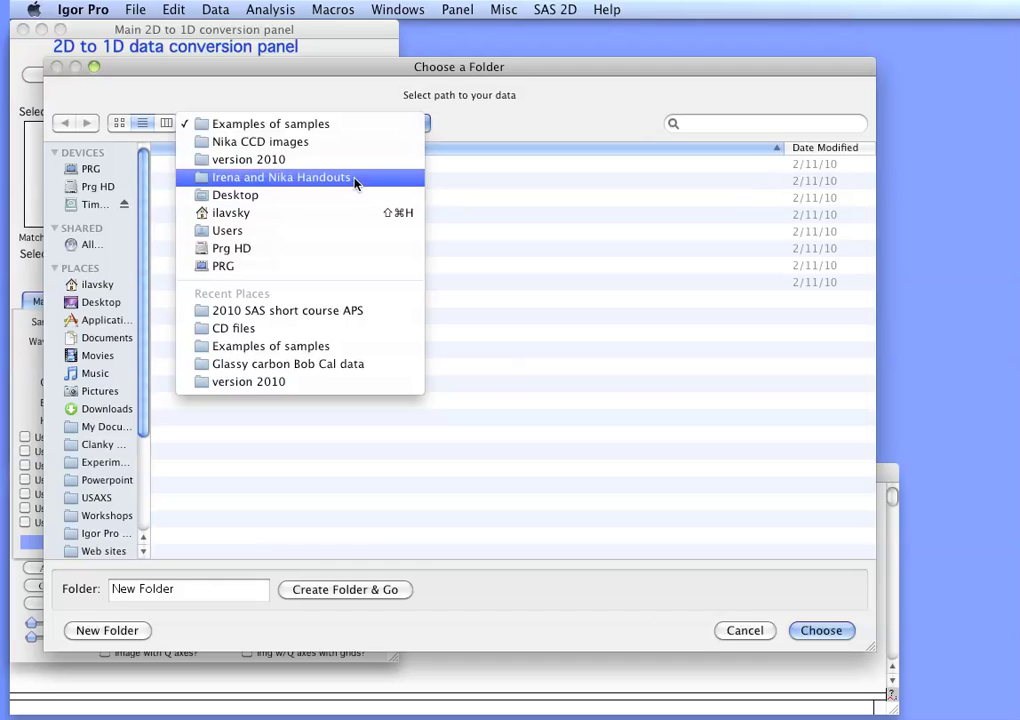
left_click(304, 128)
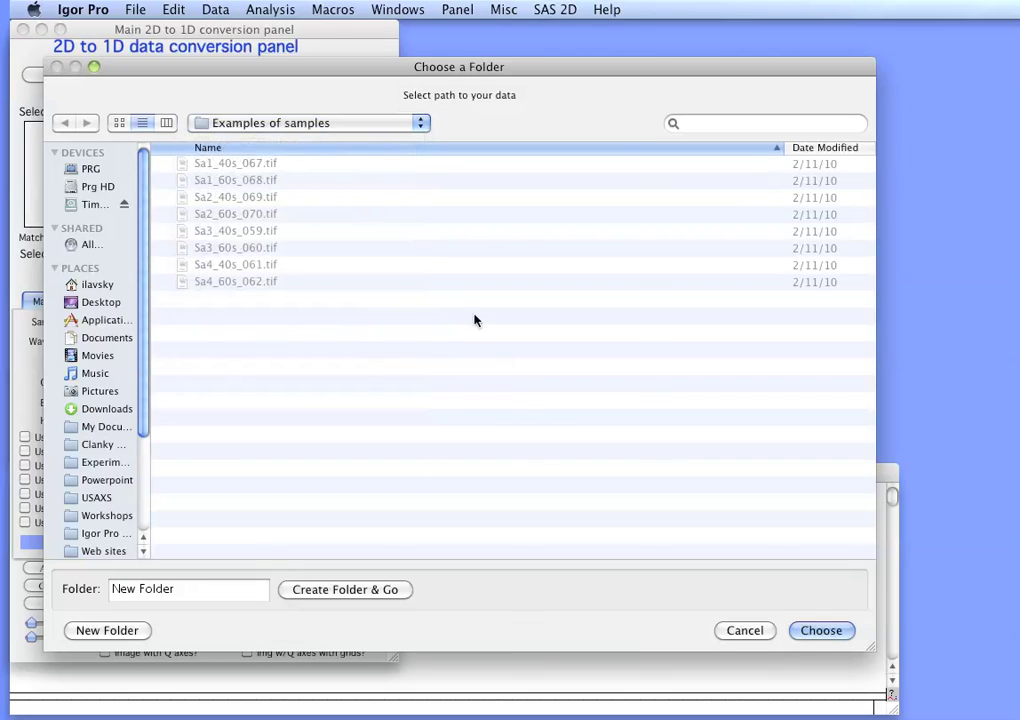
left_click(826, 638)
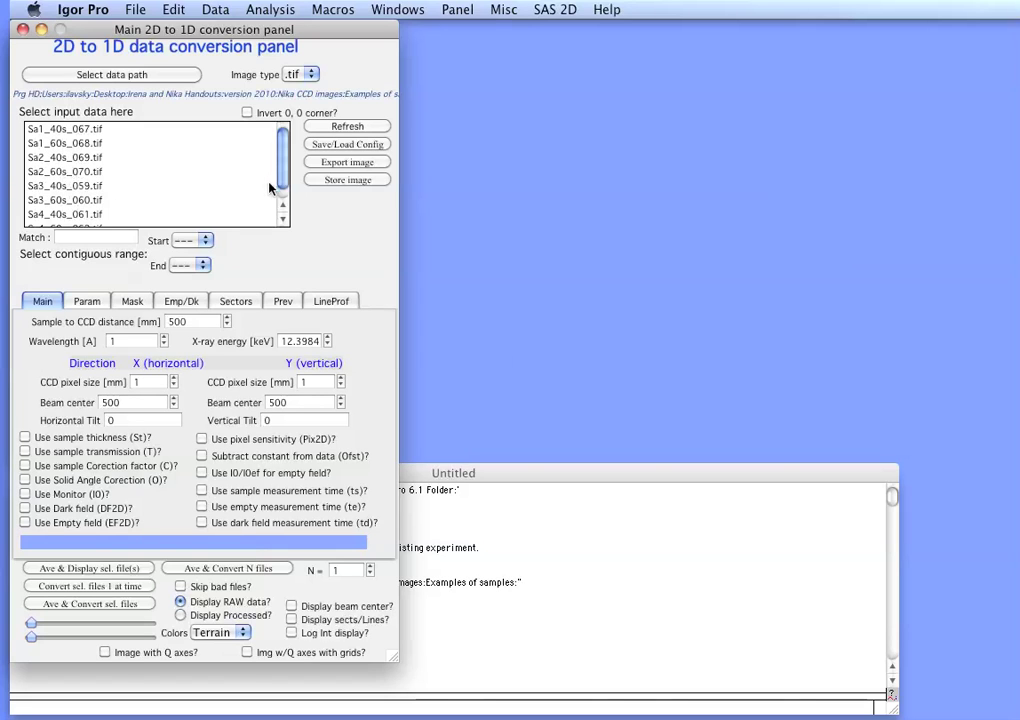
Filter the input data list with the match string *40s*.
left_click_drag(285, 178, 264, 198)
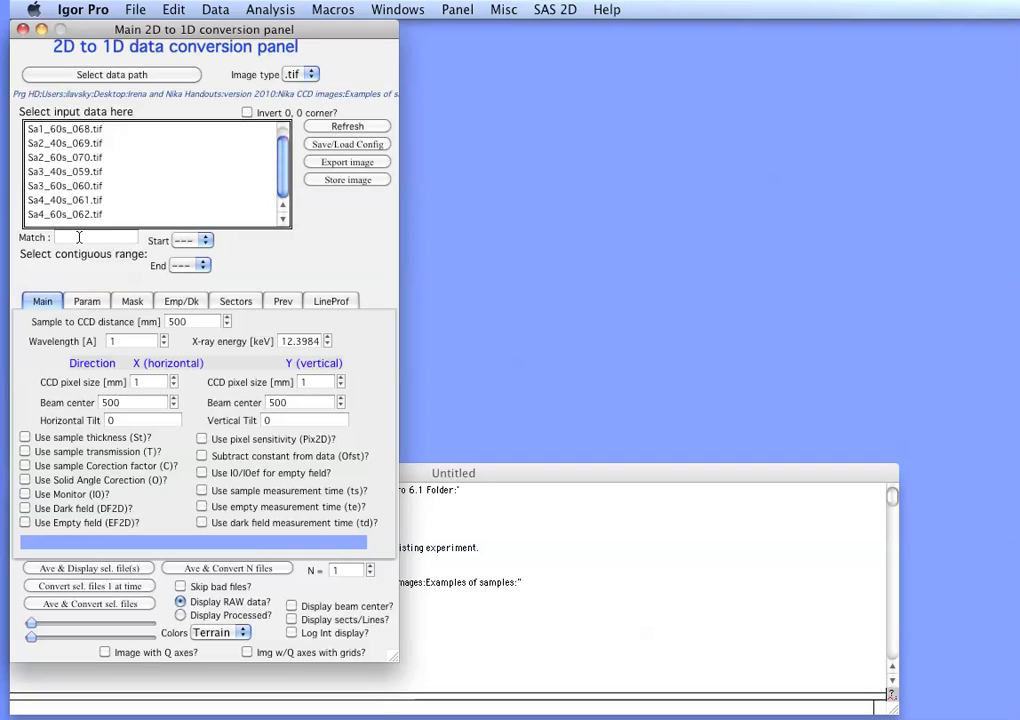
left_click(79, 237)
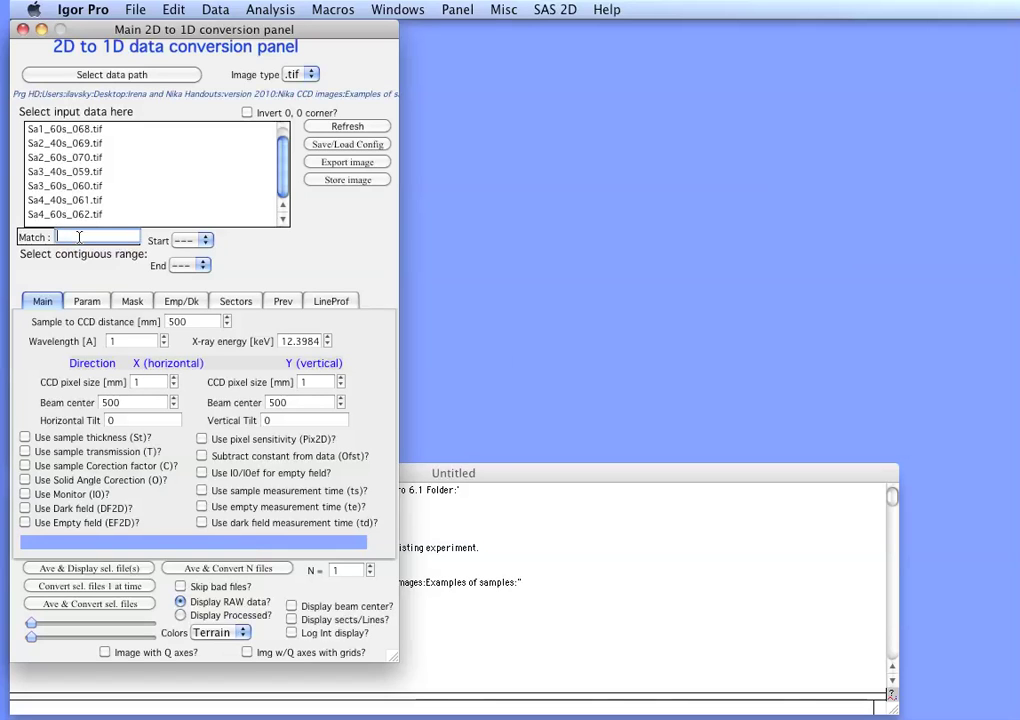
type("*40s*")
key("Return")
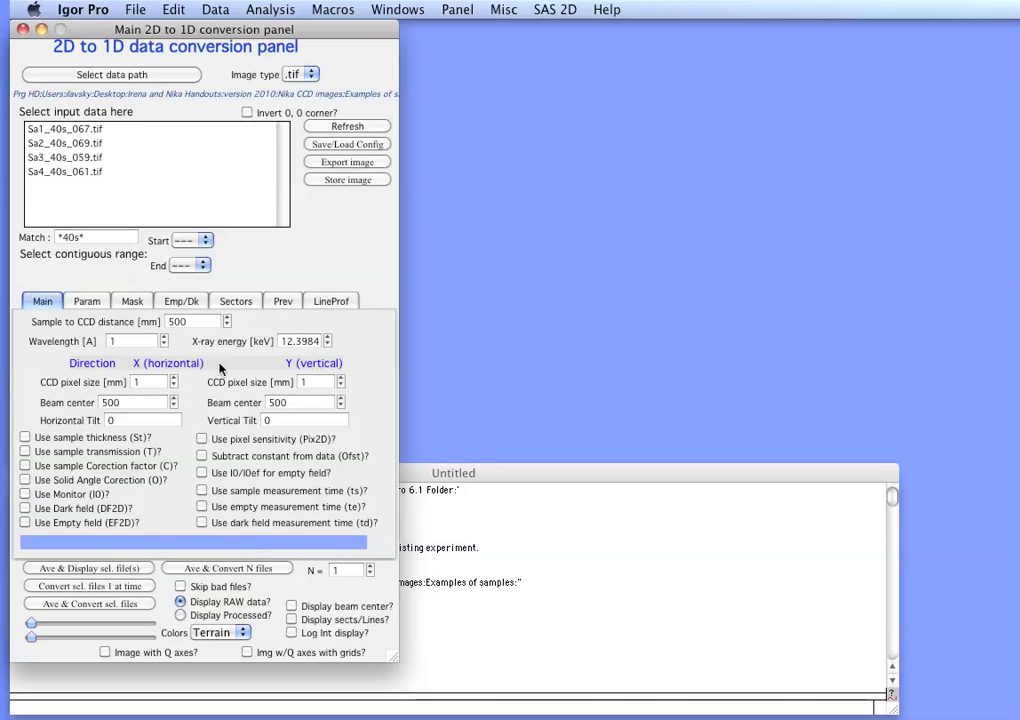
Set the sample to CCD distance to 570 mm and the X-ray energy to 12 keV.
double_click(177, 321)
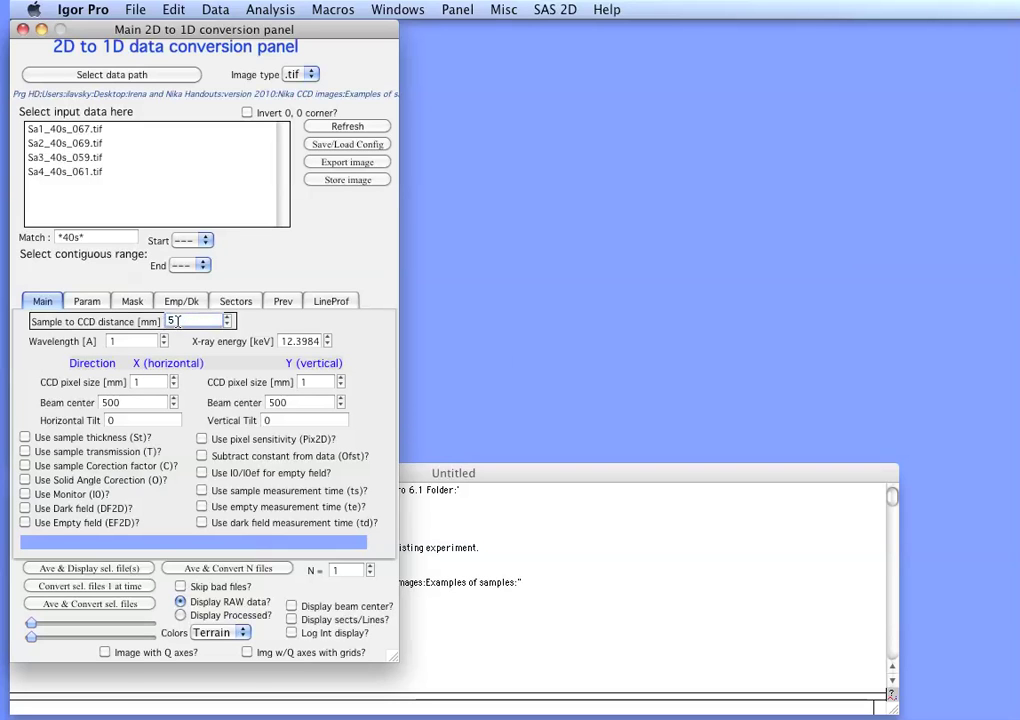
key("Return")
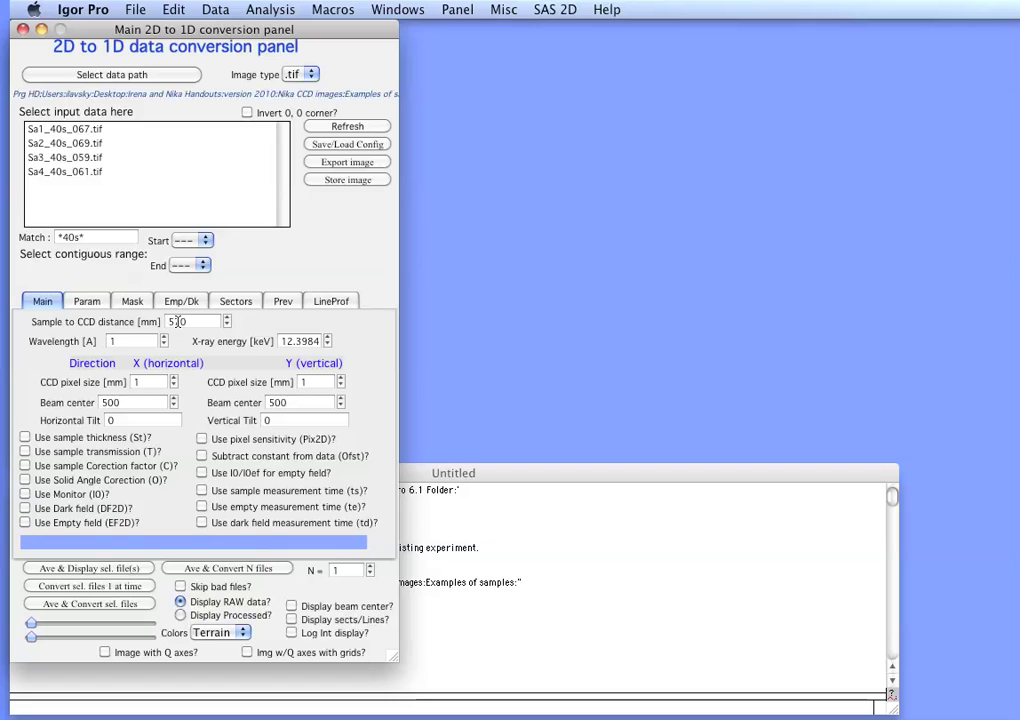
double_click(312, 341)
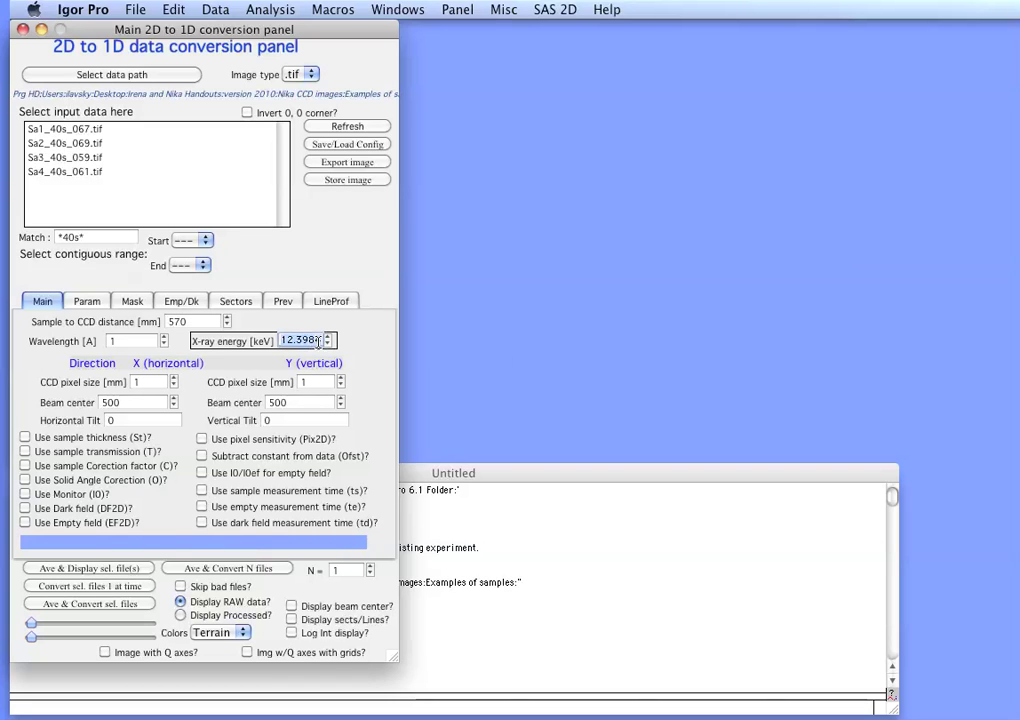
type("12")
key("Return")
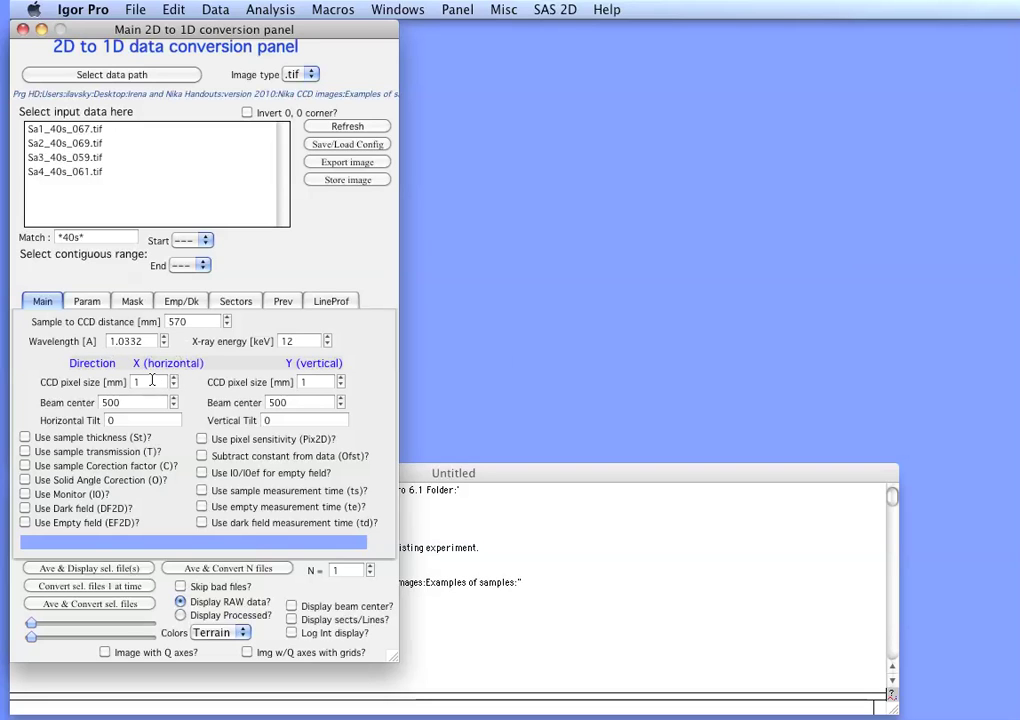
Set the CCD pixel size to 0.158 mm in both the horizontal and vertical directions.
double_click(113, 385)
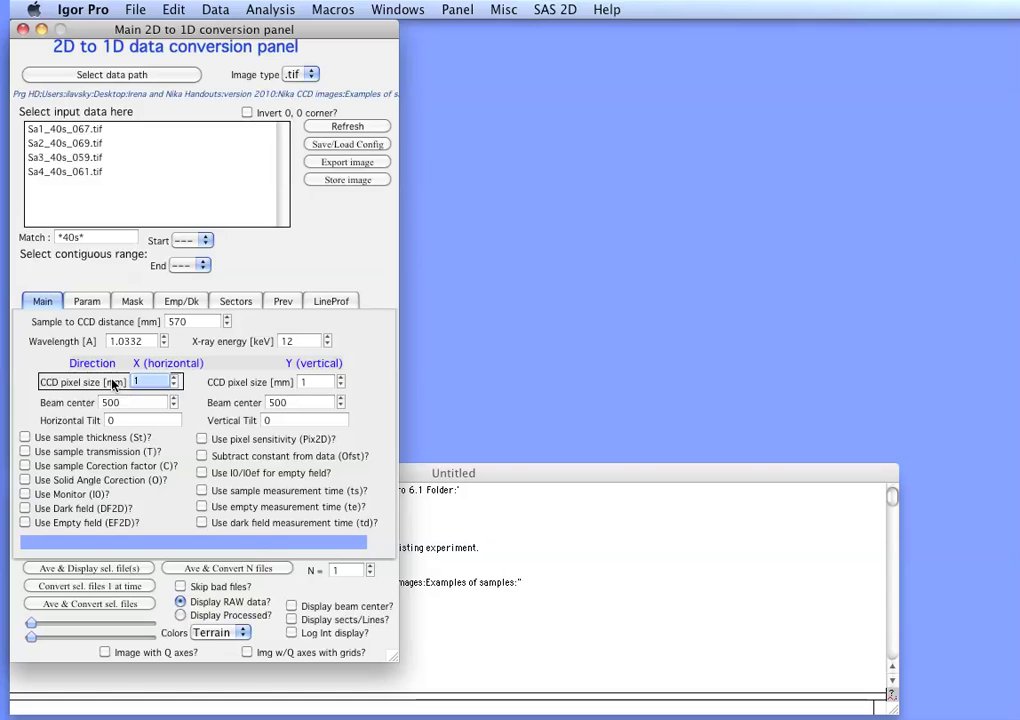
type("0.158")
key("Tab")
type("0.1")
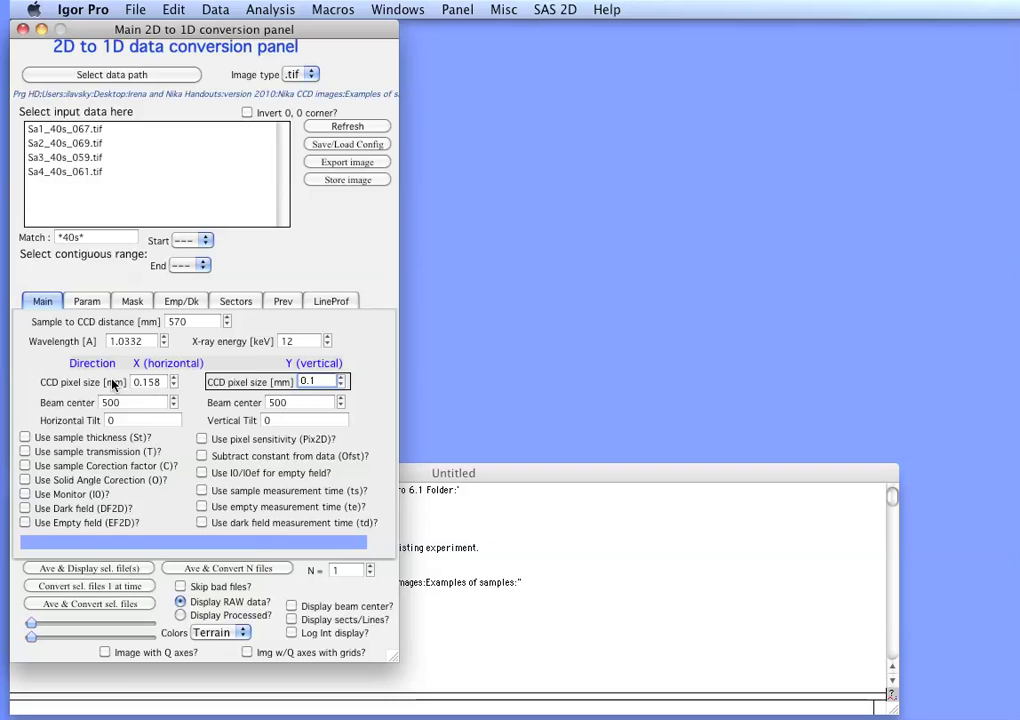
type("58")
key("Return")
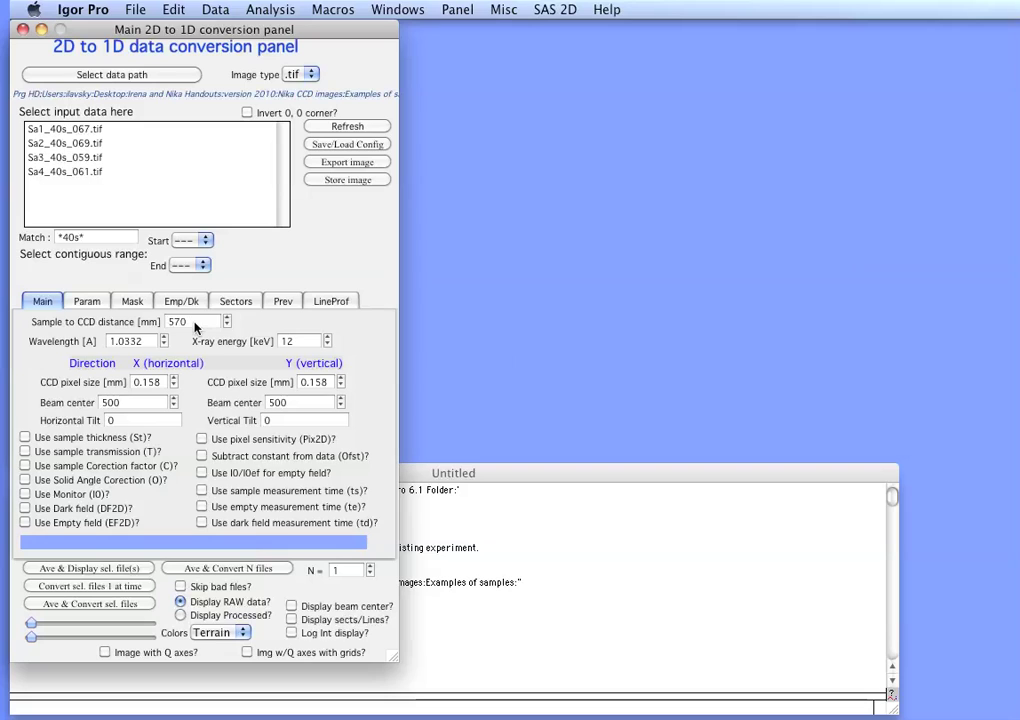
Open the beam center and geometry correction tool and place its panel over the main conversion panel.
left_click(555, 12)
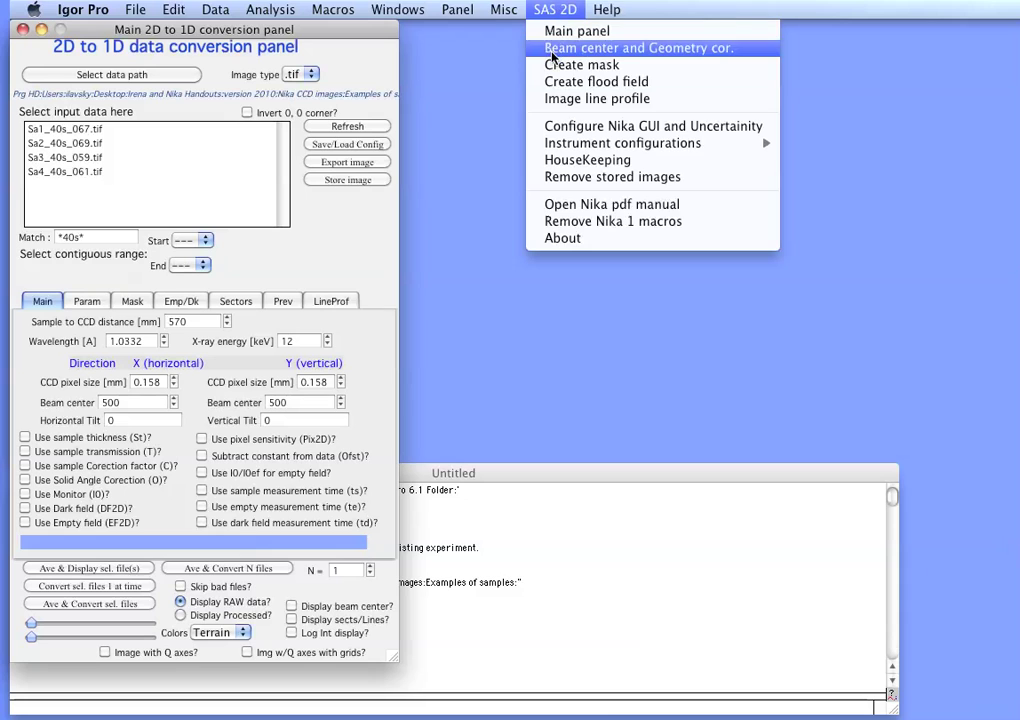
left_click(552, 57)
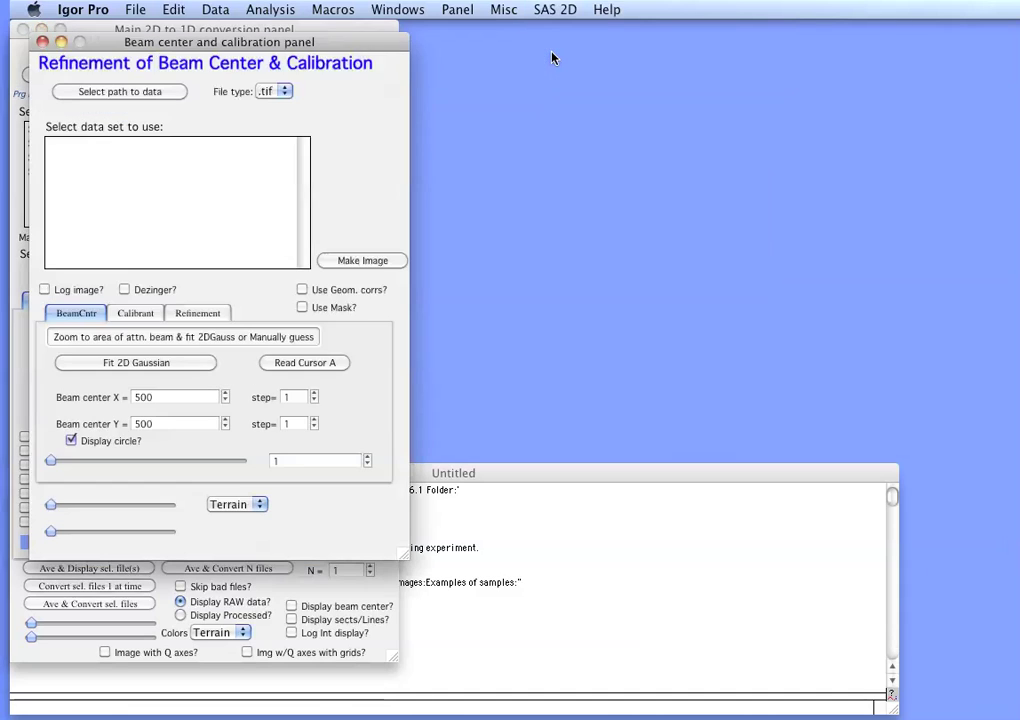
left_click_drag(285, 52, 265, 39)
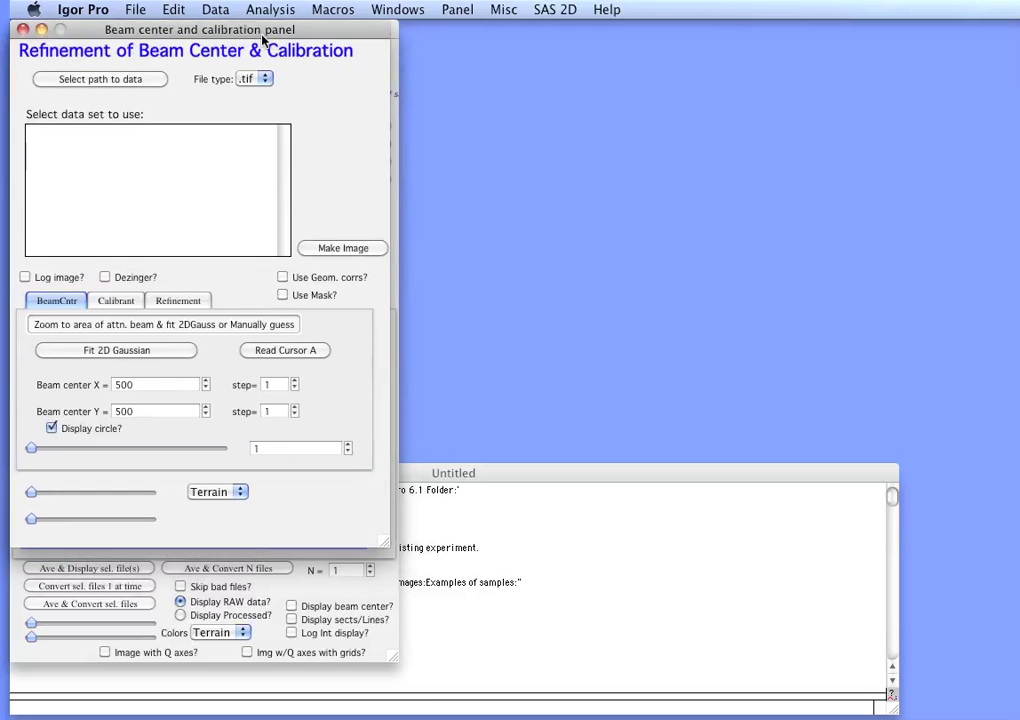
Set the calibration data path to the "Ag Behenate distance cal" folder inside "Nika CCD images".
left_click(100, 79)
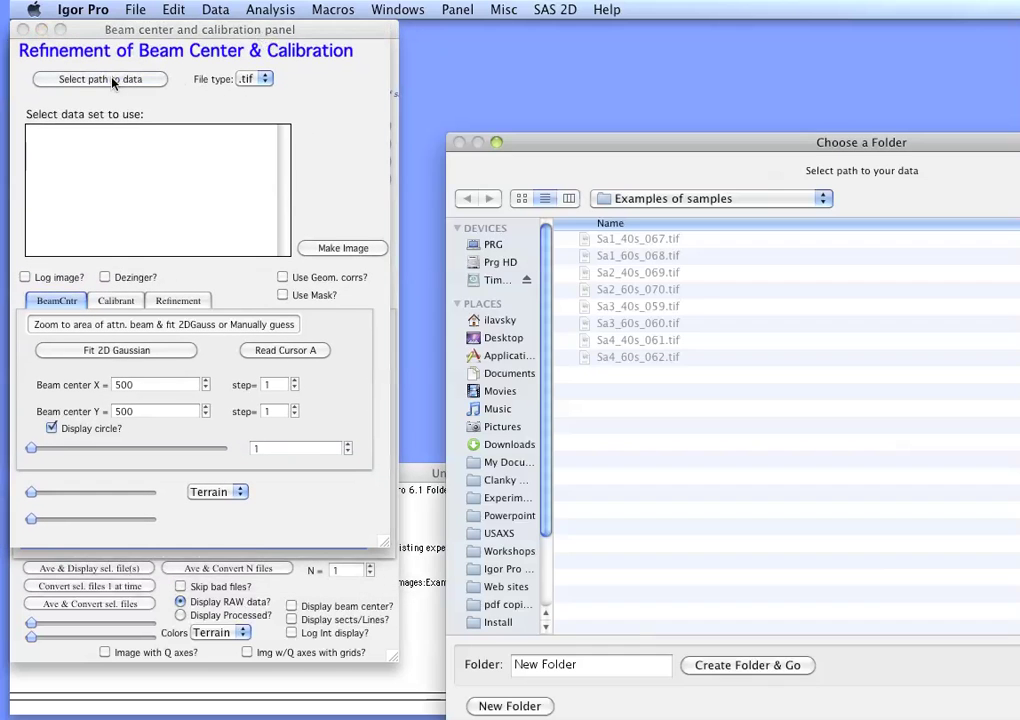
left_click(720, 201)
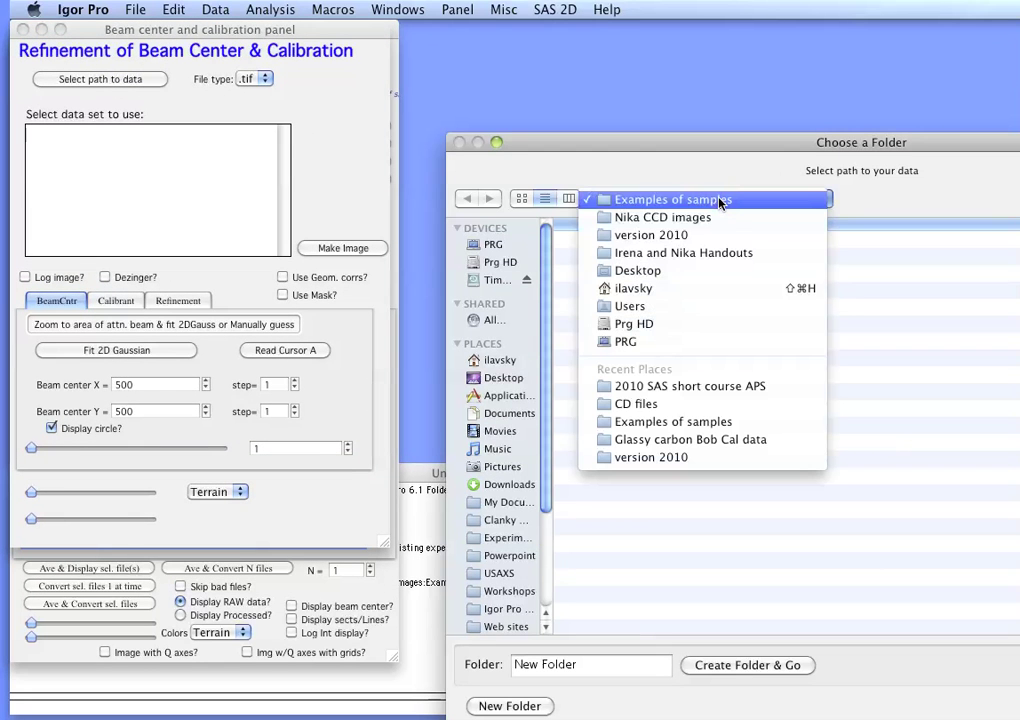
left_click(716, 224)
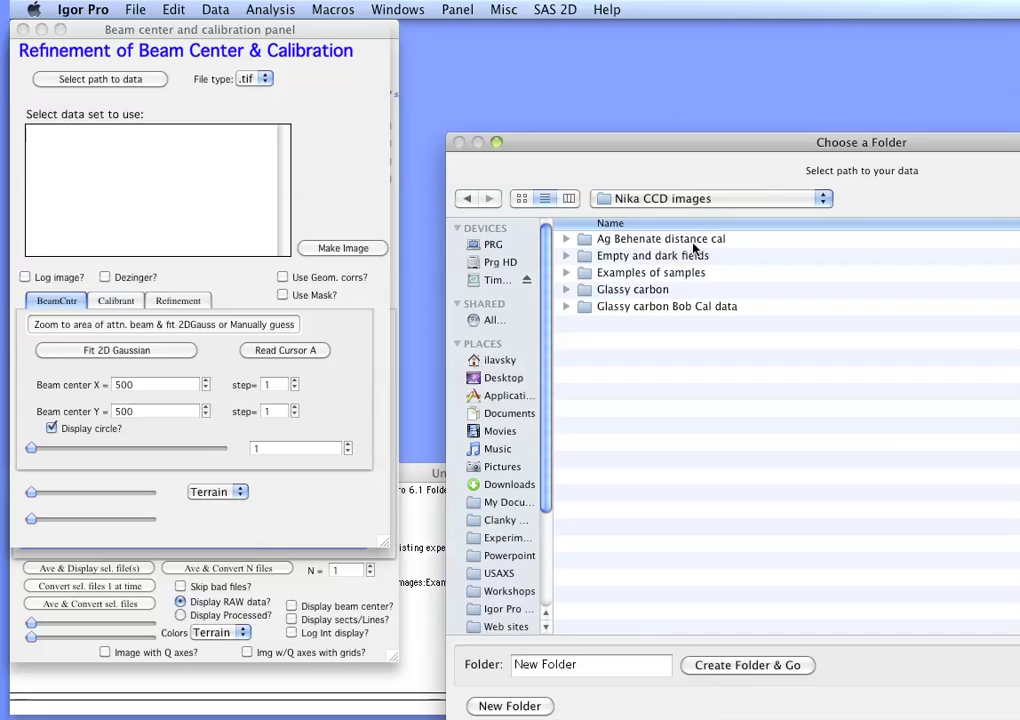
double_click(608, 242)
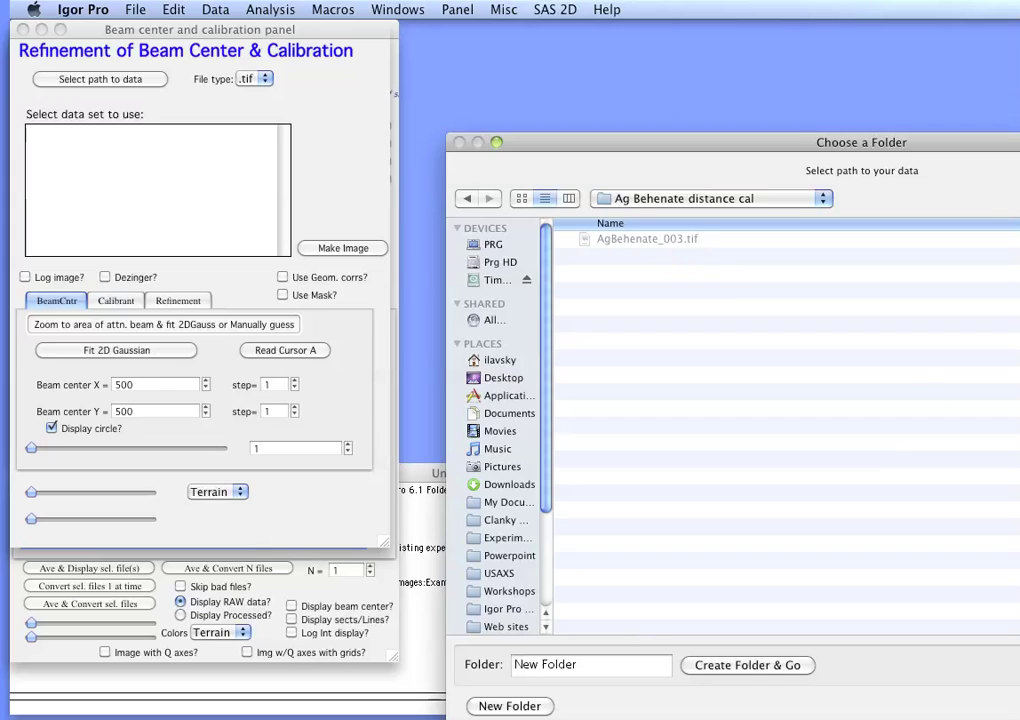
key("Return")
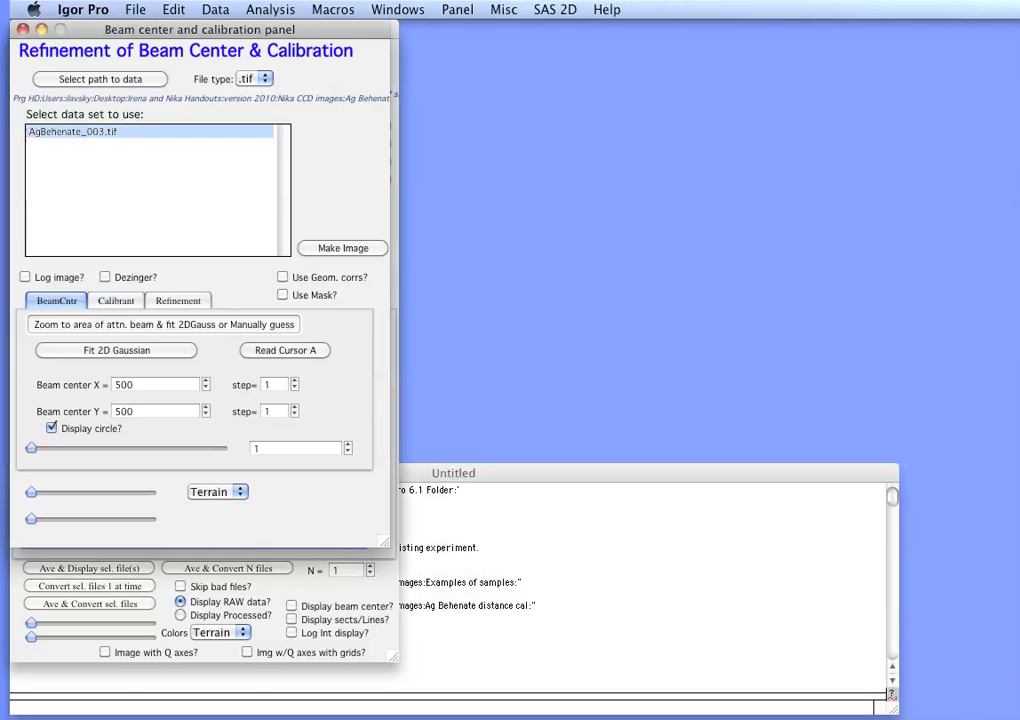
Make the image of AgBehenate_003.tif, shrink its window to fit the screen, and enlarge the displayed beam center circle to about 124.
left_click(60, 133)
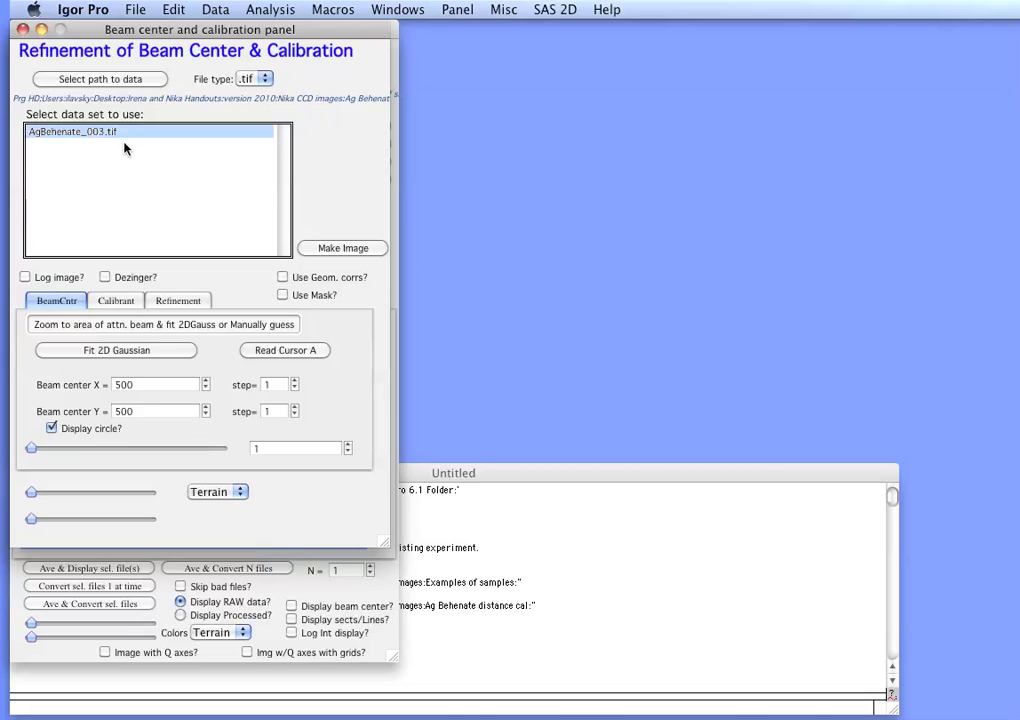
left_click(359, 250)
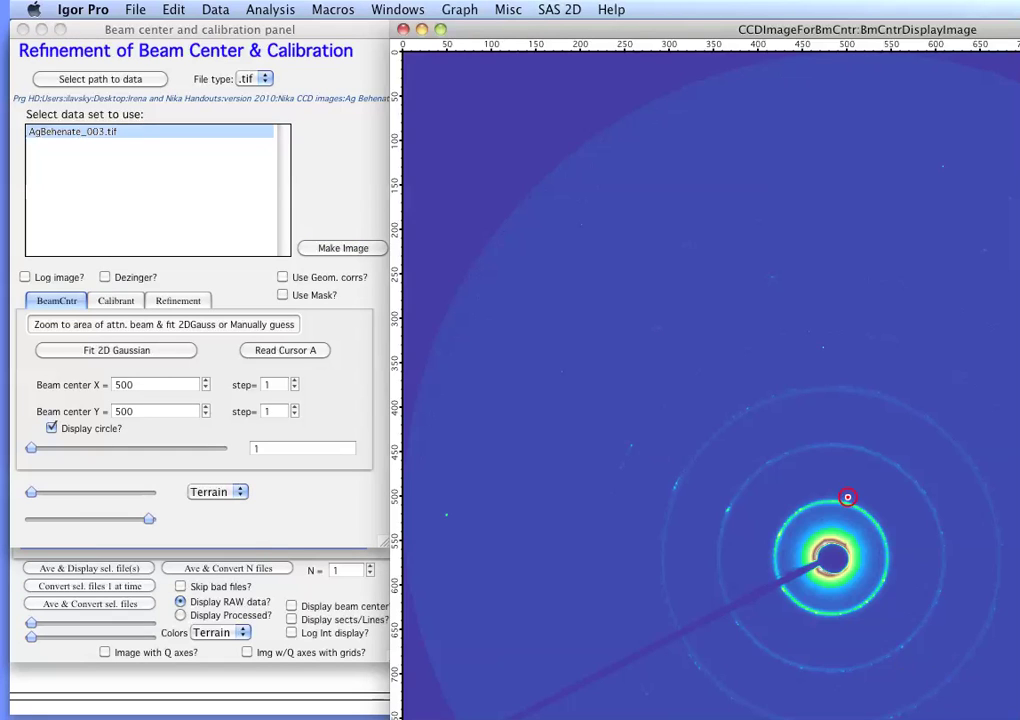
left_click_drag(1015, 715, 957, 619)
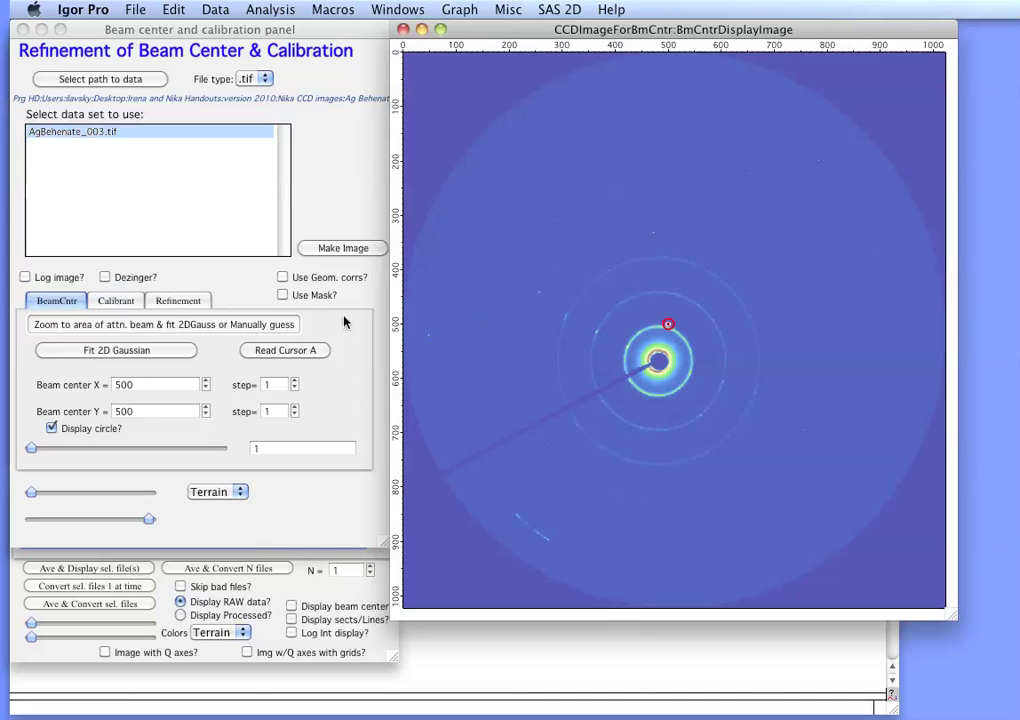
left_click(33, 454)
left_click_drag(33, 452, 51, 453)
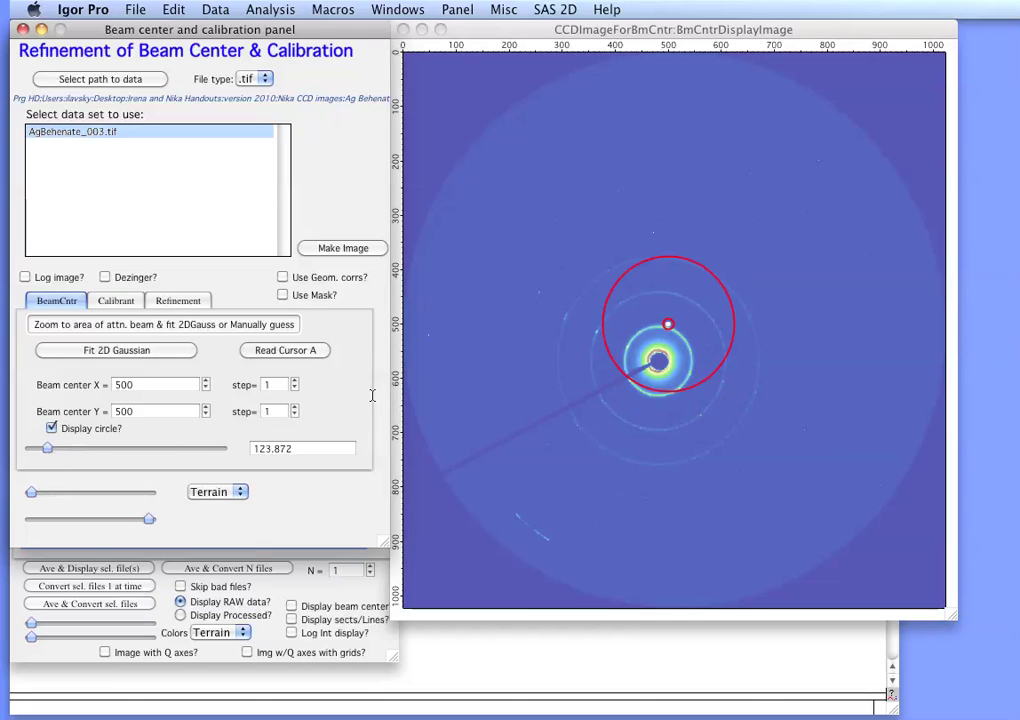
Set the adjustment step to 10 for both the beam center X and Y values.
left_click(278, 384)
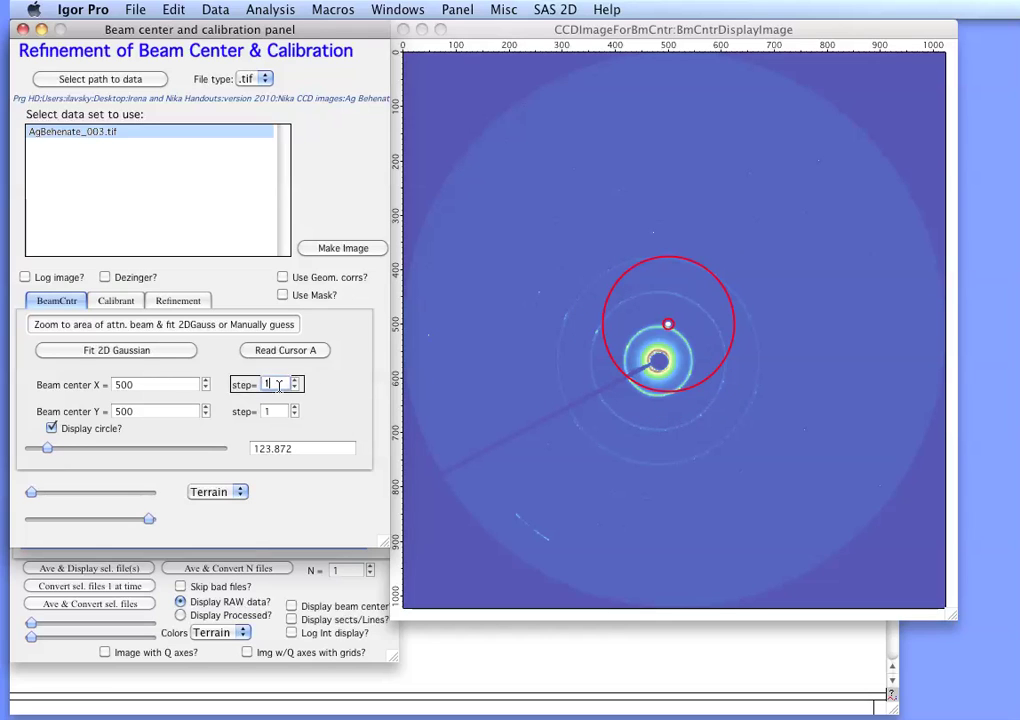
type("10")
left_click(283, 411)
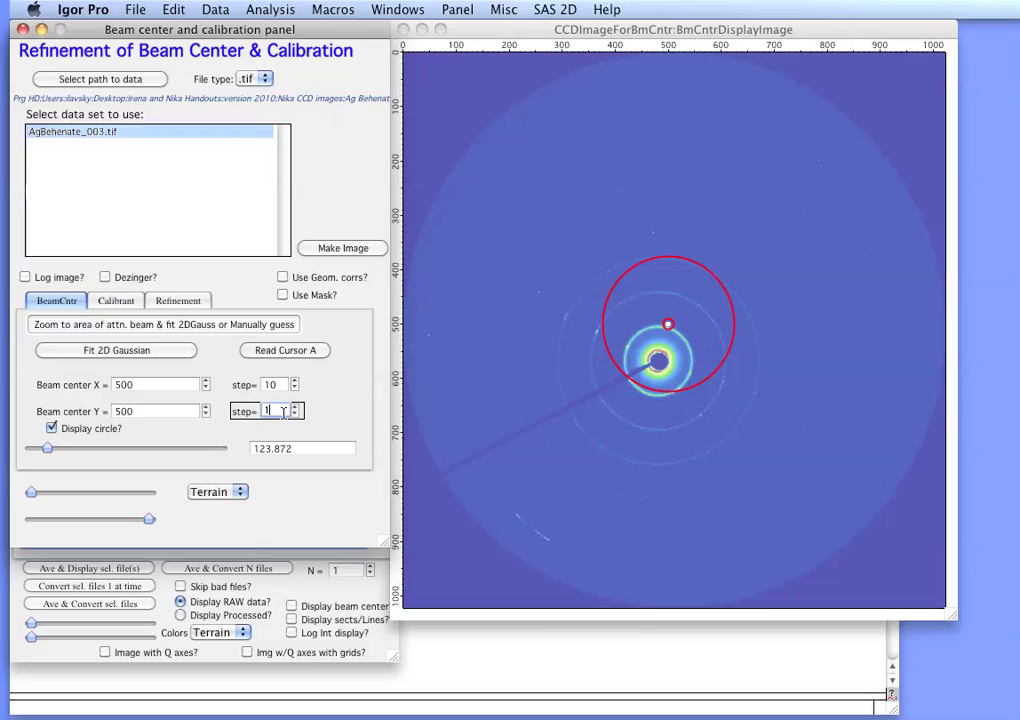
type("10")
key("Return")
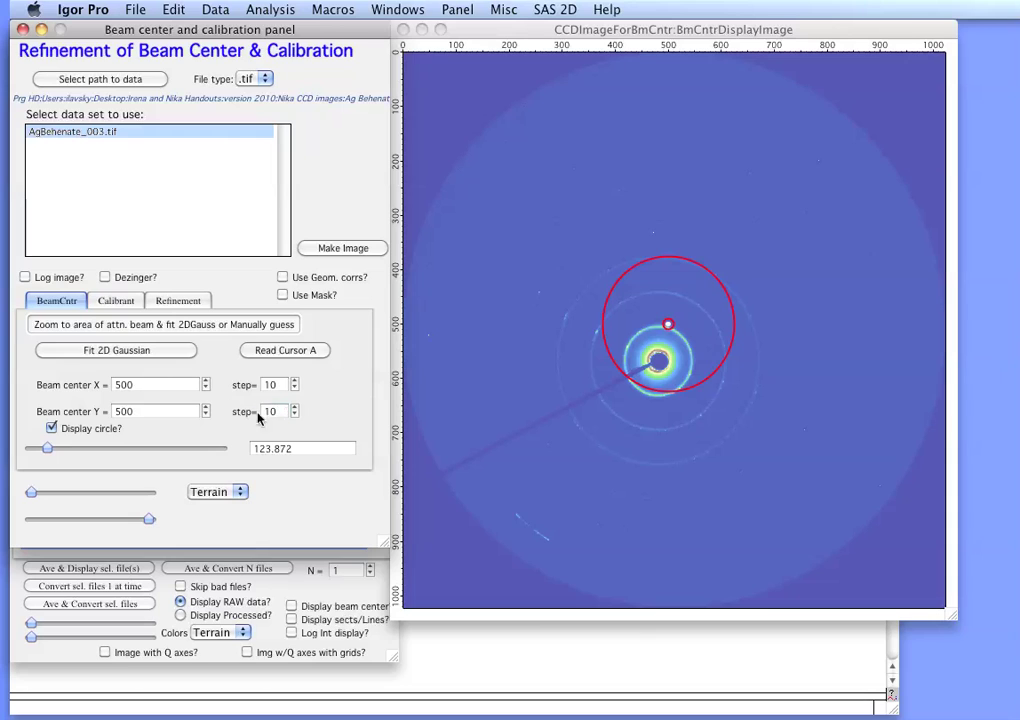
Shift the beam center X to 480 so the circle lines up horizontally with the diffraction rings.
left_click(206, 383)
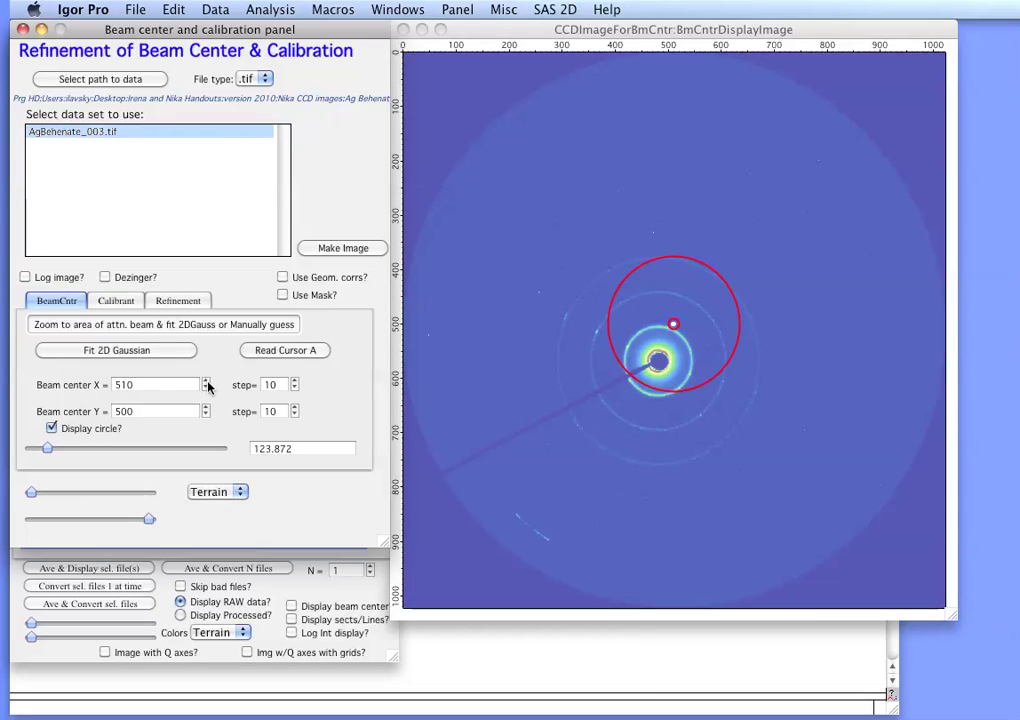
left_click(206, 383)
left_click(206, 388)
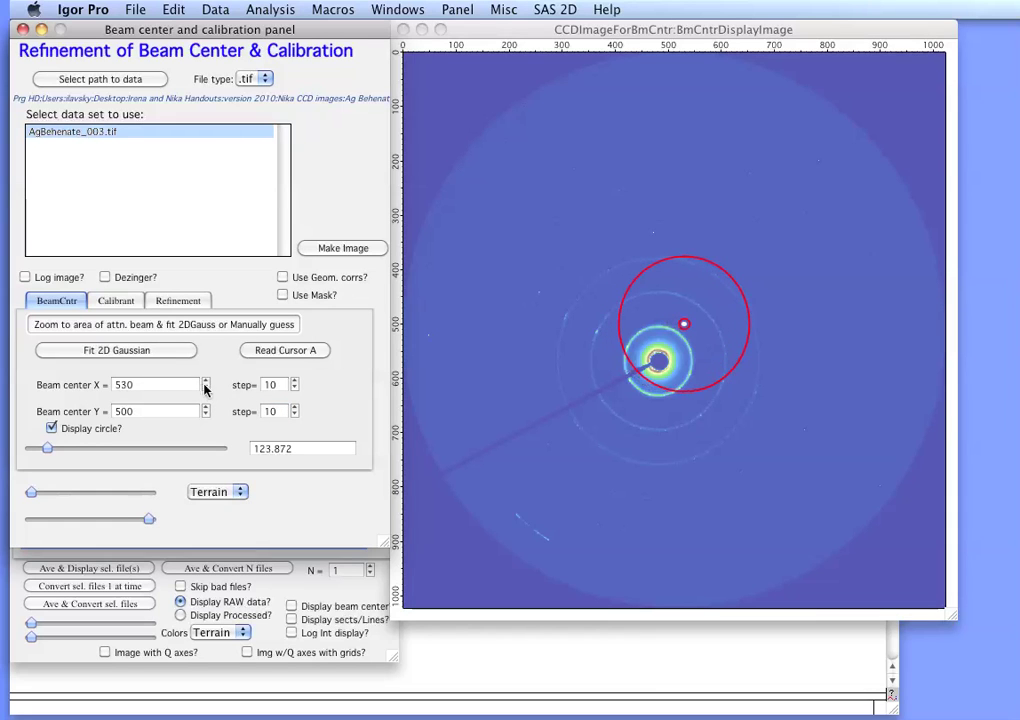
left_click(206, 388)
left_click(206, 388)
left_click(206, 389)
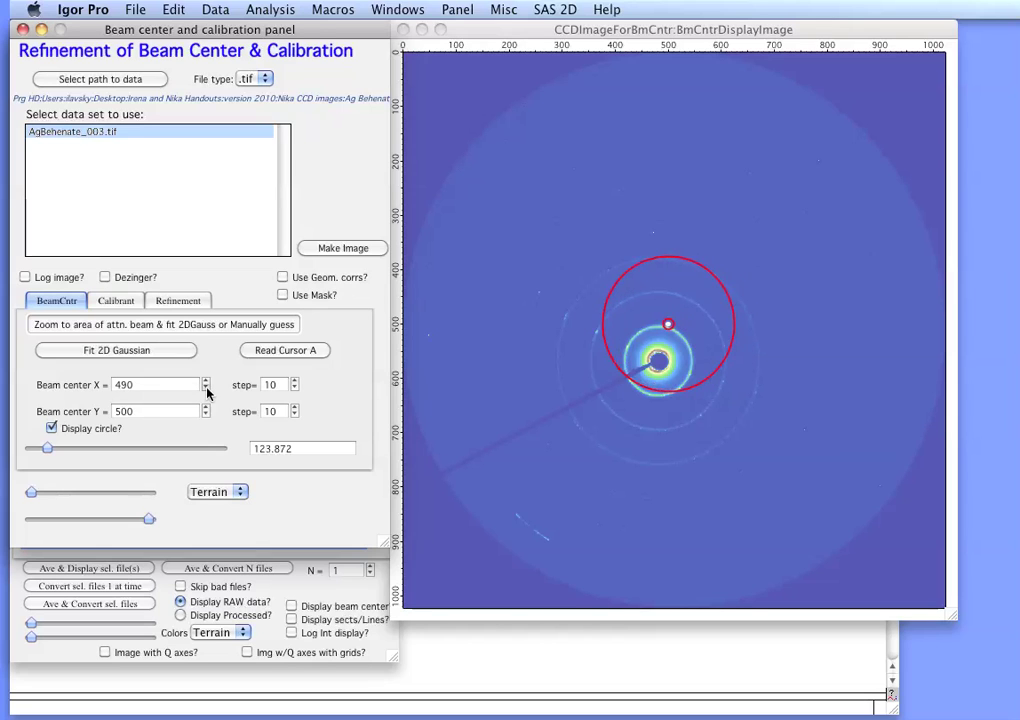
left_click(207, 389)
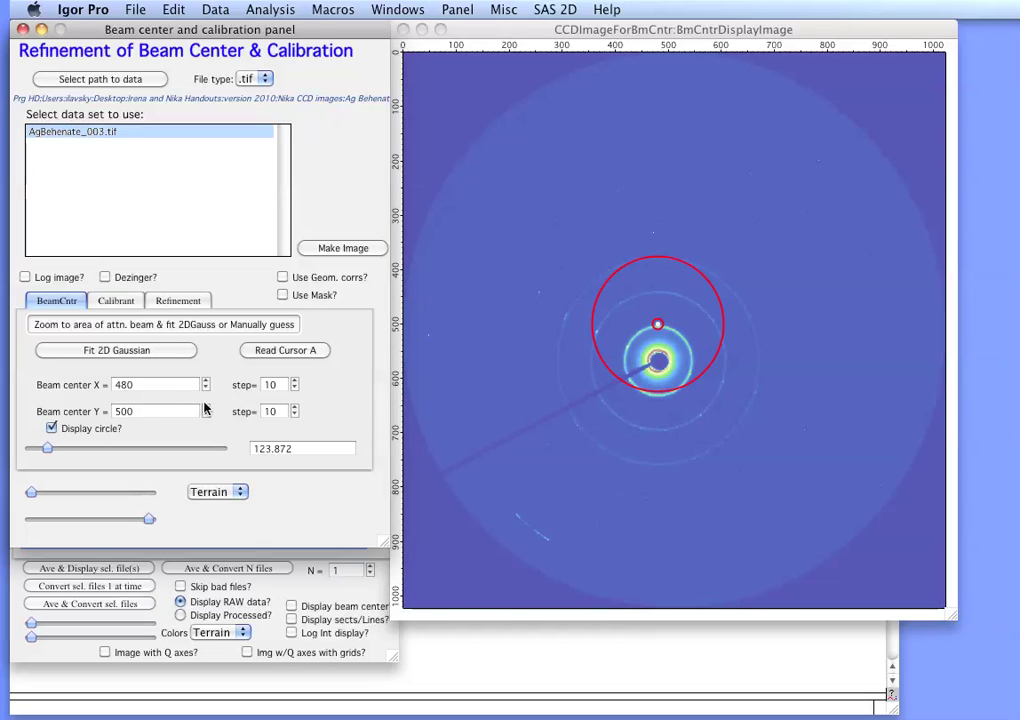
Raise the beam center Y to 570 so the circle is vertically centered on the diffraction rings.
left_click(206, 407)
left_click(206, 407)
left_click(206, 407)
left_click(206, 407)
left_click(206, 407)
left_click(205, 407)
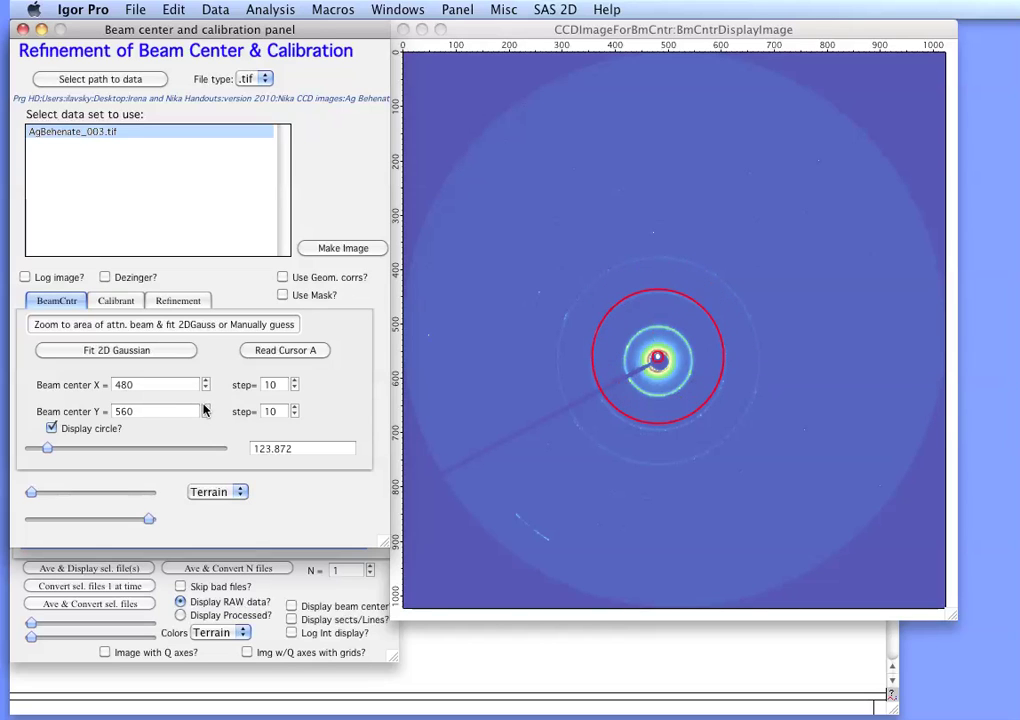
left_click(205, 408)
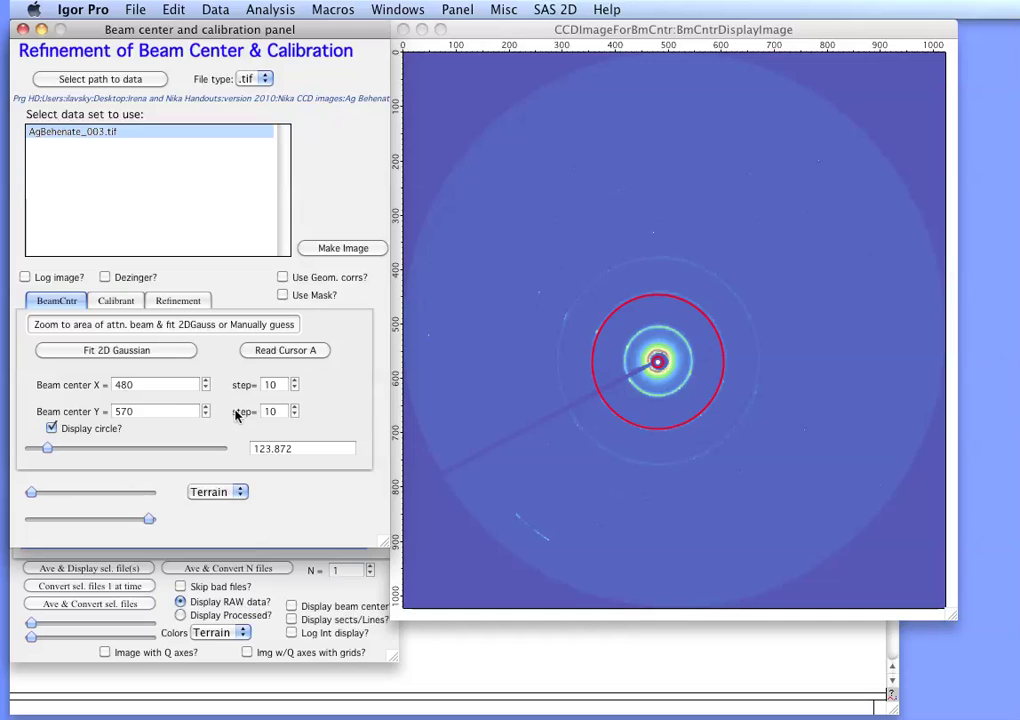
Reduce the adjustment step to 1 for both beam center coordinates.
double_click(279, 386)
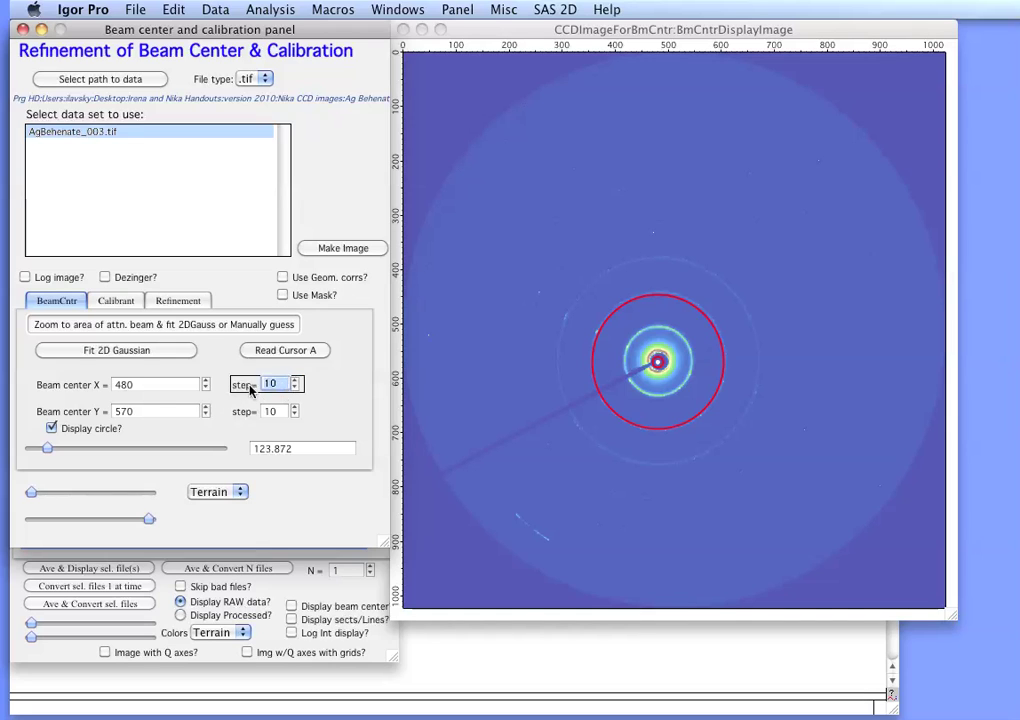
type("1")
key("Return")
double_click(272, 411)
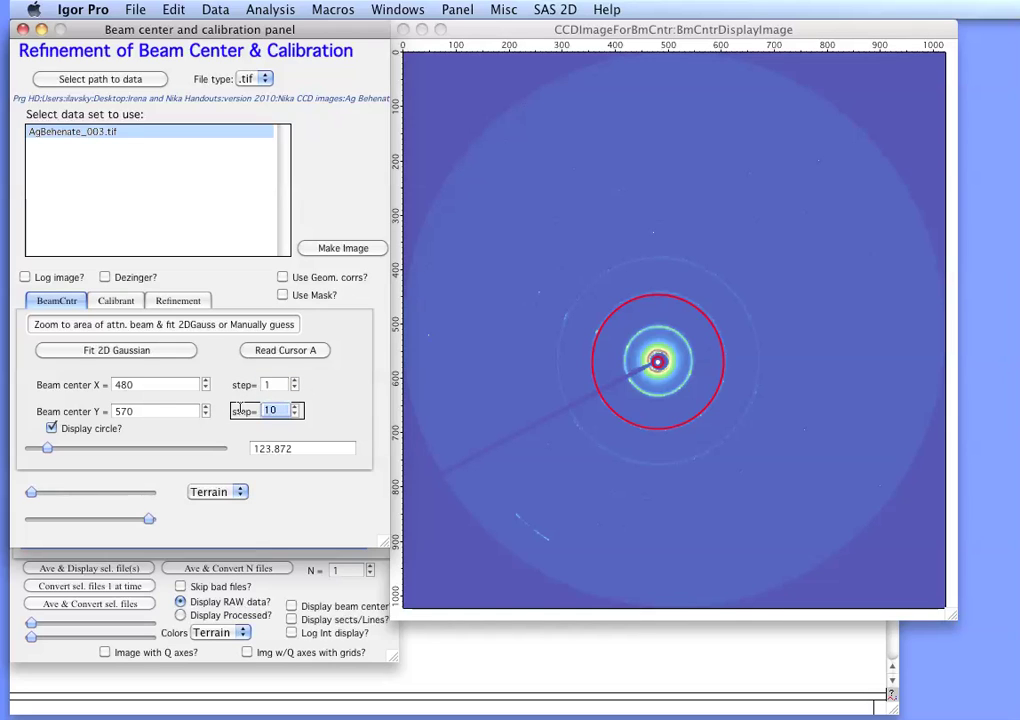
type("1")
key("Return")
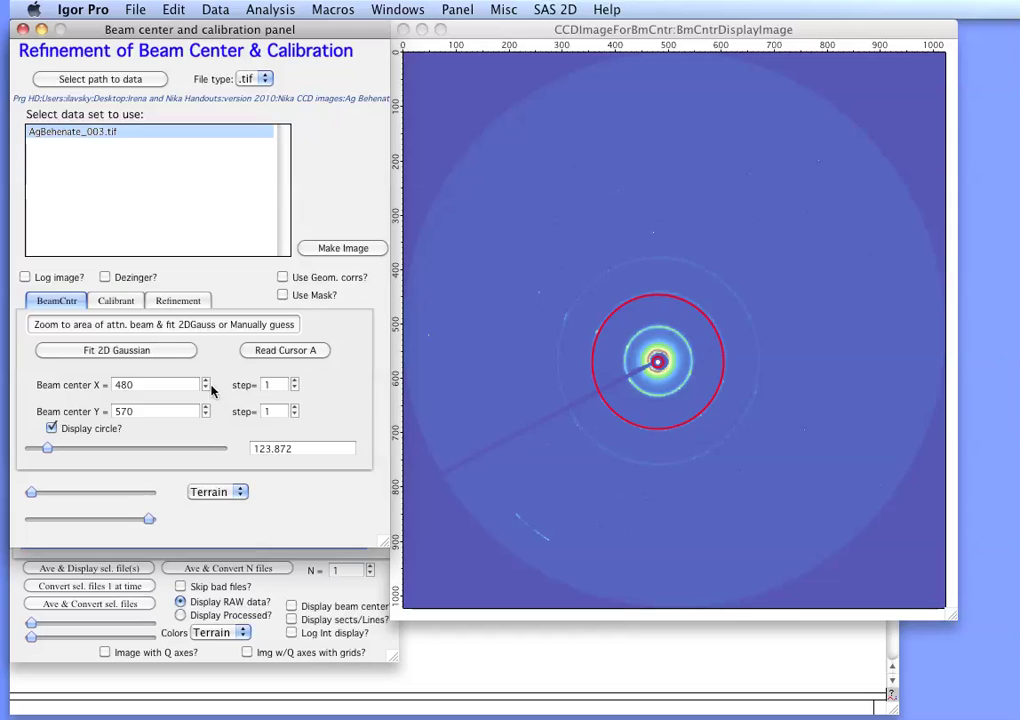
Fine-tune the beam center X to 483.
left_click(205, 384)
left_click(205, 384)
left_click(205, 384)
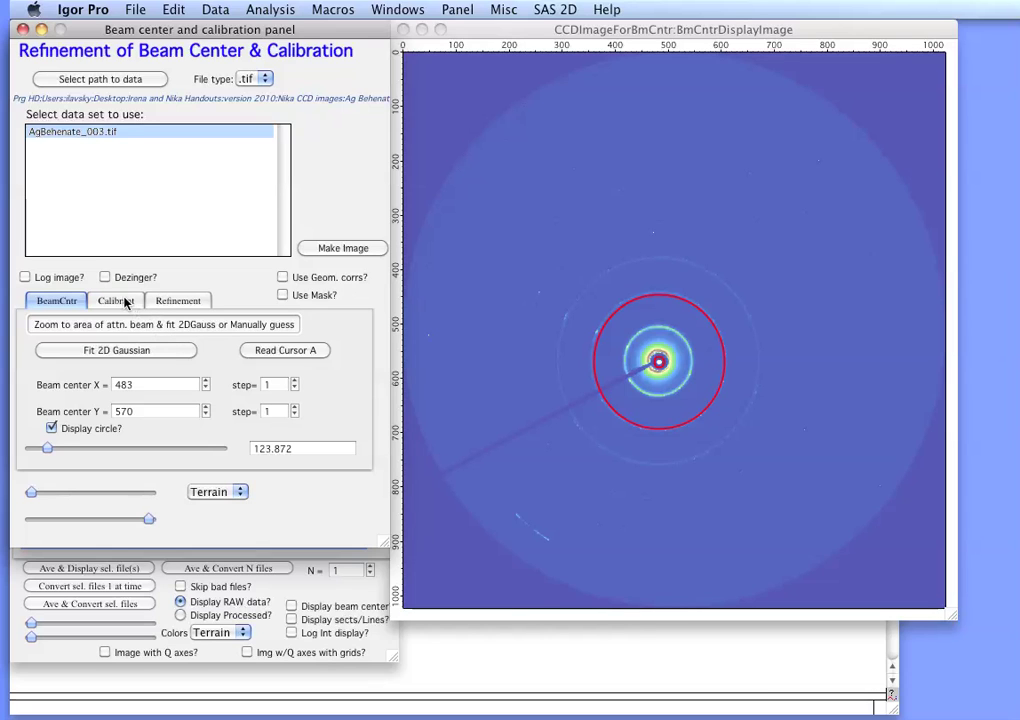
Choose Ag behenate as the calibrant for the beam center and distance calibration.
left_click(116, 301)
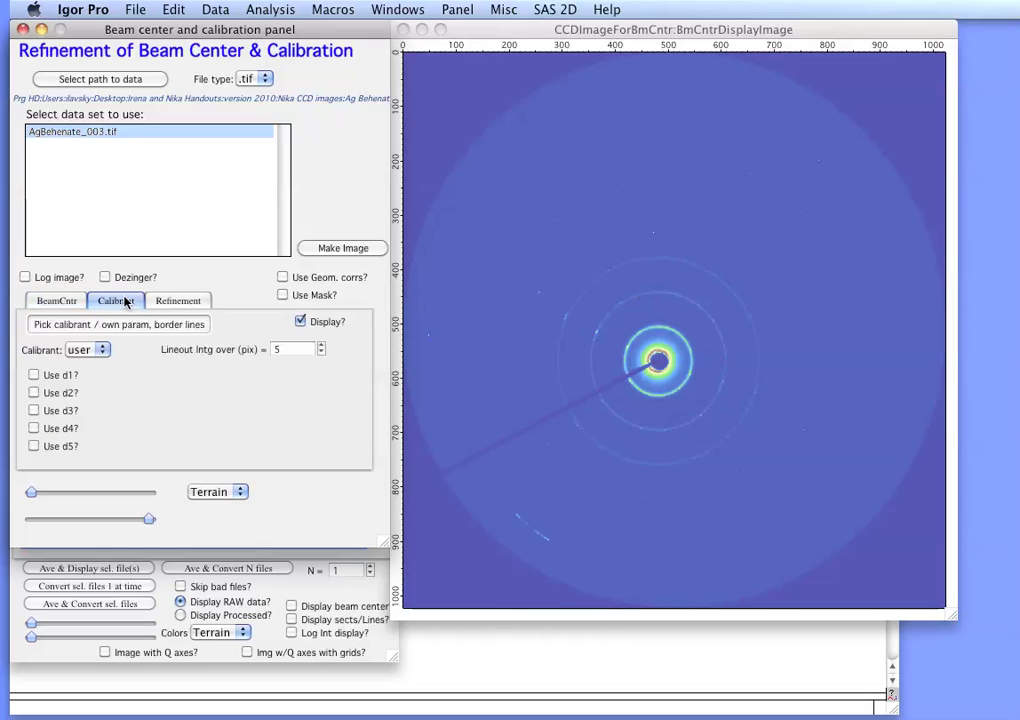
left_click(89, 356)
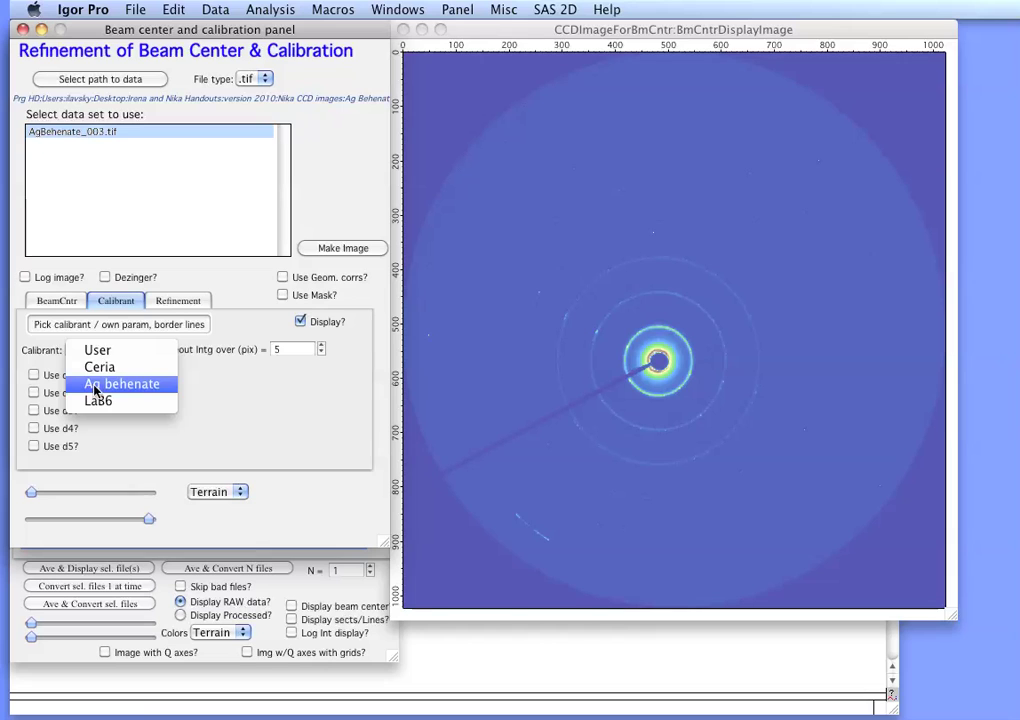
left_click(95, 385)
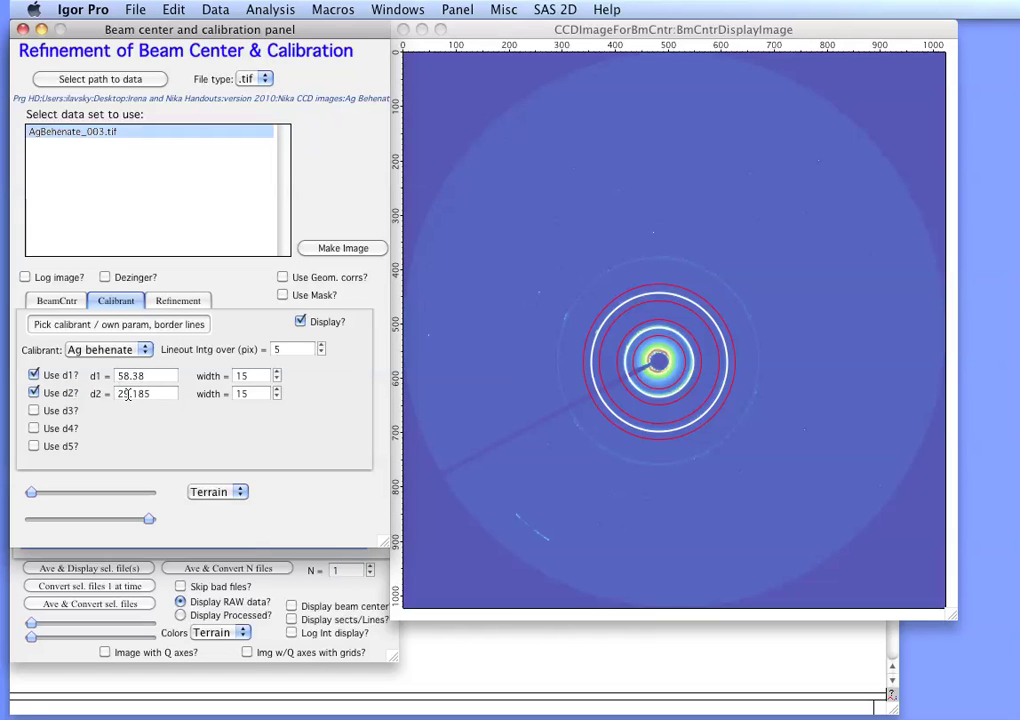
Try a width of 25 for the d1 calibrant line and restore it to 15.
left_click(279, 371)
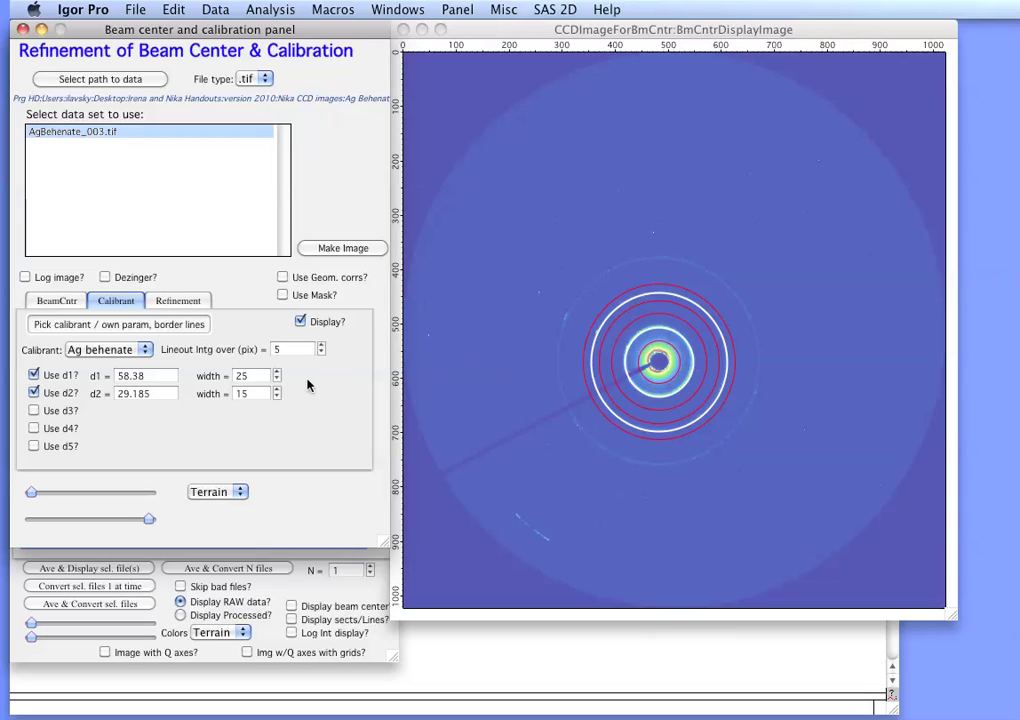
left_click(278, 379)
left_click(278, 379)
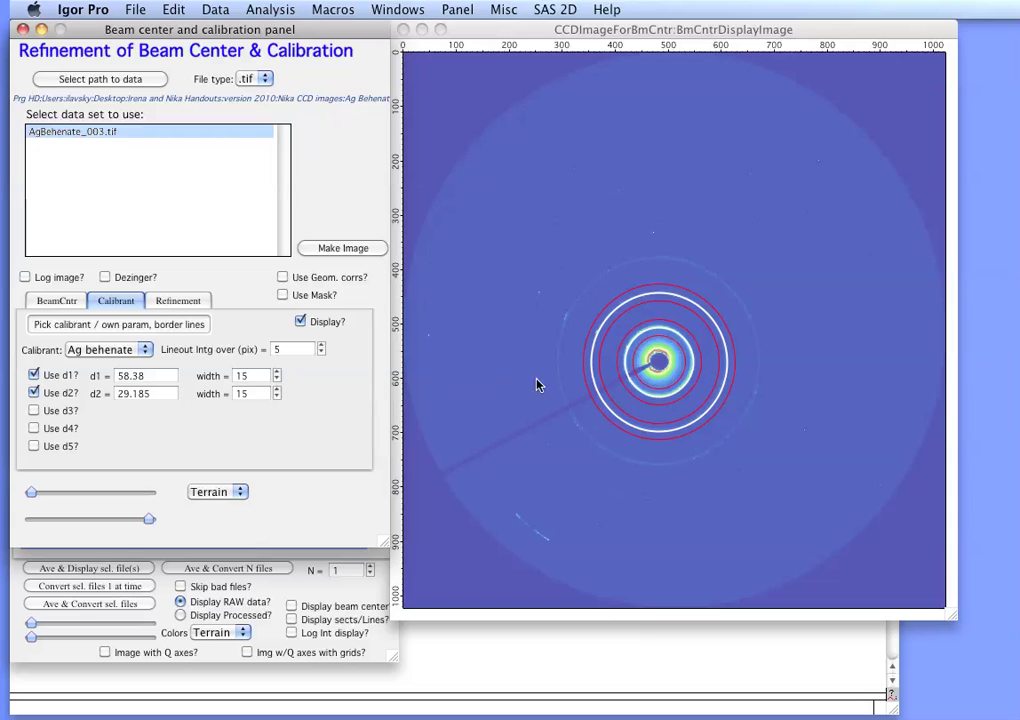
Zoom in on the diffraction rings and compare them with the calibrant line overlay hidden and shown.
left_click(595, 272)
left_click_drag(553, 247, 770, 470)
left_click(758, 385)
left_click(760, 450)
left_click(760, 455)
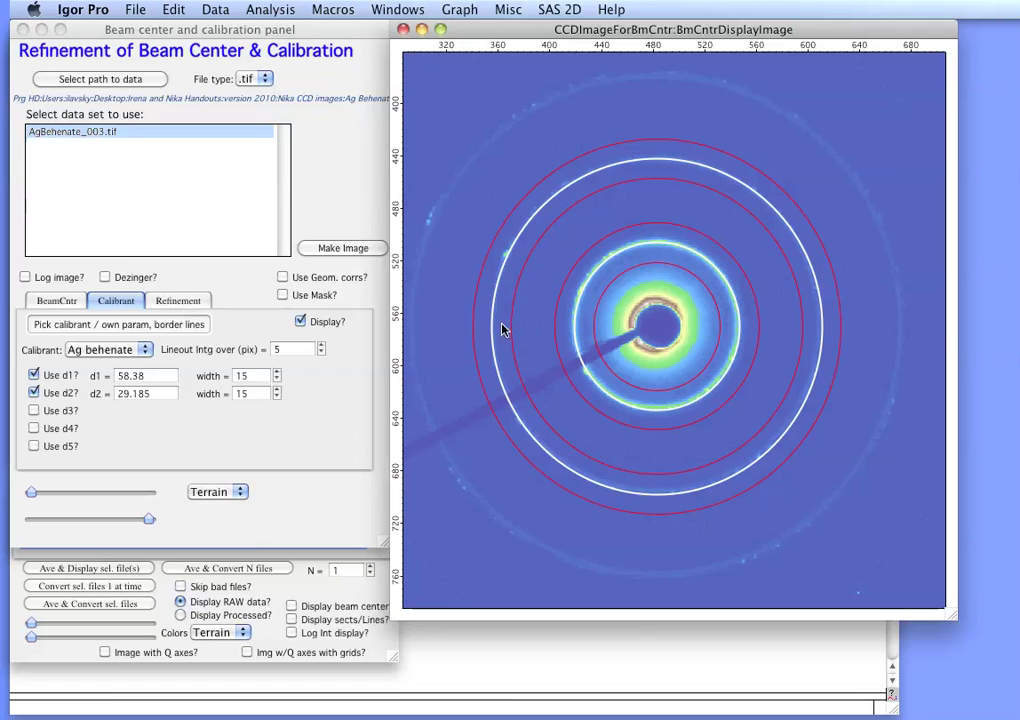
left_click(301, 322)
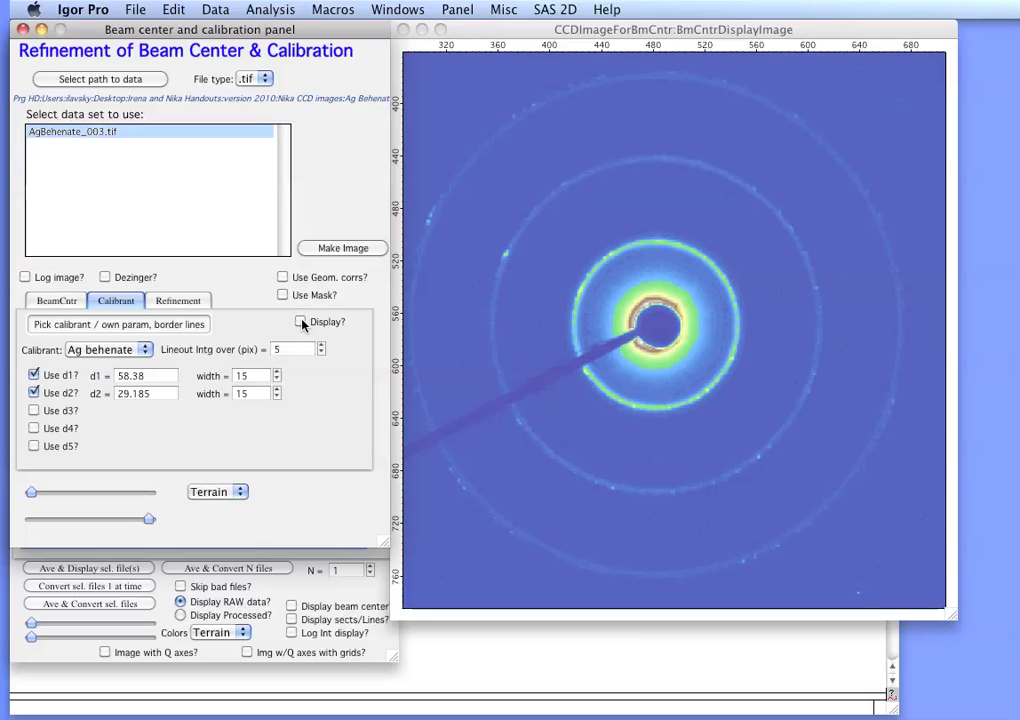
left_click(301, 322)
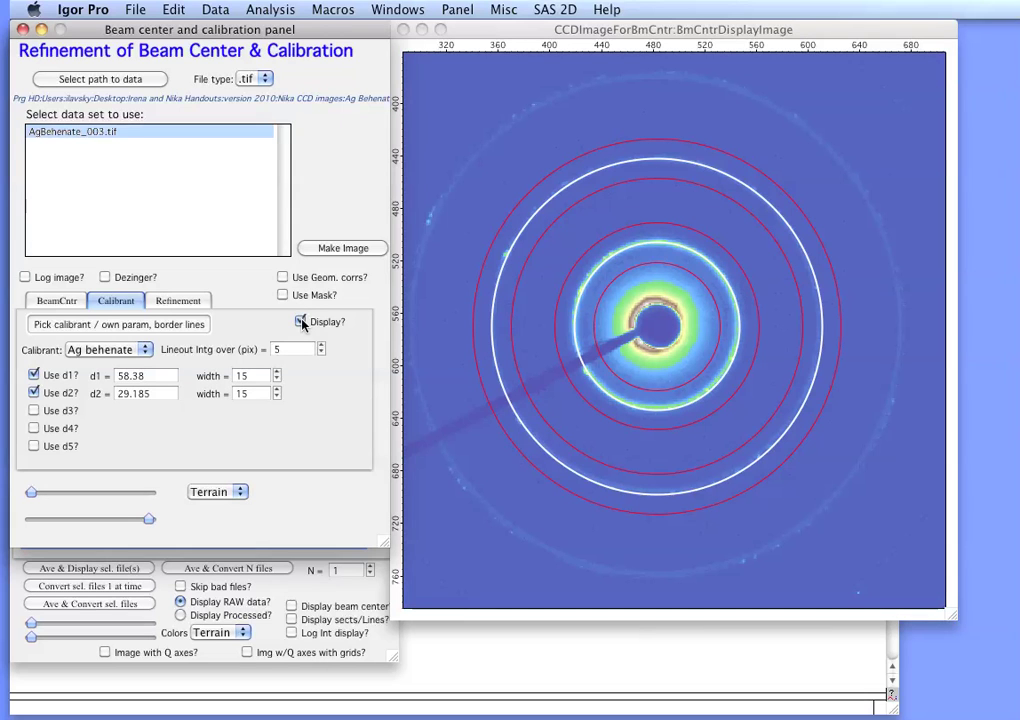
Run the refinement with beam center and sample-to-detector distance enabled, and close the profile fit window.
left_click(180, 302)
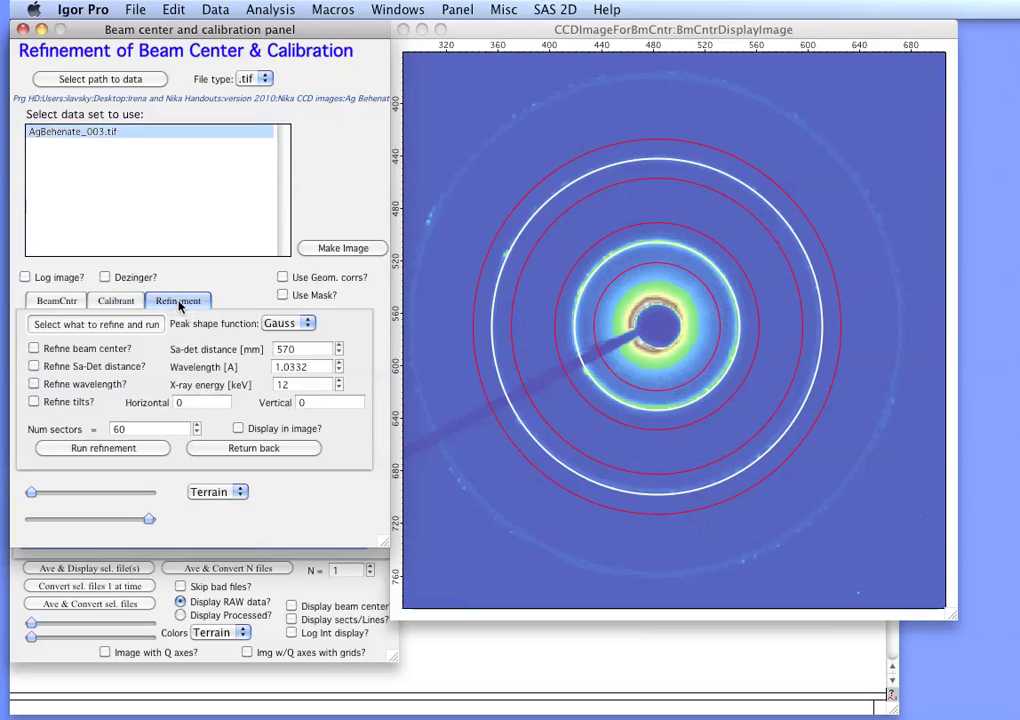
left_click(34, 350)
left_click(35, 367)
left_click(104, 448)
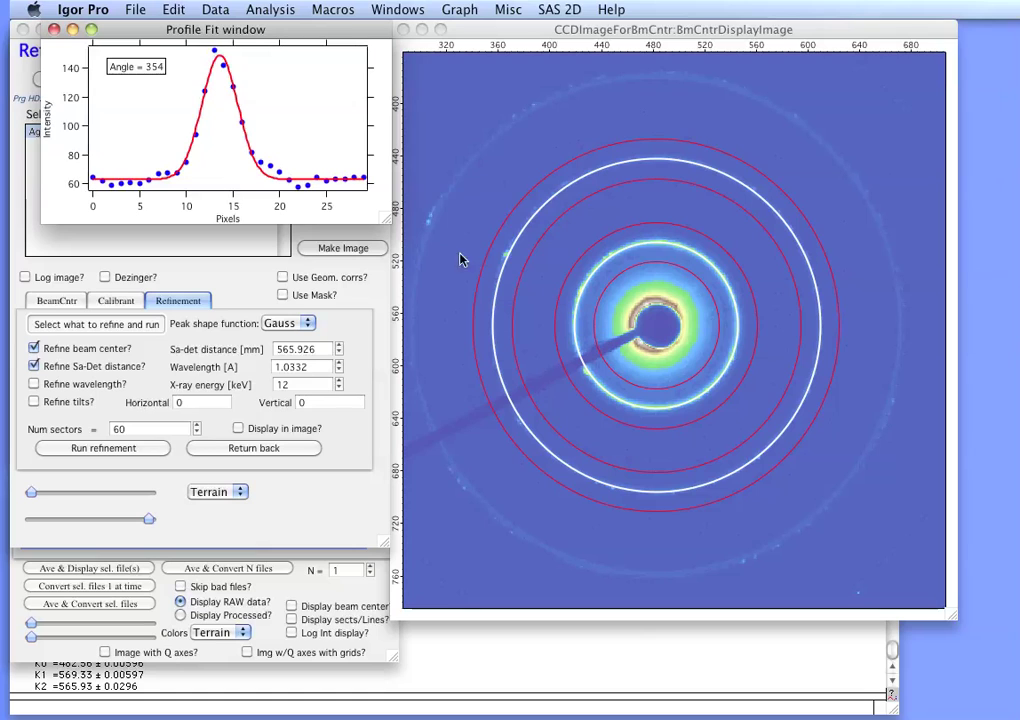
left_click(52, 29)
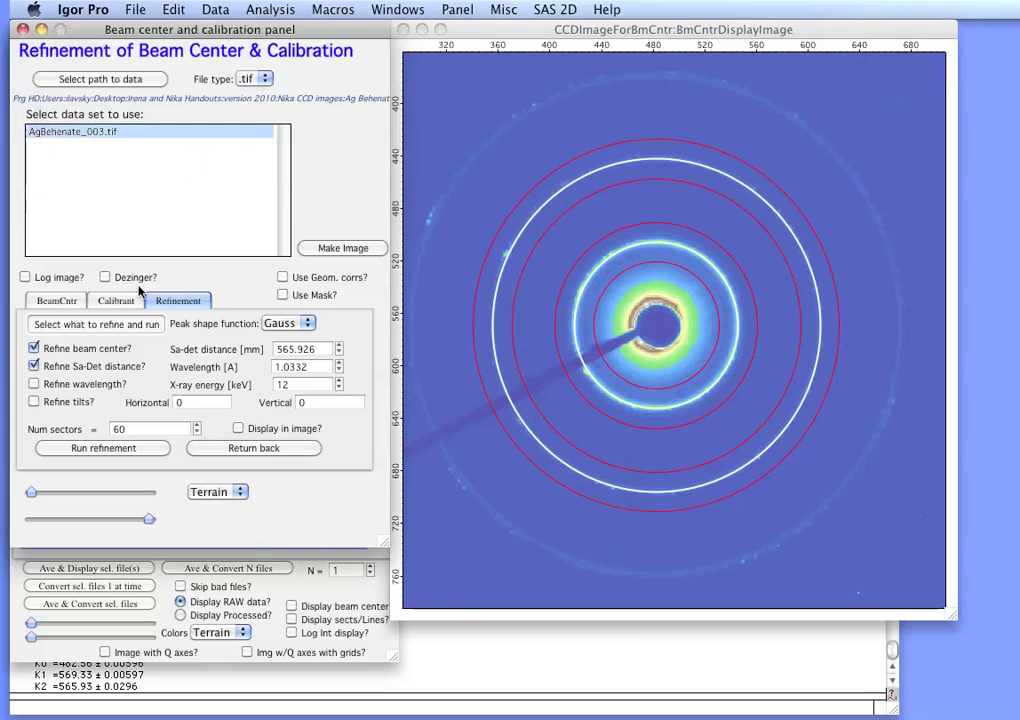
Rerun the refinement with its progress displayed in the image, and close the fit, image and calibration windows.
left_click(238, 428)
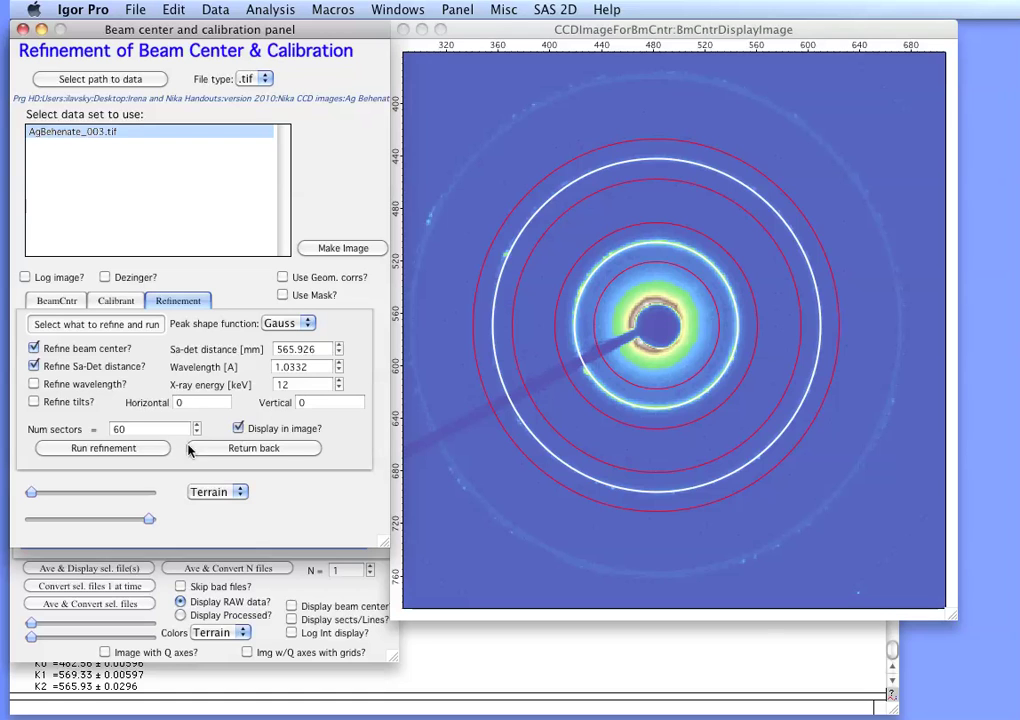
left_click(105, 452)
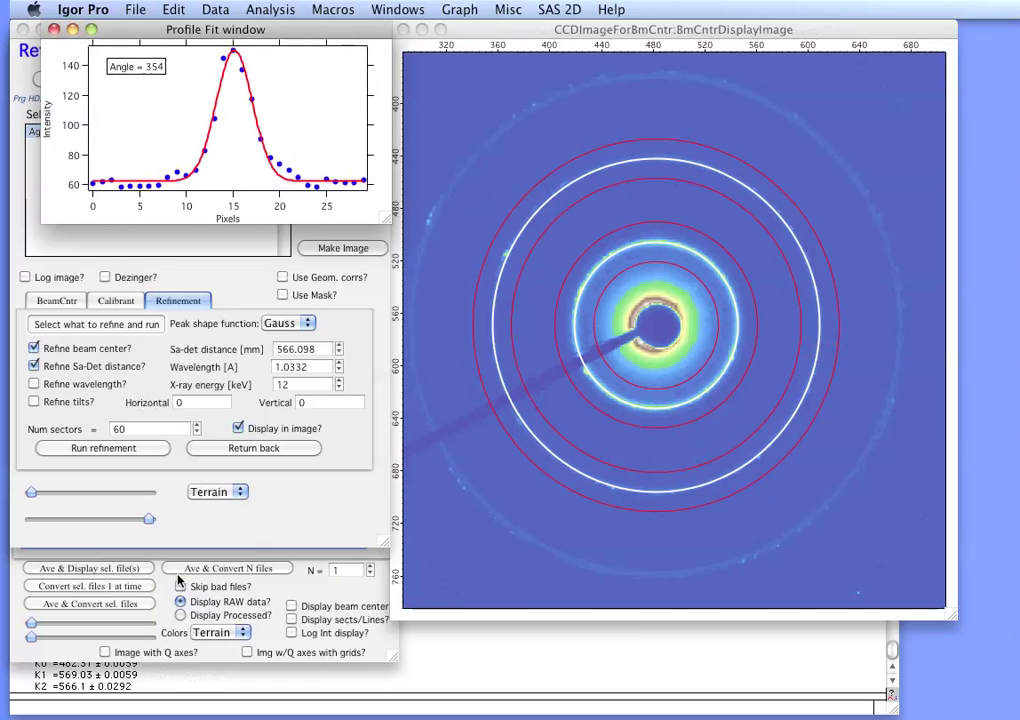
left_click(54, 30)
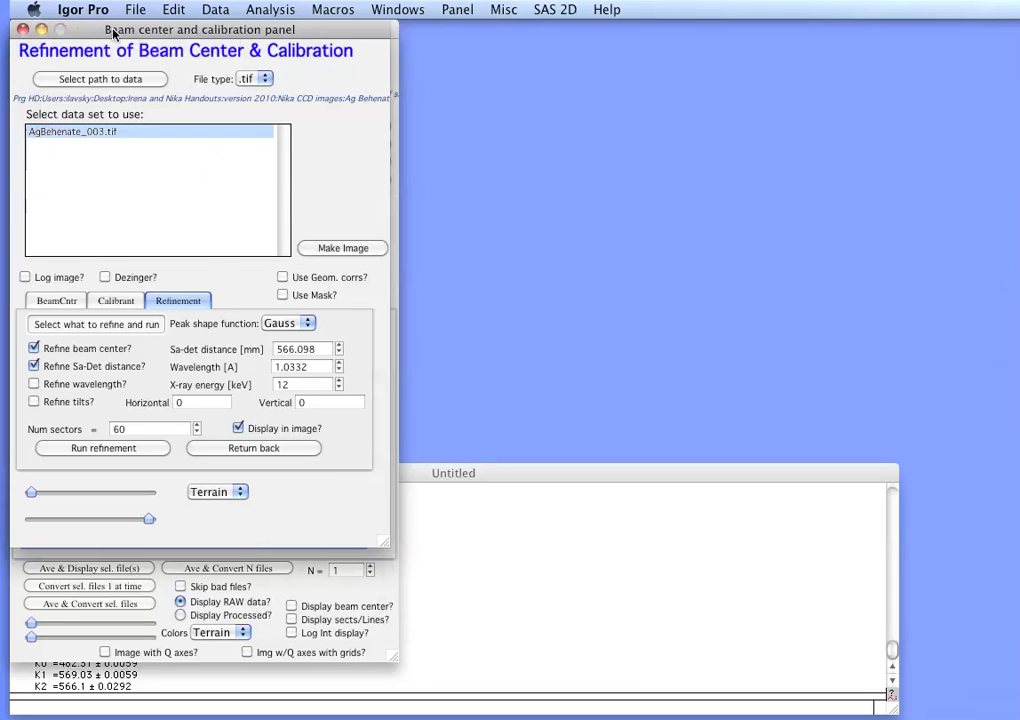
left_click(22, 29)
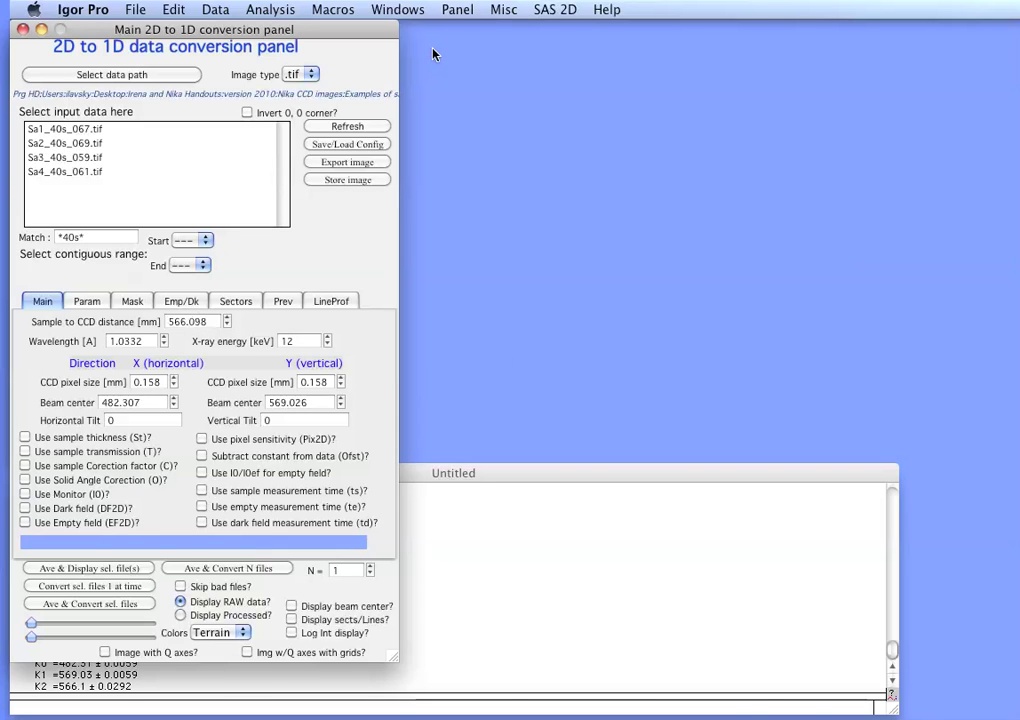
Open the mask creation tool and place its panel over the main conversion panel.
left_click(552, 12)
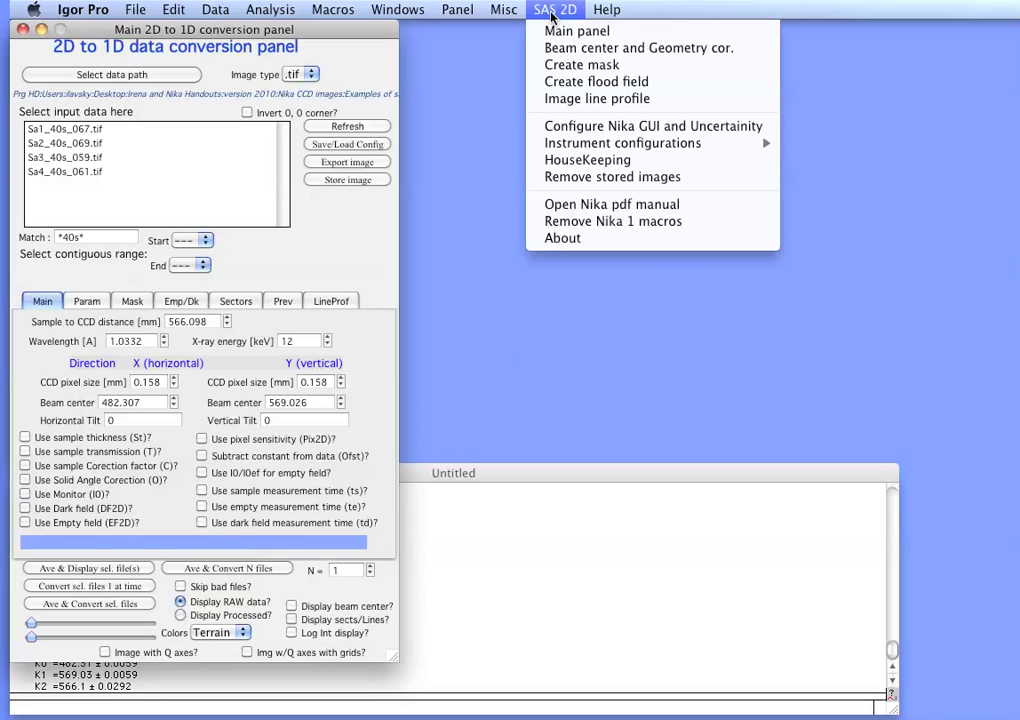
left_click(551, 65)
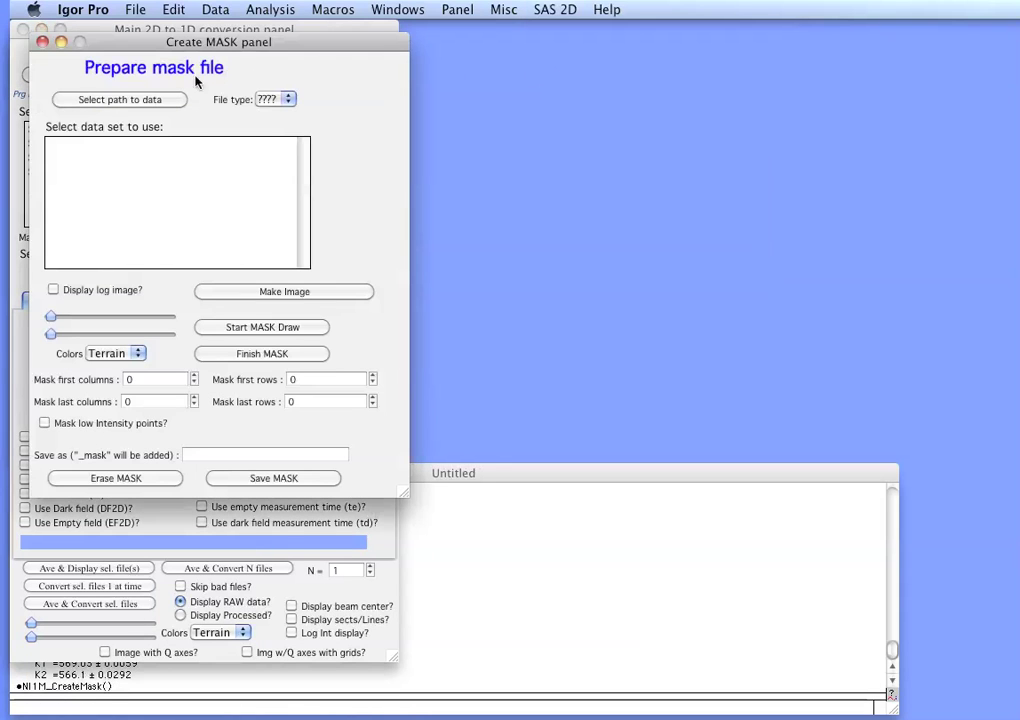
left_click_drag(167, 44, 149, 33)
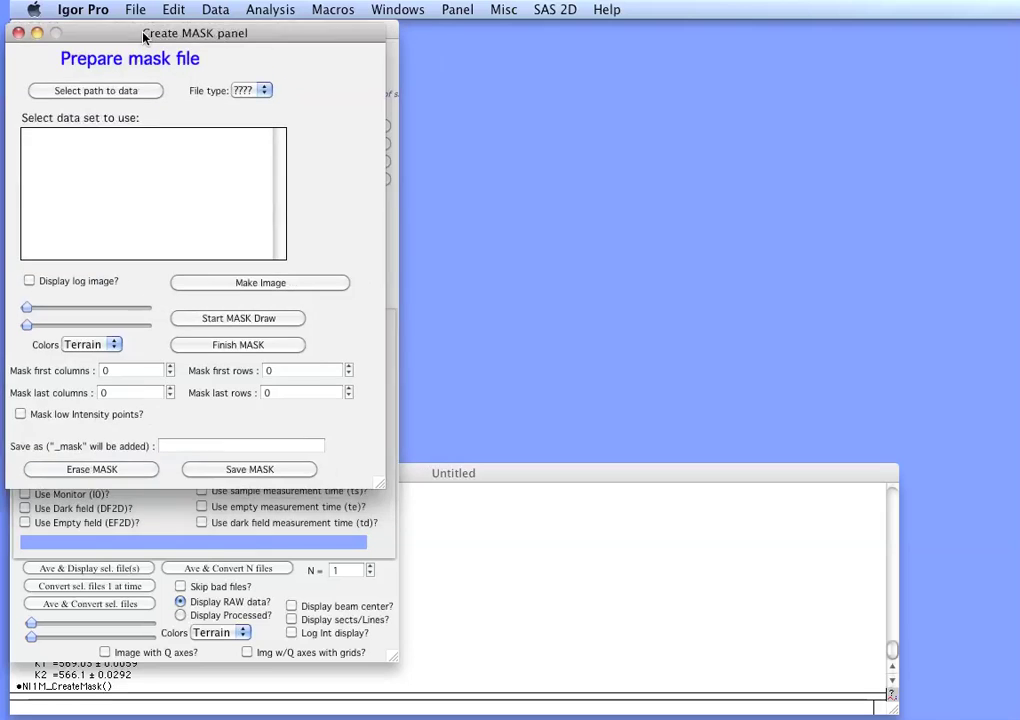
Set the mask data path to the "Glassy carbon" folder inside "Nika CCD images".
left_click(119, 92)
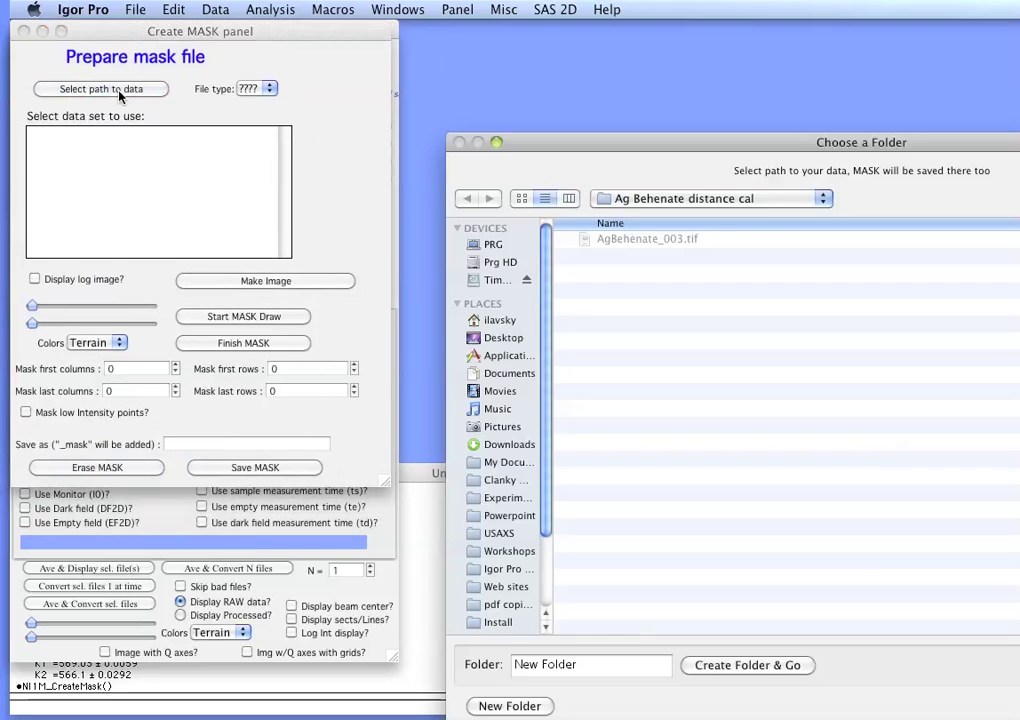
left_click(748, 200)
left_click(655, 223)
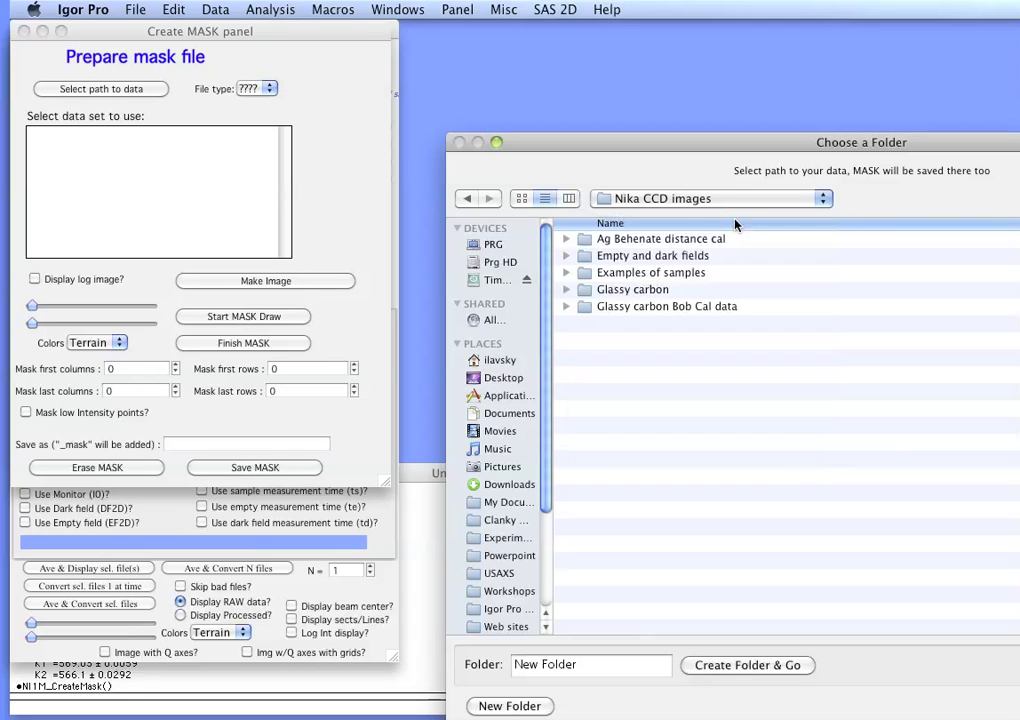
double_click(606, 290)
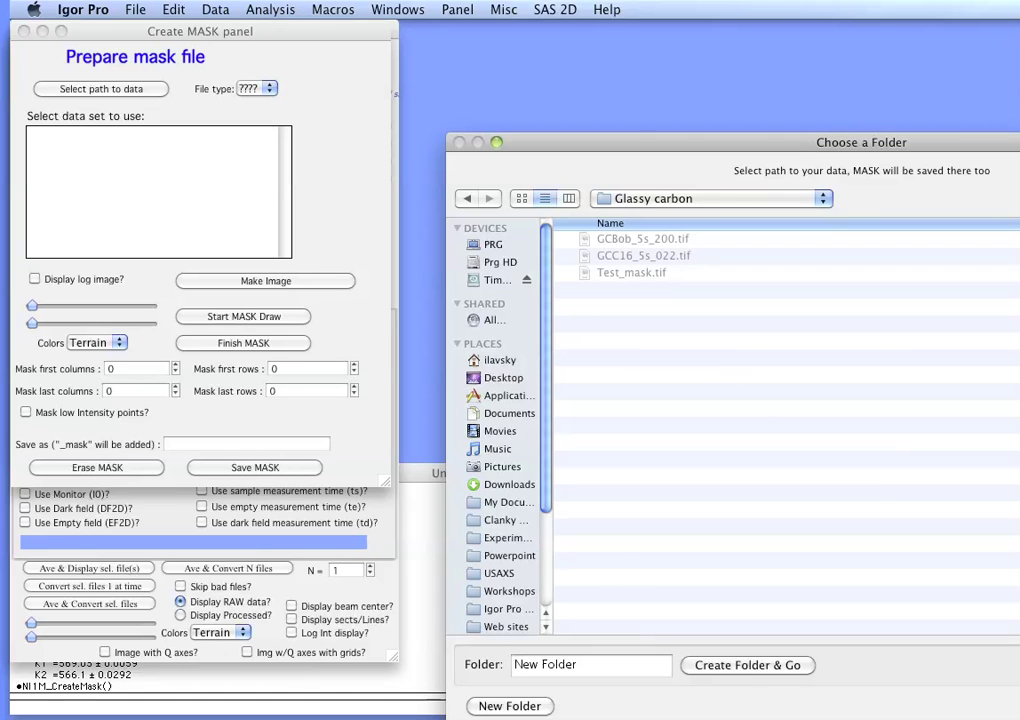
key("Return")
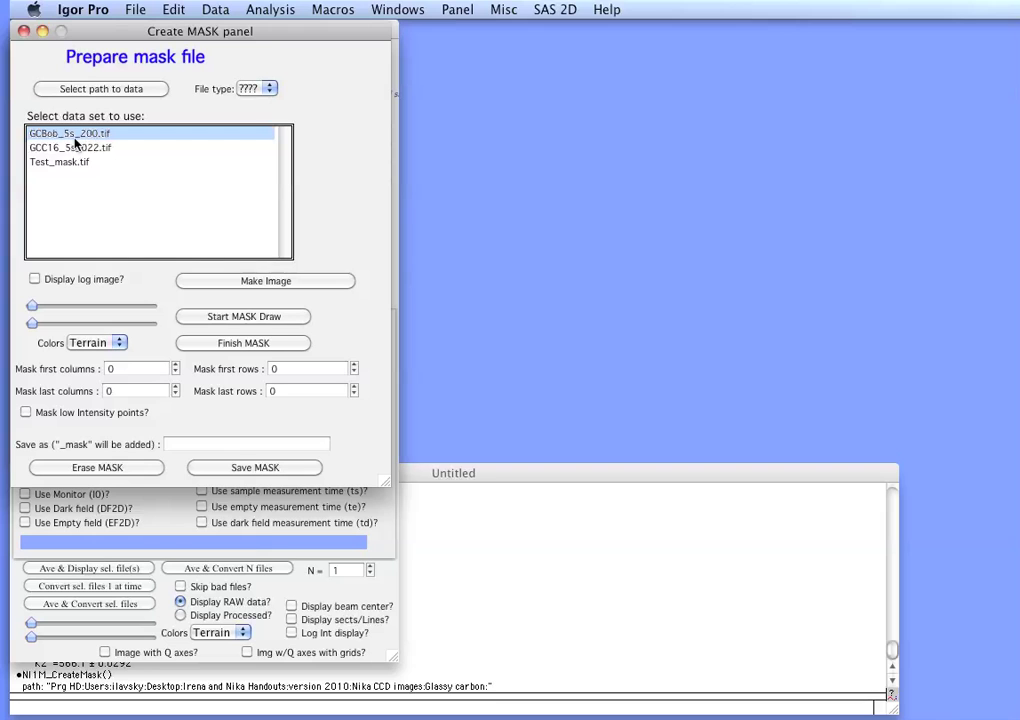
Set the file type to .tif, make the mask image from GCBob_5s_200.tif, and display it on a log scale.
left_click(277, 281)
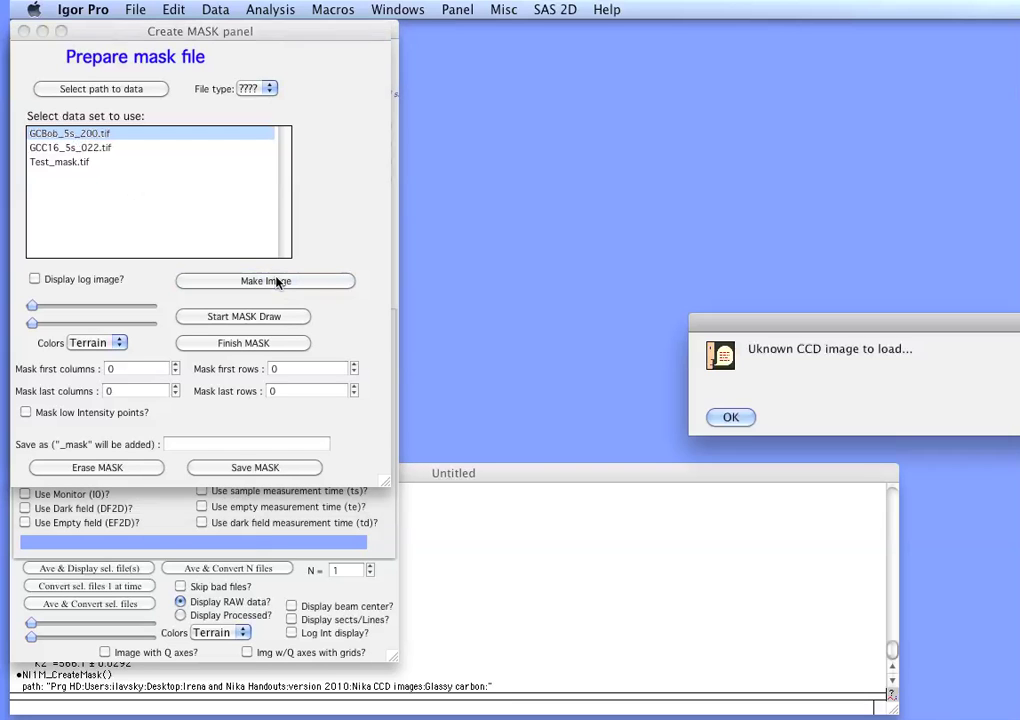
left_click(722, 423)
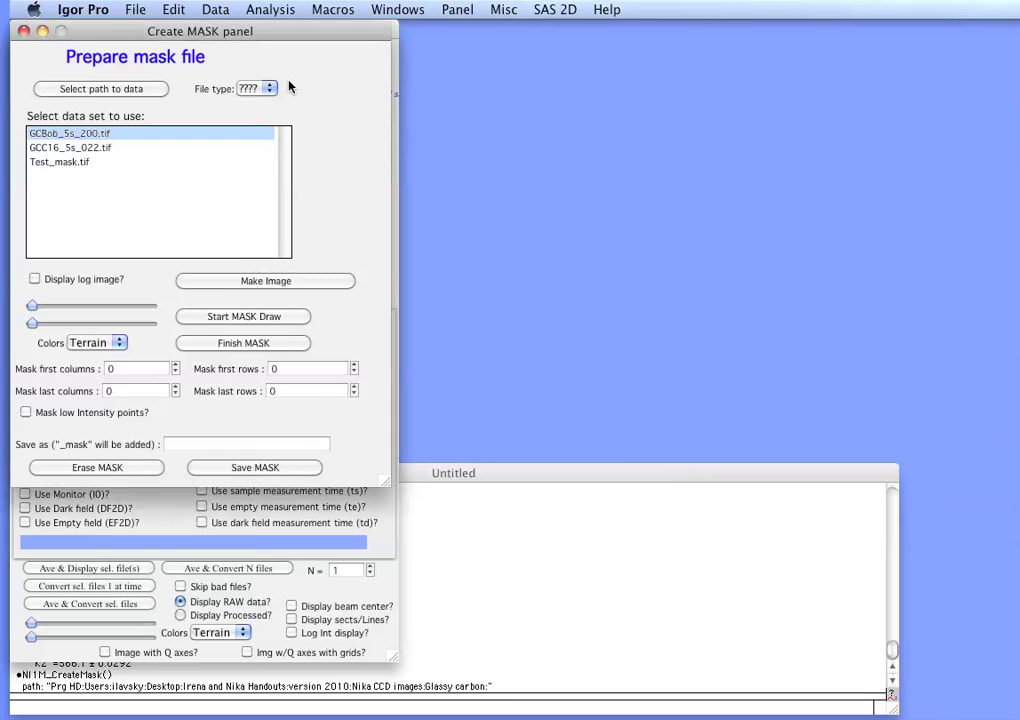
left_click(265, 89)
left_click(265, 92)
left_click(253, 282)
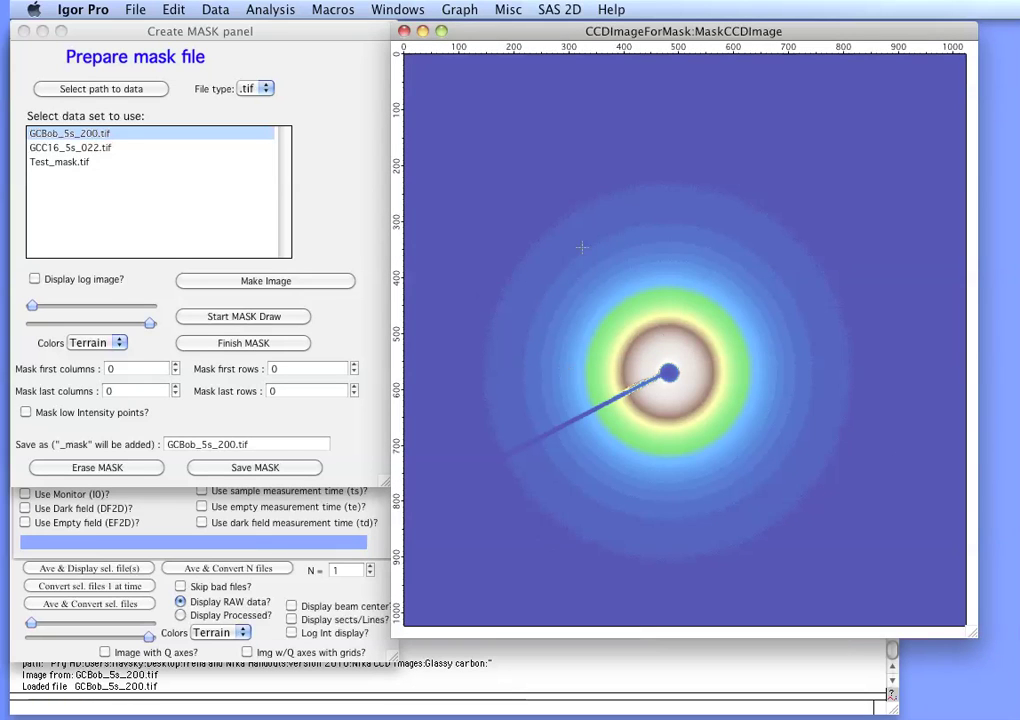
left_click(345, 338)
left_click(35, 280)
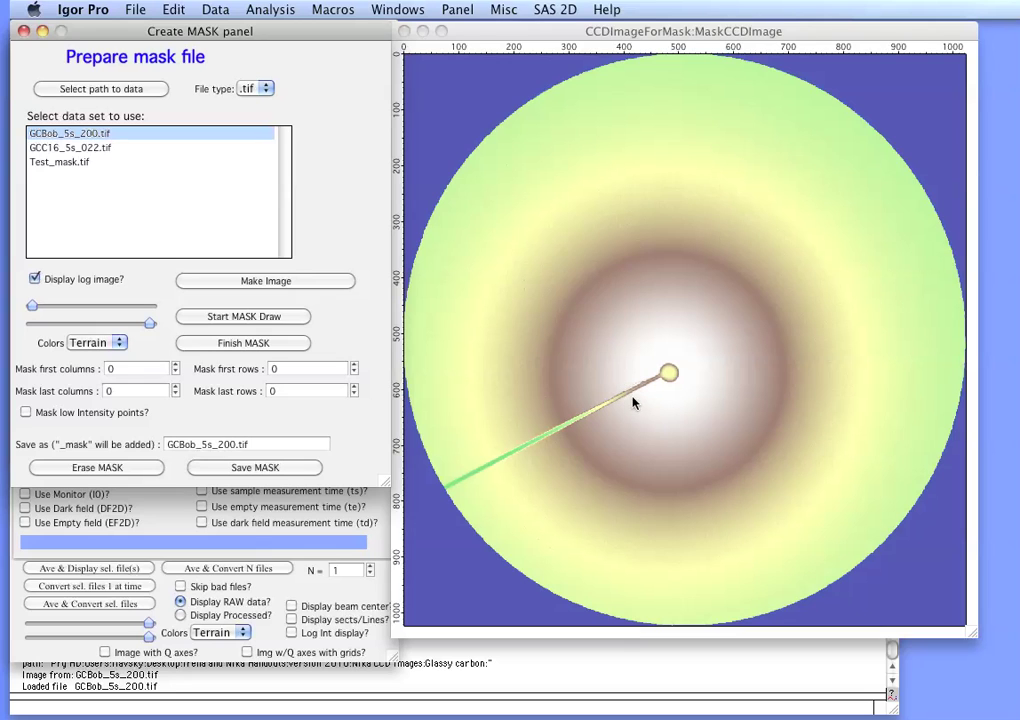
Start drawing the mask and enable masking of low intensity points with a threshold intensity of 0.5.
left_click(284, 318)
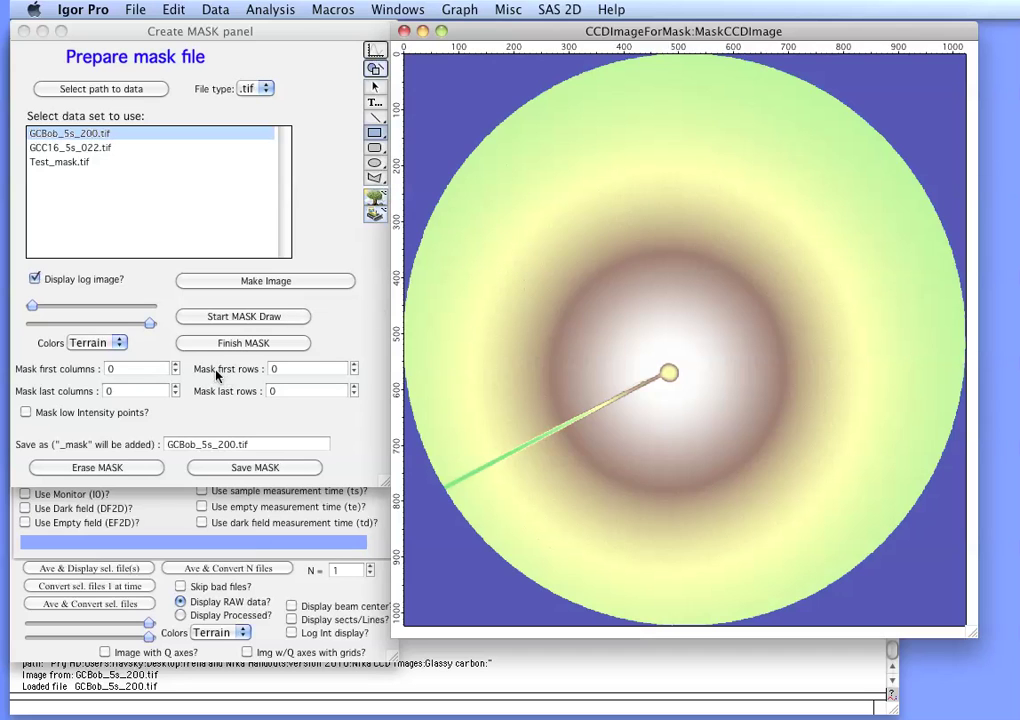
left_click(28, 414)
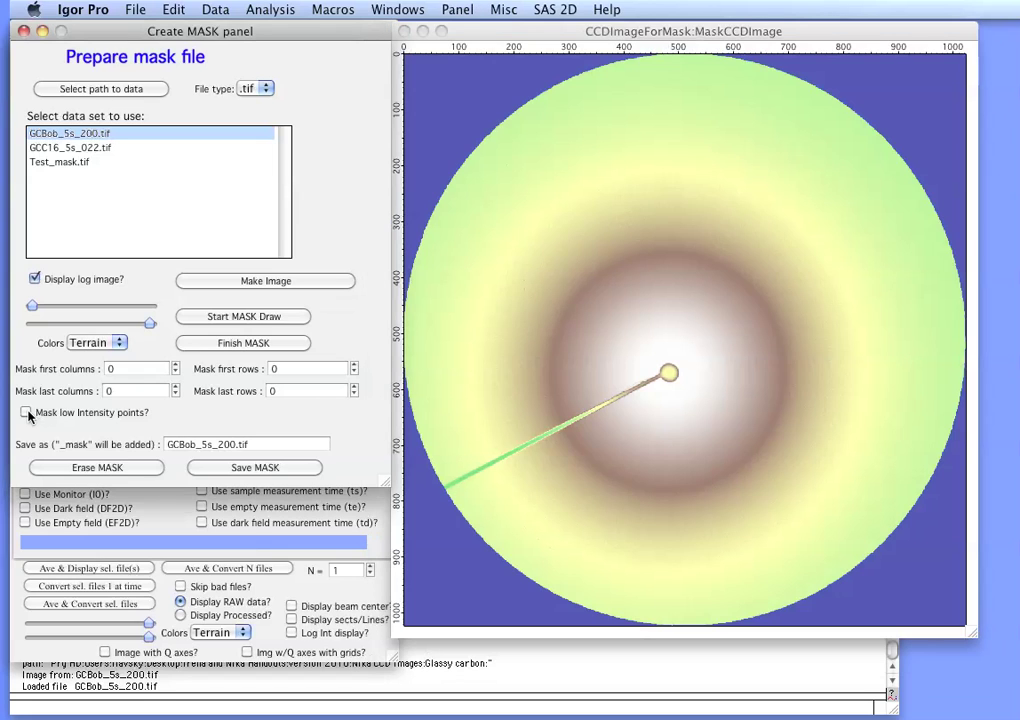
left_click(28, 414)
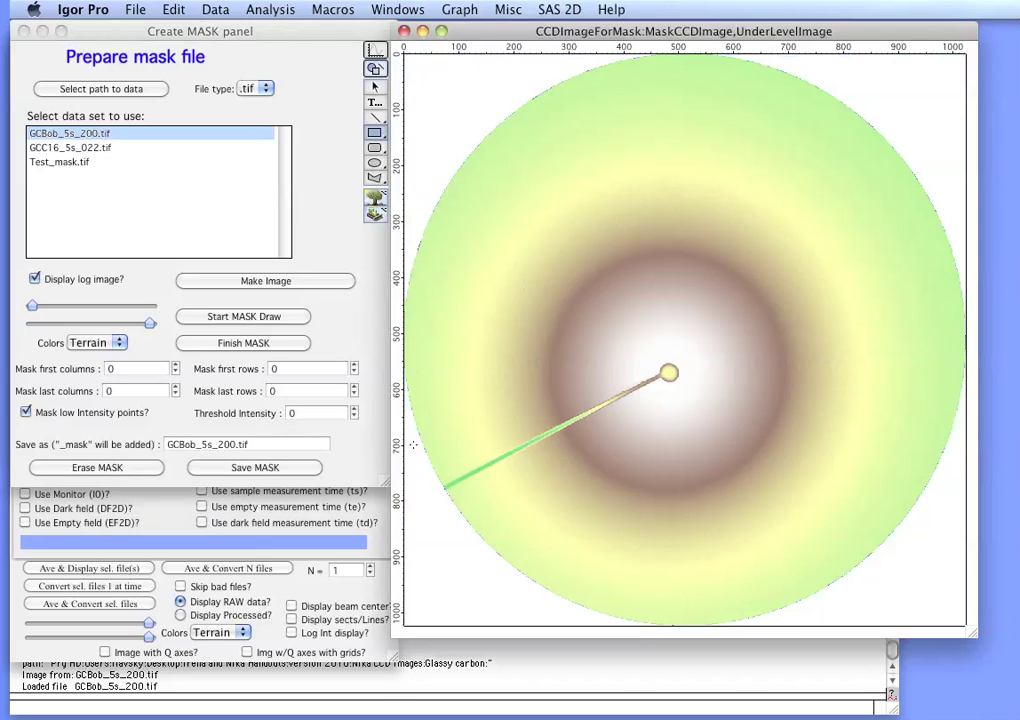
left_click(305, 415)
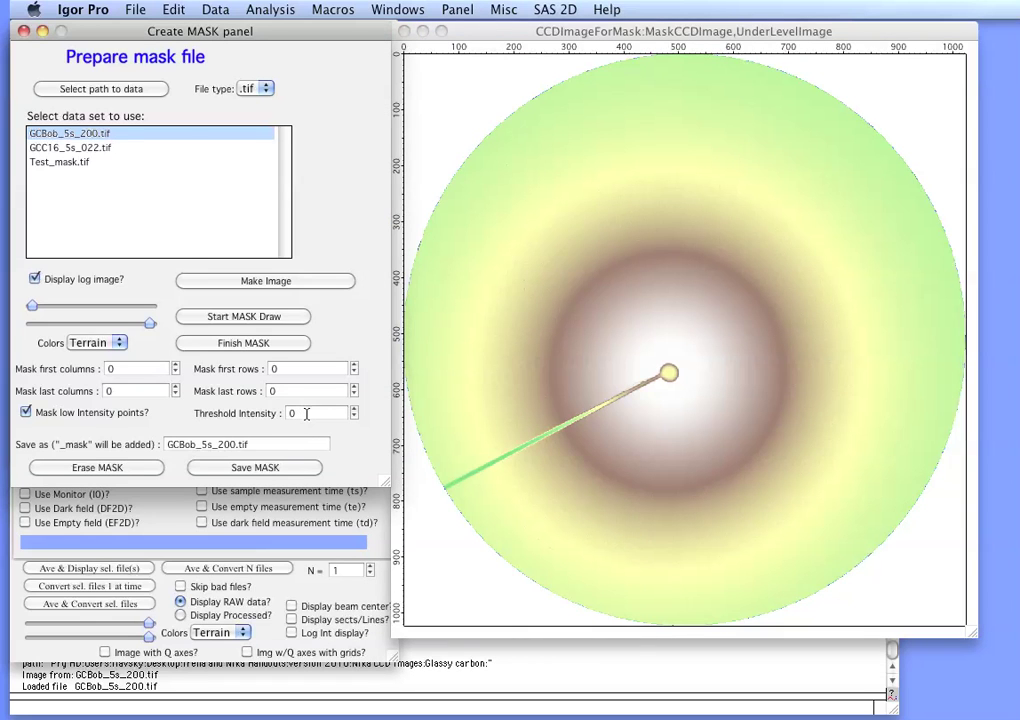
left_click(307, 414)
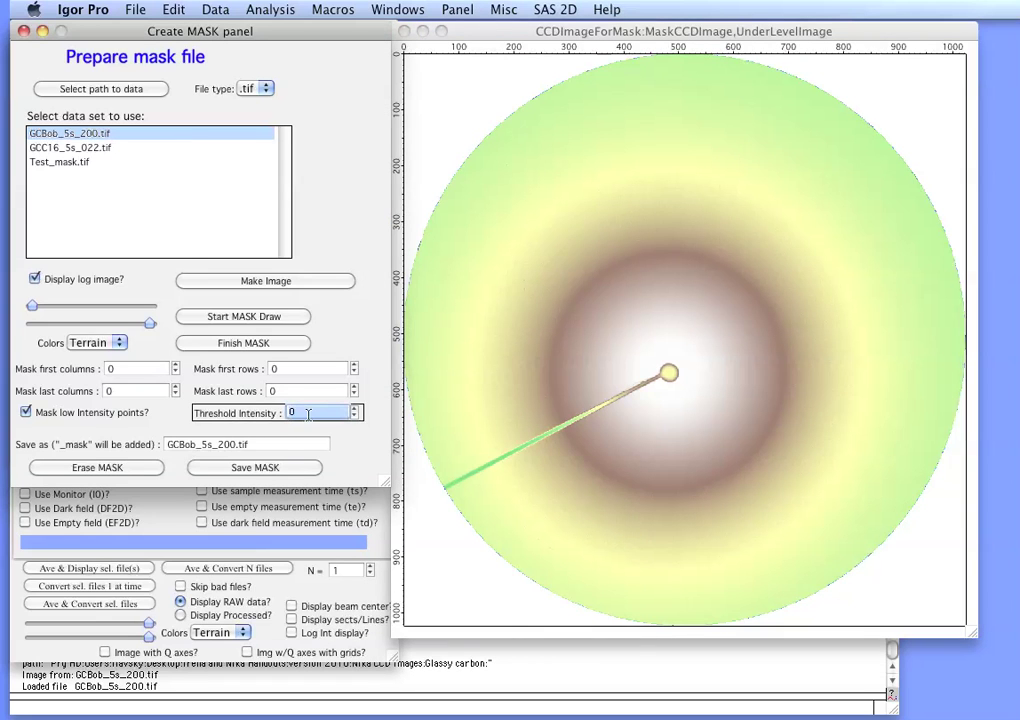
type("0.5")
key("Return")
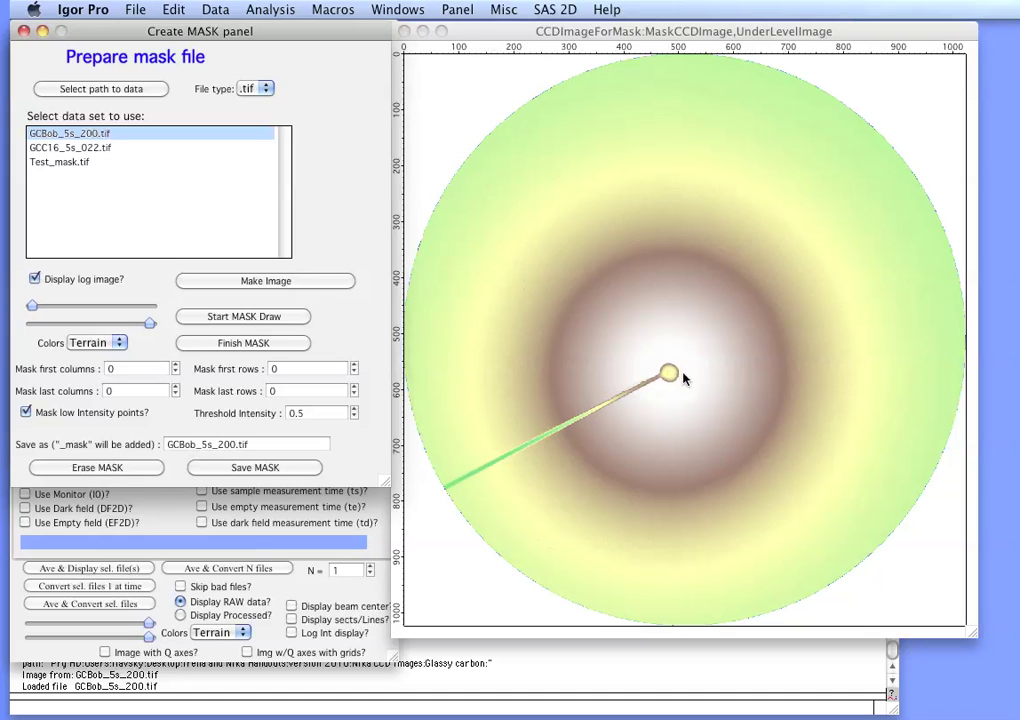
Draw a narrow polygon mask over the beamstop arm, from the edge of the detector circle to the beamstop.
left_click(396, 65)
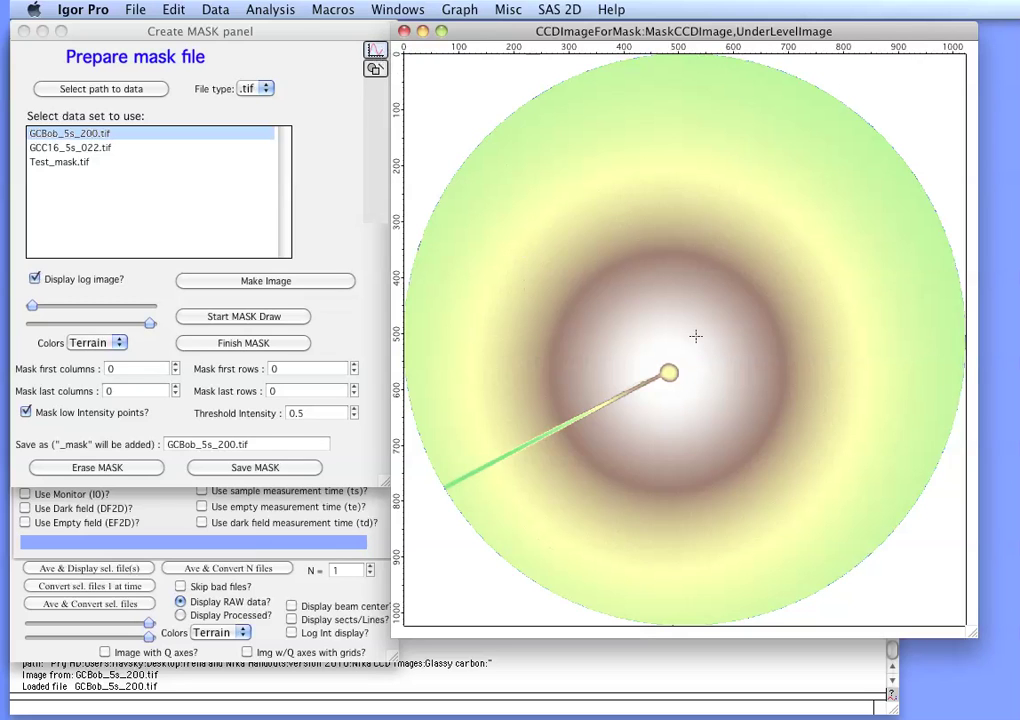
left_click_drag(701, 335, 419, 508)
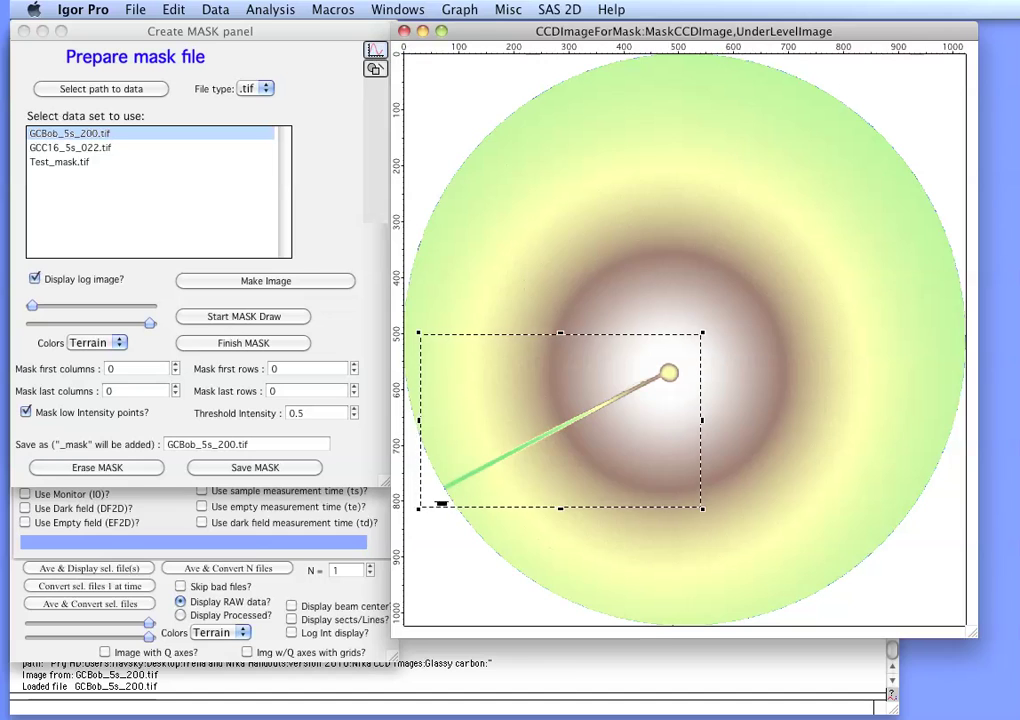
left_click(536, 484)
left_click(538, 484)
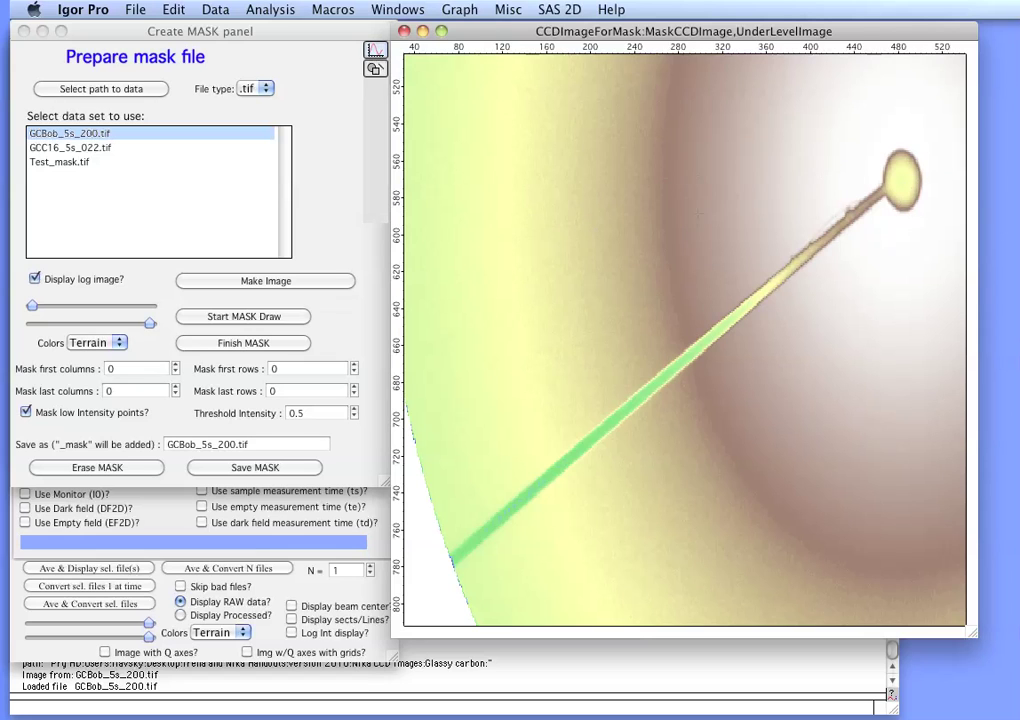
left_click(376, 72)
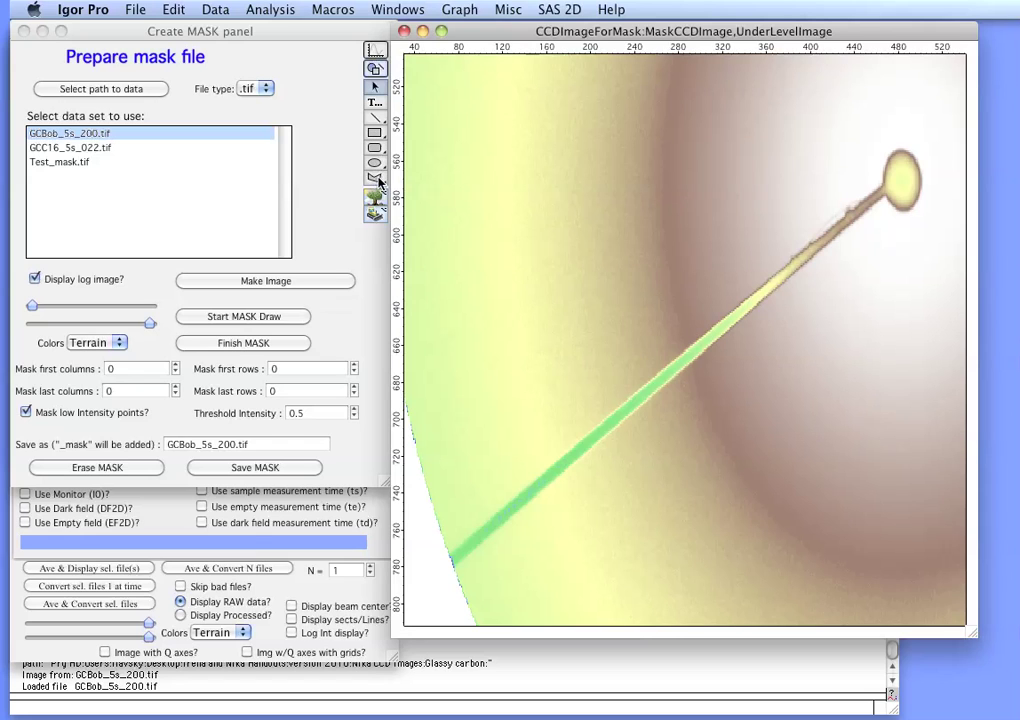
left_click(377, 180)
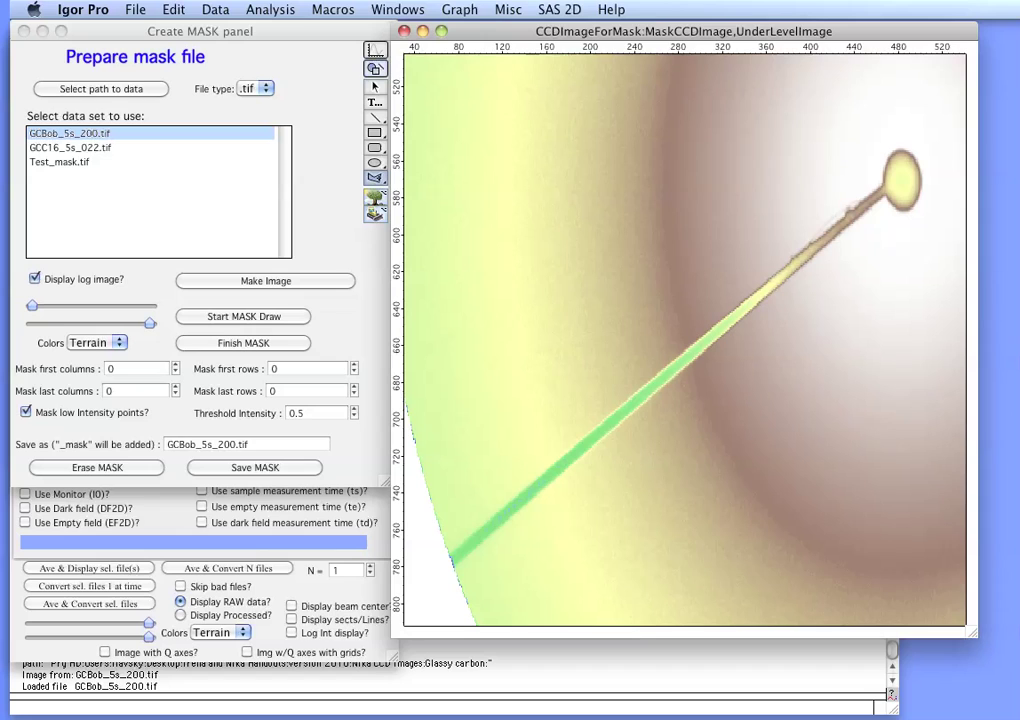
left_click(436, 555)
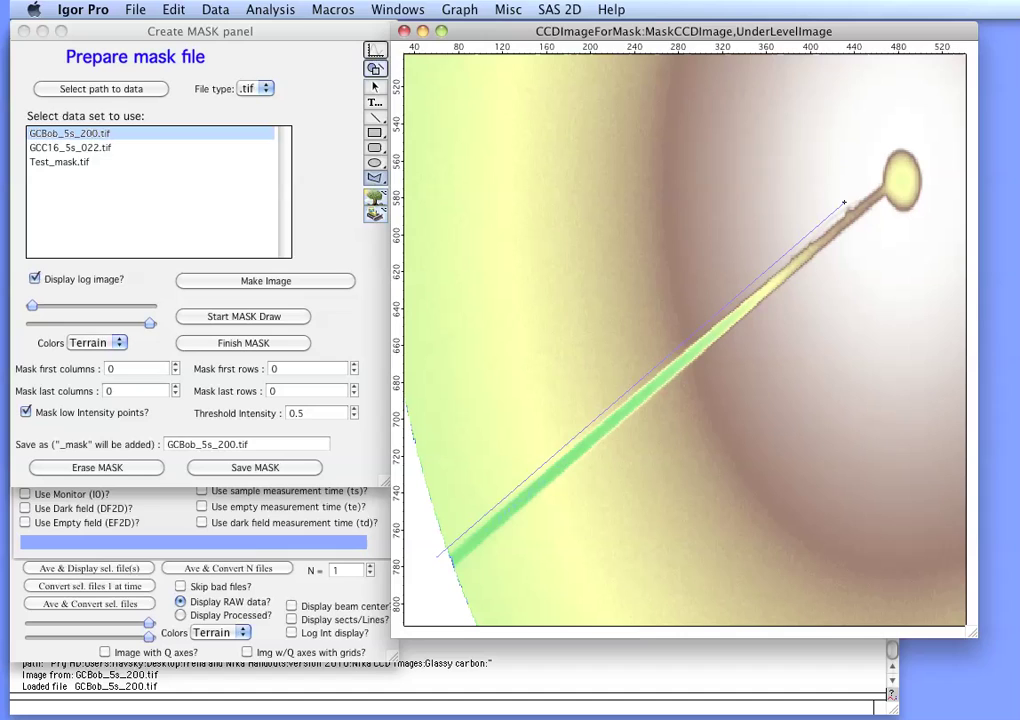
left_click(844, 203)
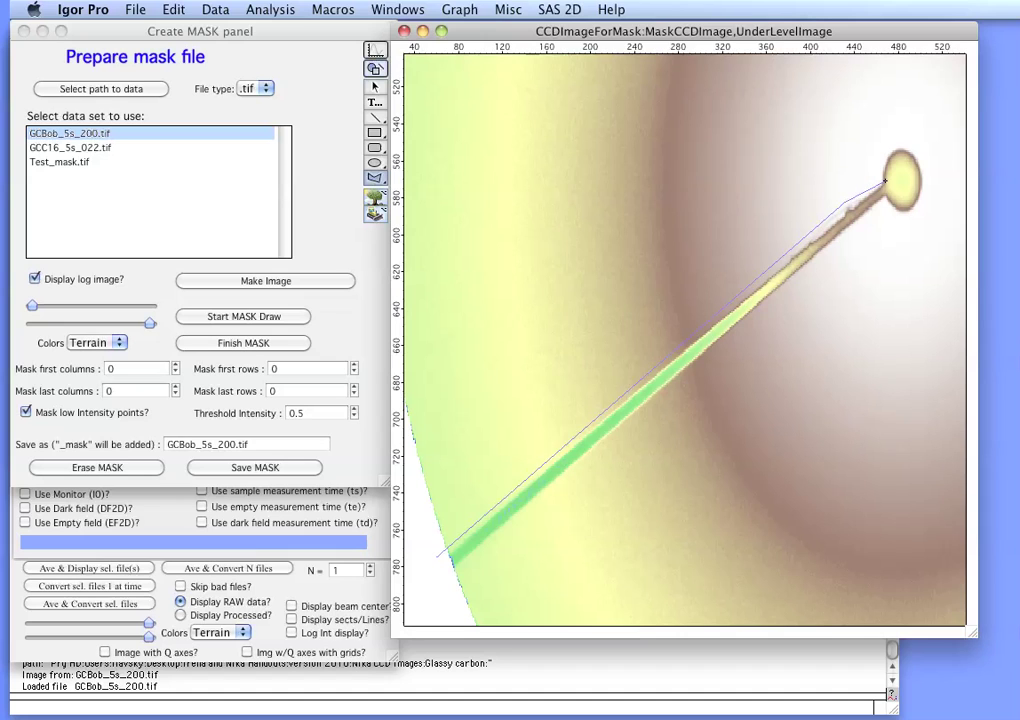
left_click(884, 182)
double_click(444, 576)
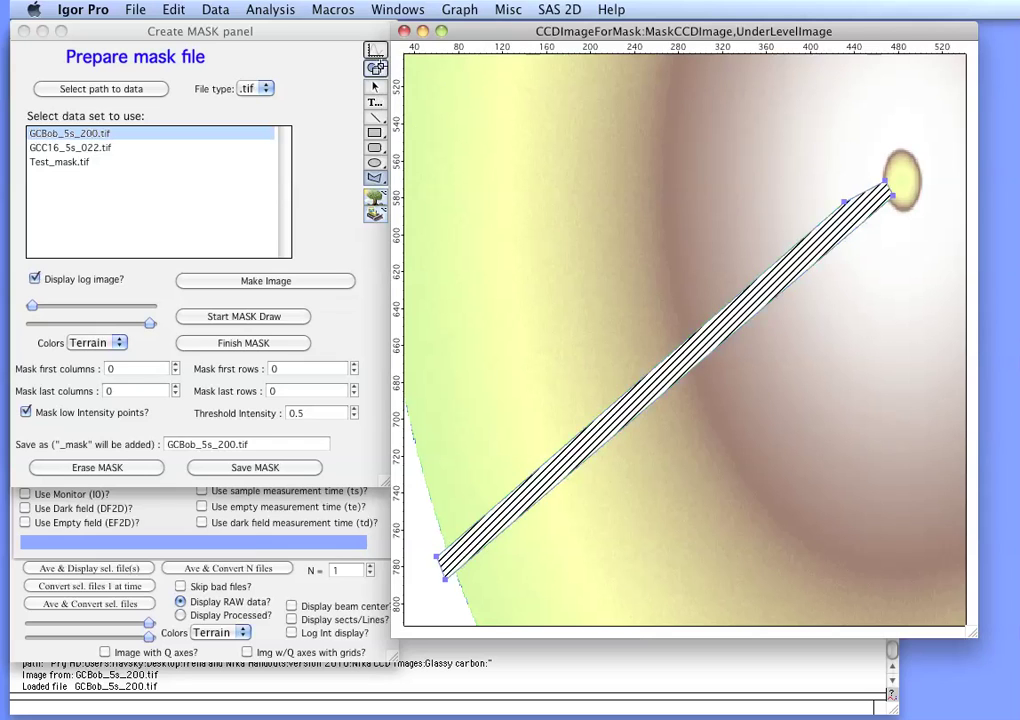
left_click(375, 68)
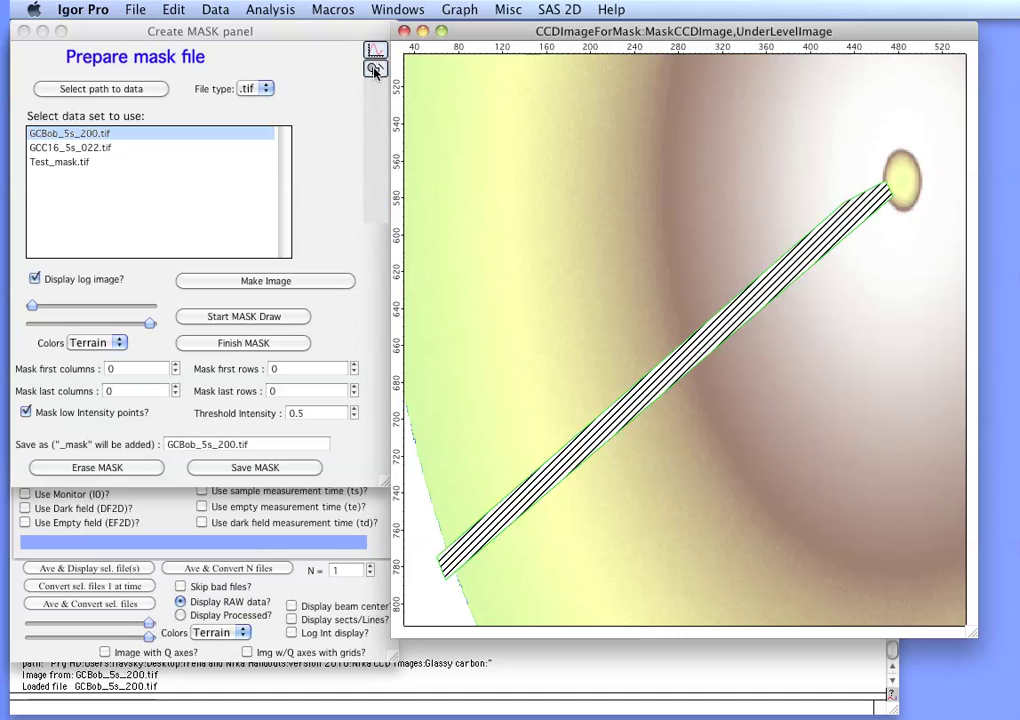
Draw an ellipse mask about 40 by 35 pixels over the beamstop and resize it to cover the whole spot.
left_click(375, 68)
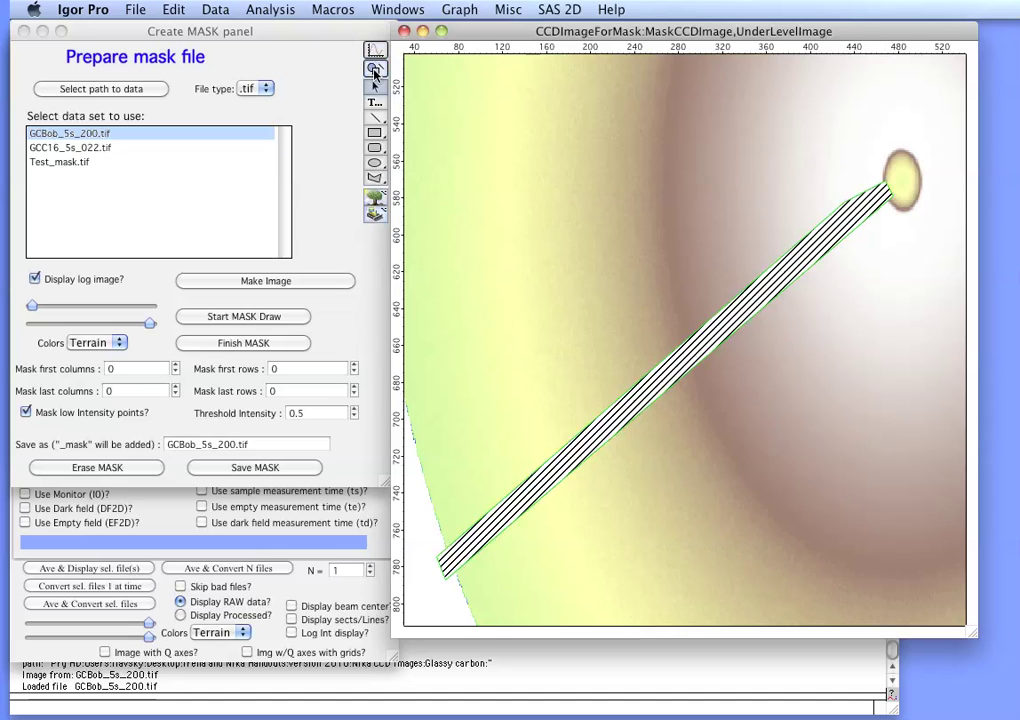
left_click(377, 166)
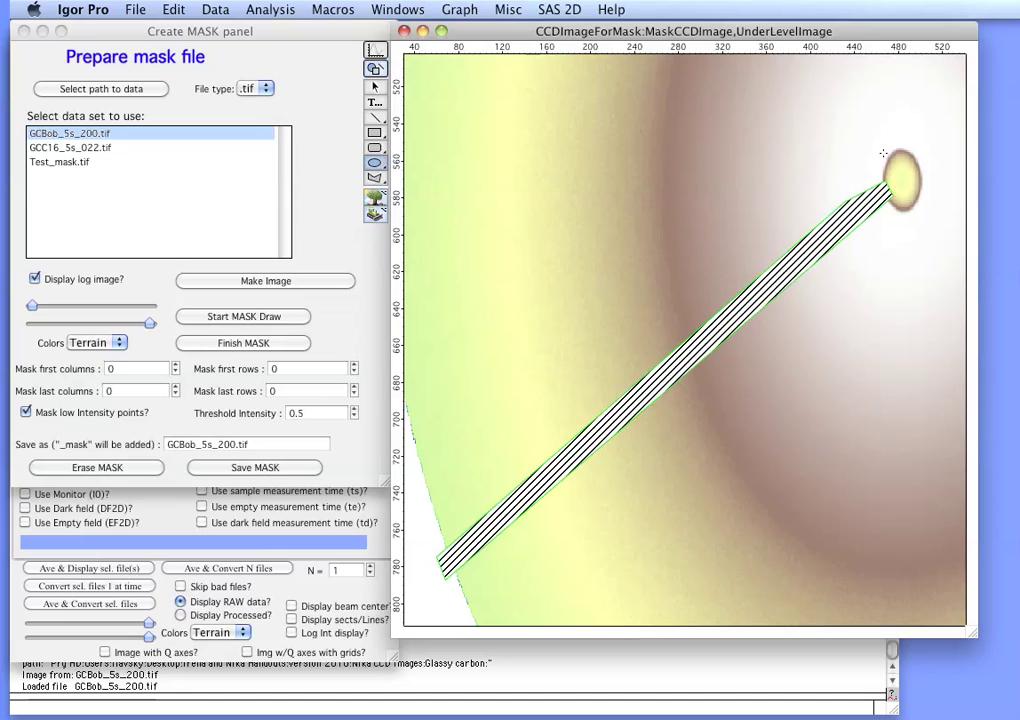
left_click_drag(883, 153, 926, 214)
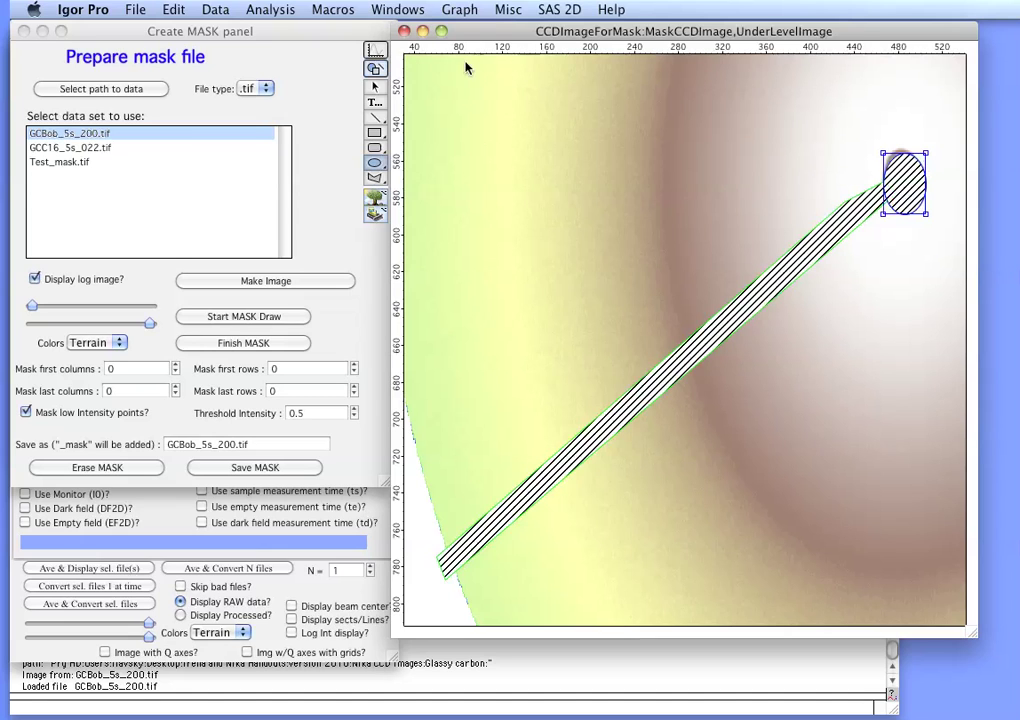
left_click(375, 88)
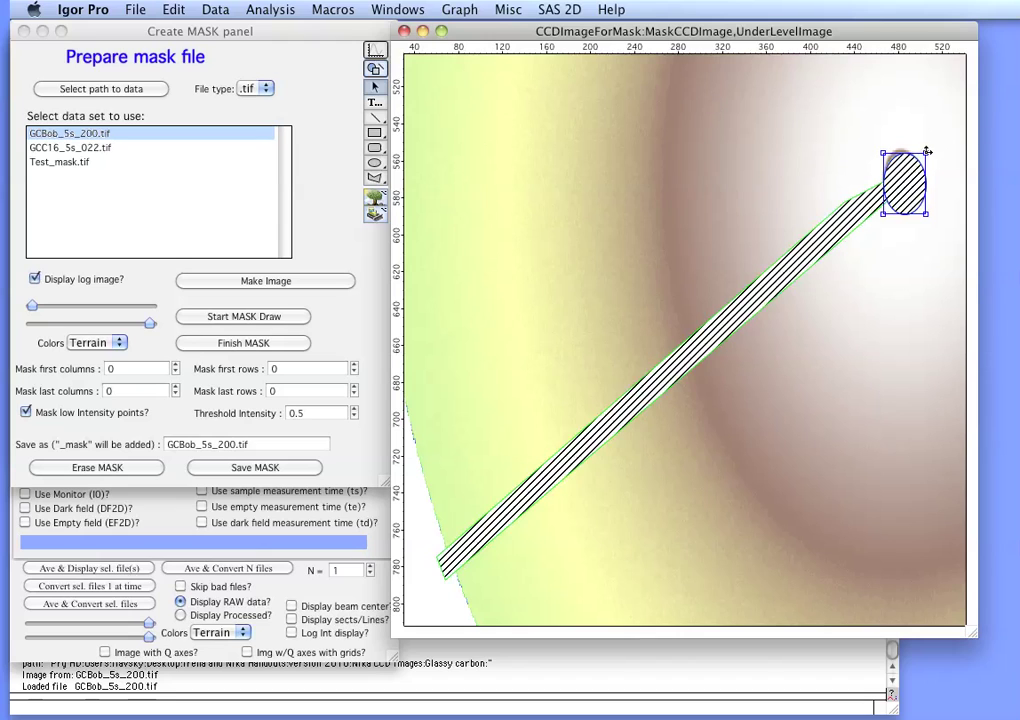
left_click_drag(927, 152, 878, 149)
left_click(375, 68)
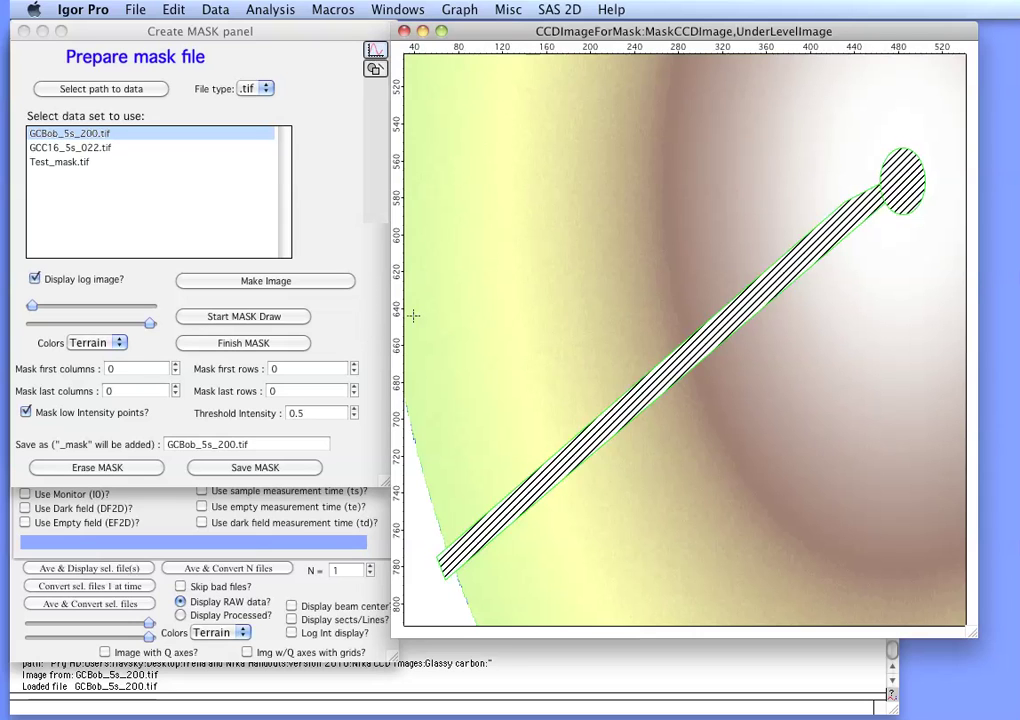
Finish the mask, save it under the name Test_mask2, and close the mask image and mask panel.
key("super+a")
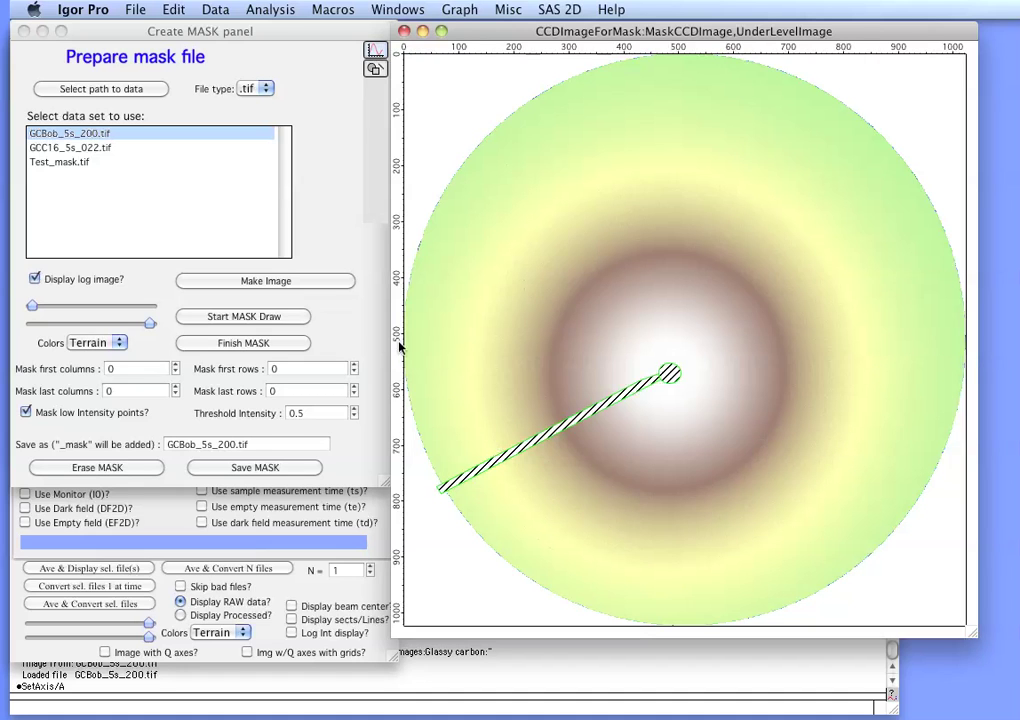
left_click(360, 337)
left_click(243, 343)
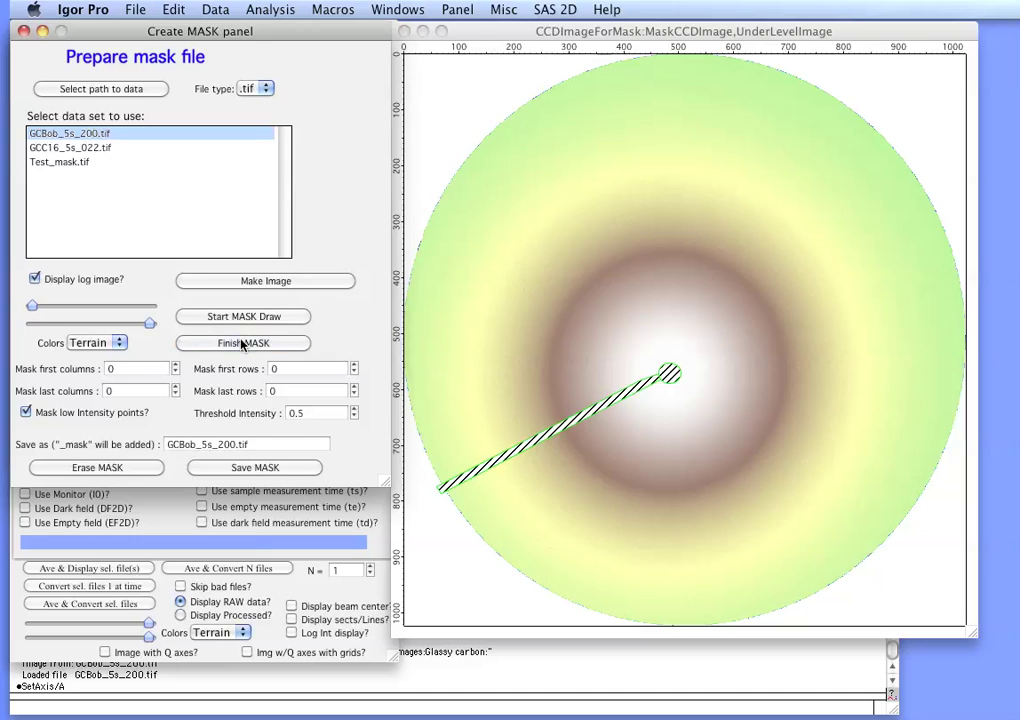
left_click(236, 447)
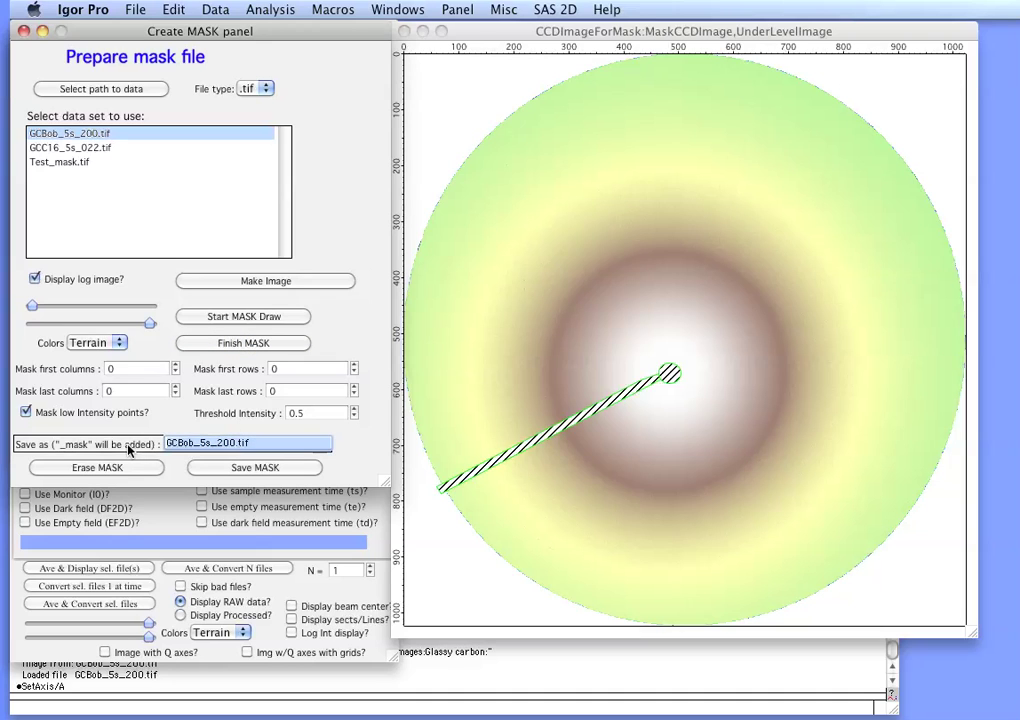
type("Test_")
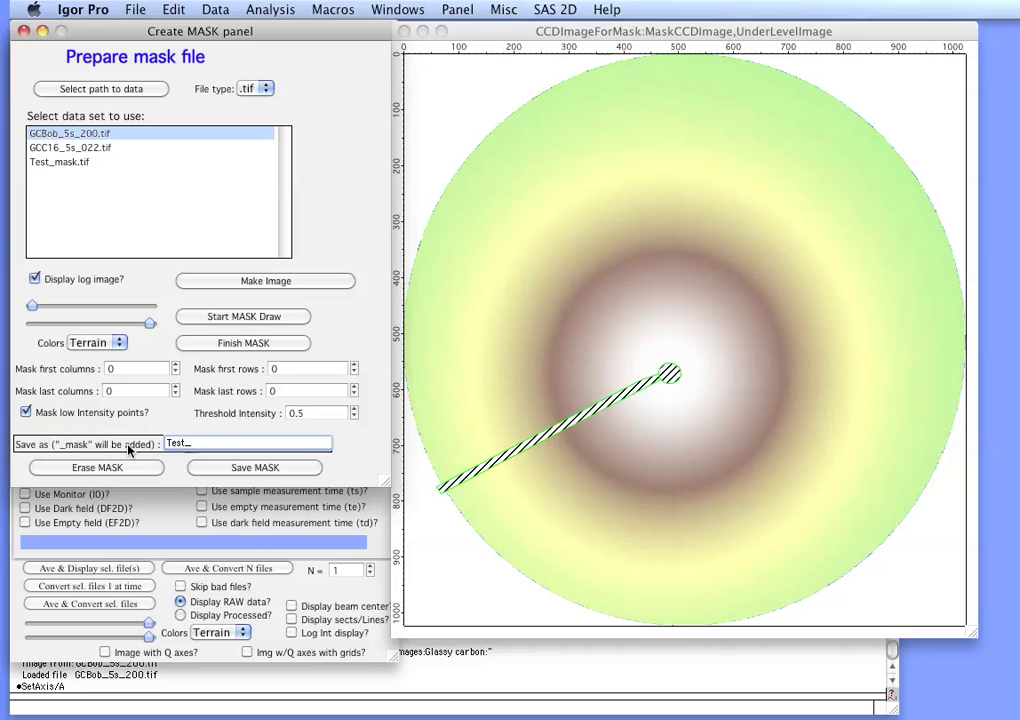
type("mask2")
left_click(255, 468)
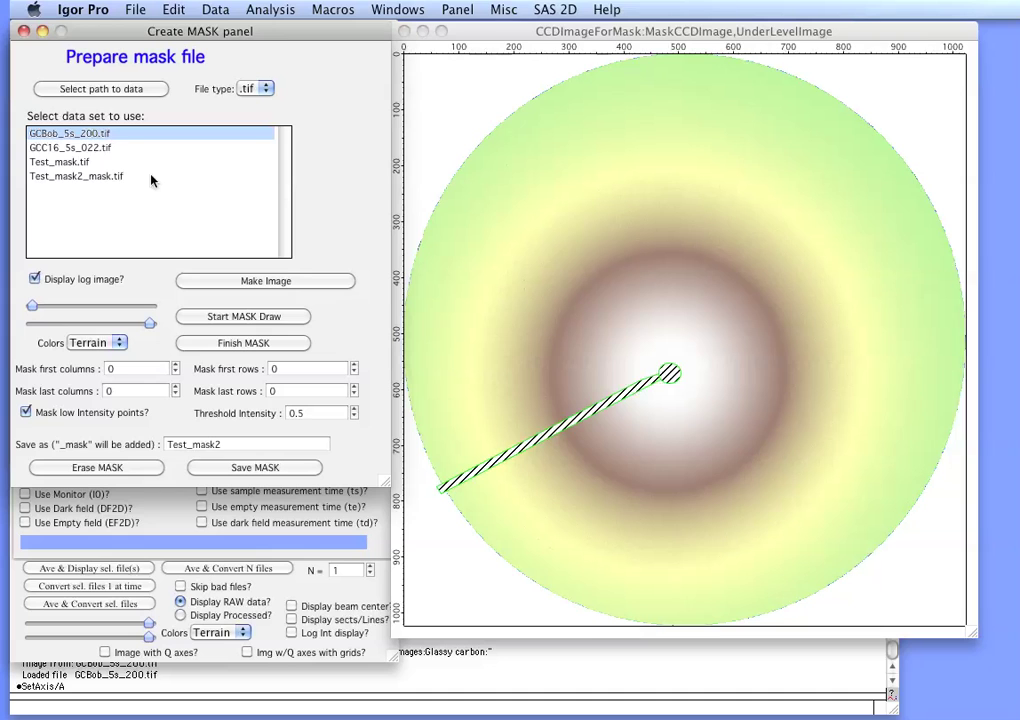
left_click(404, 31)
left_click(23, 32)
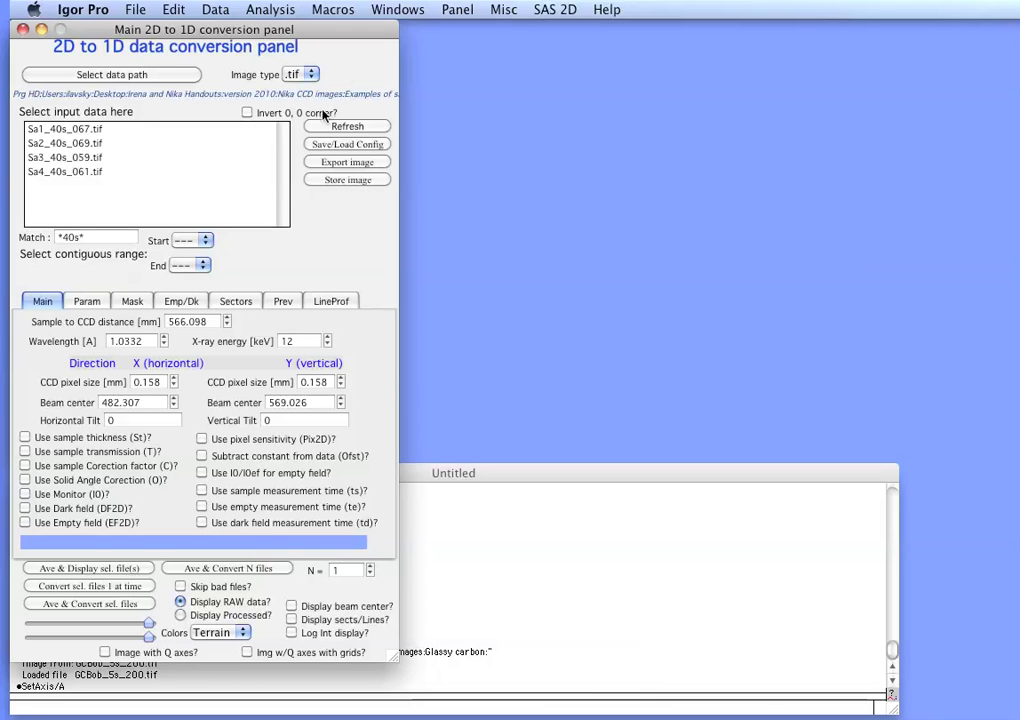
Set the main conversion panel's data path to the "Glassy carbon" folder inside "Nika CCD images".
left_click(128, 78)
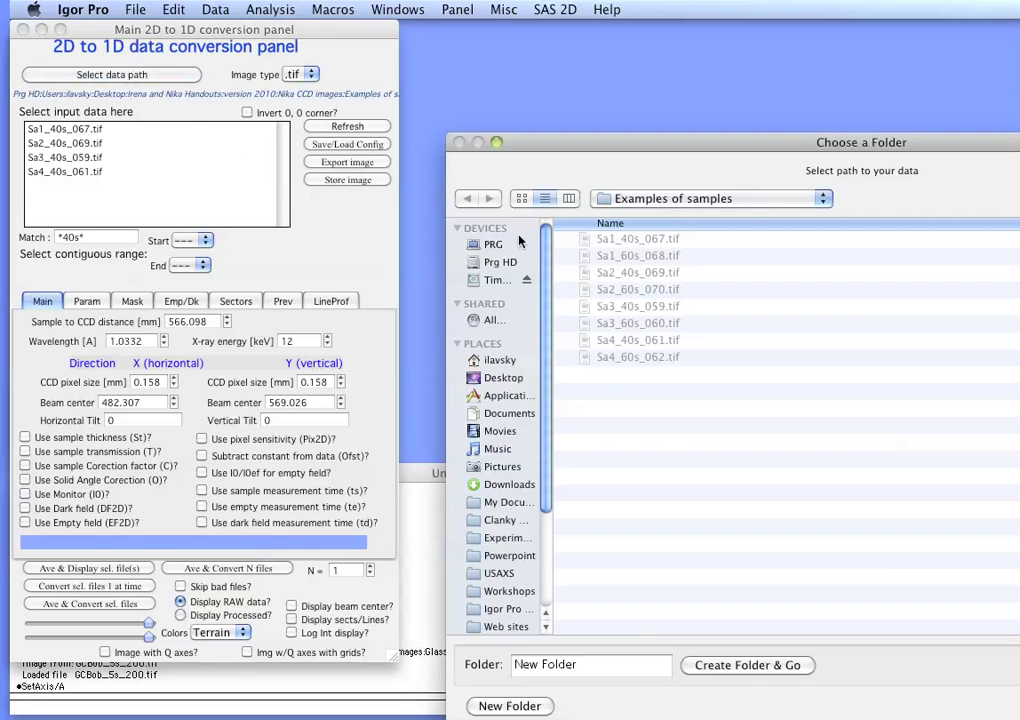
left_click(665, 203)
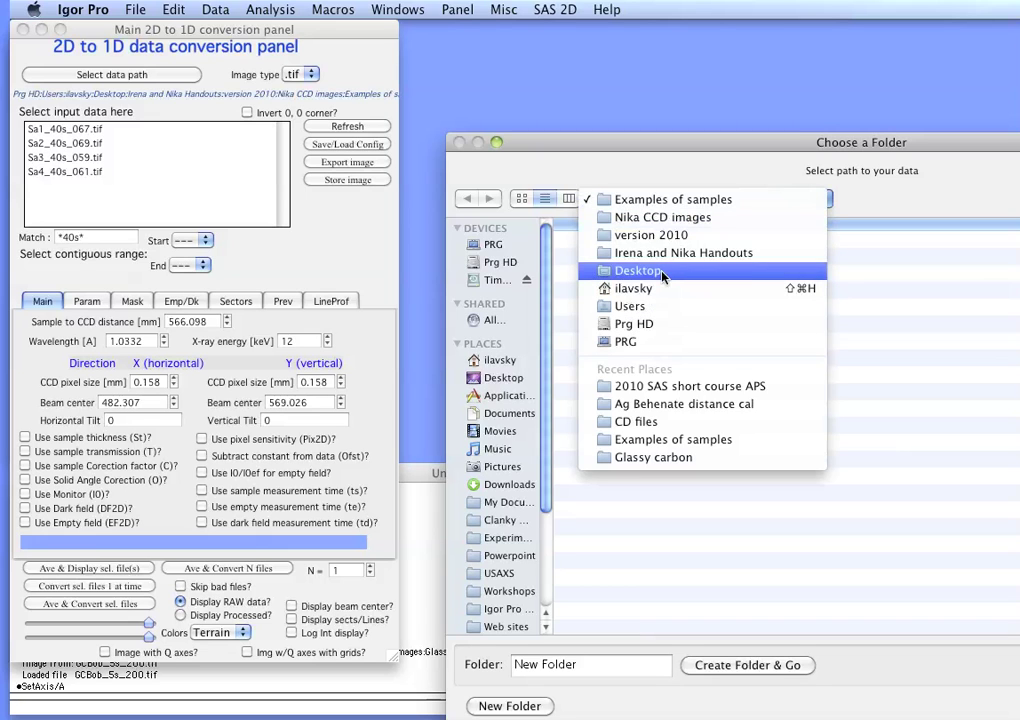
left_click(665, 220)
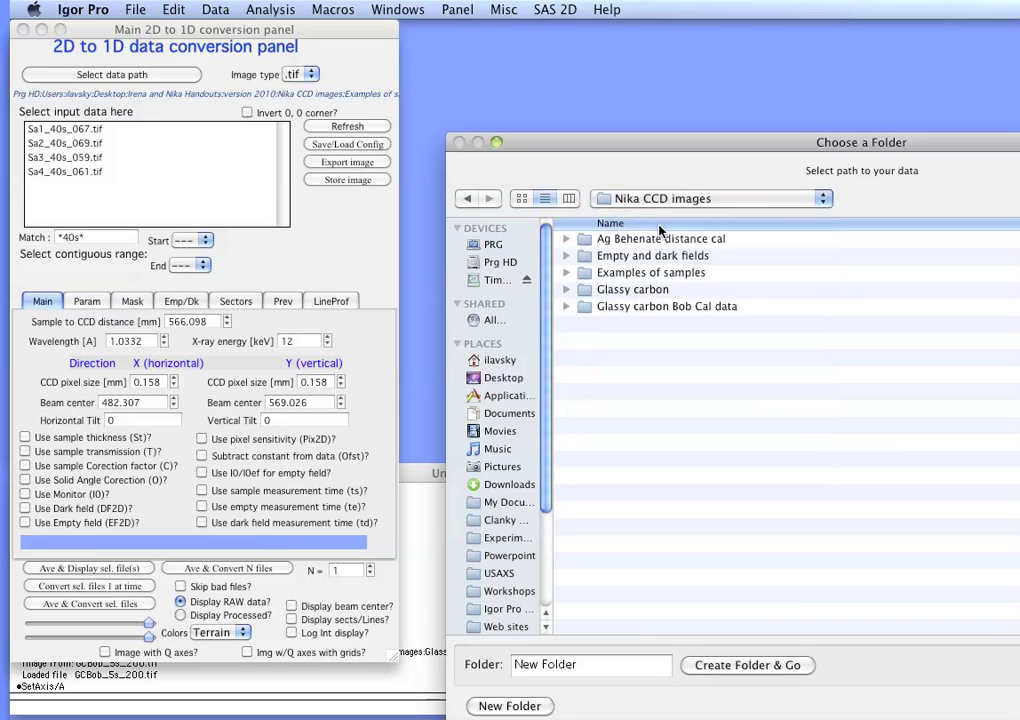
left_click(632, 292)
double_click(632, 292)
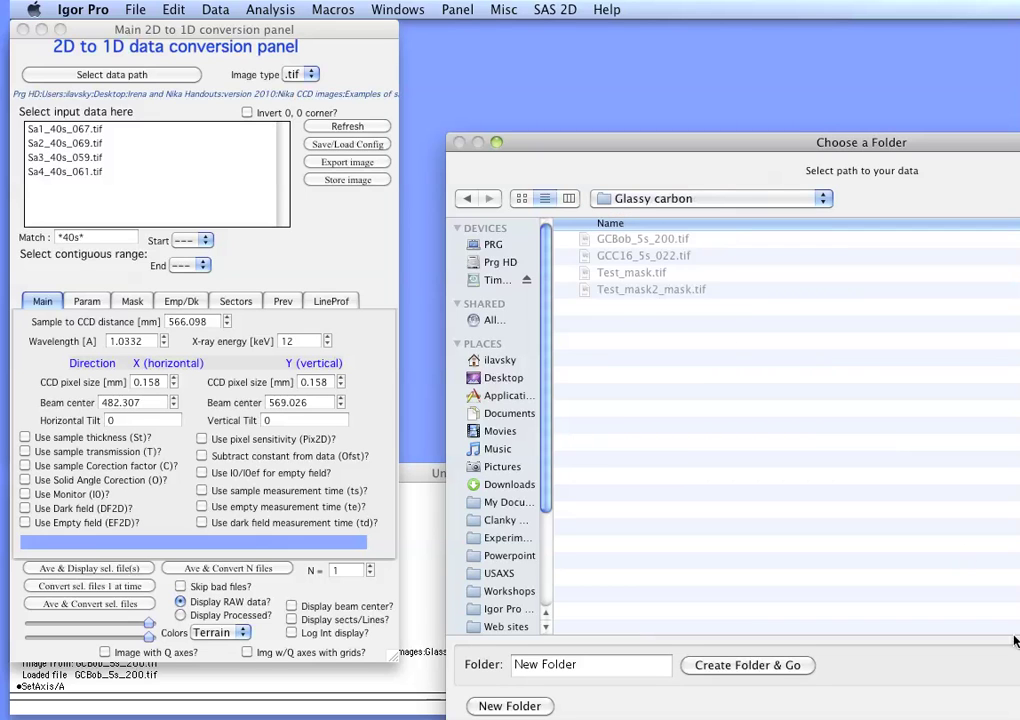
left_click(1015, 699)
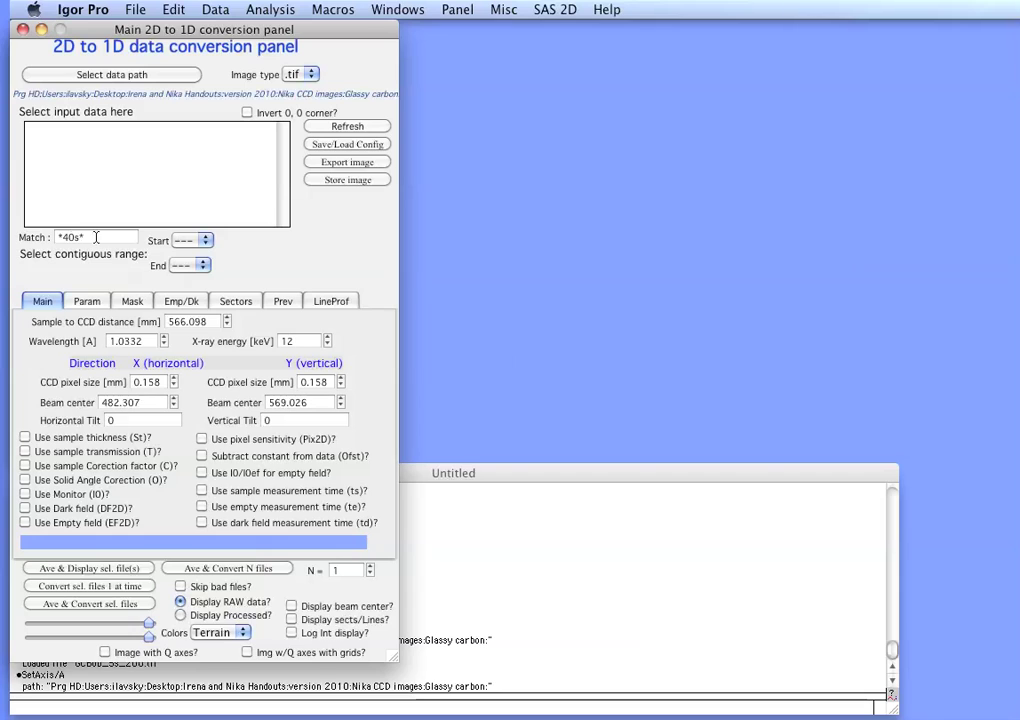
Clear the match filter so all files in the Glassy carbon folder are listed.
left_click(21, 237)
key("BackSpace")
key("Return")
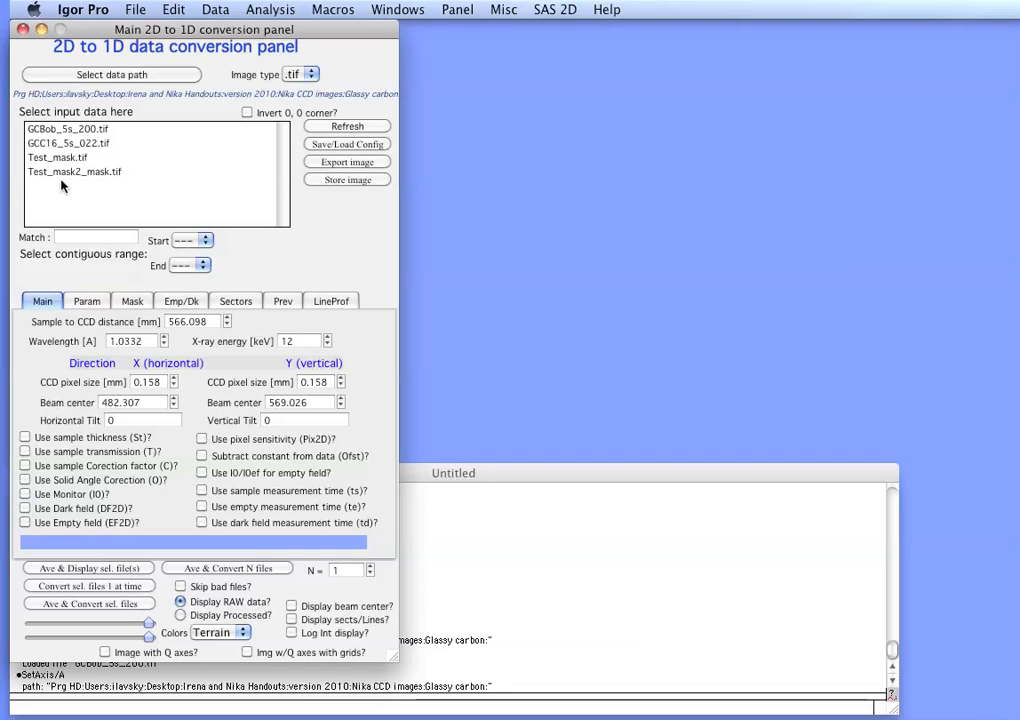
Enable the sample thickness, transmission, correction factor, dark field and empty field options and check the resulting calibration formula.
left_click(25, 438)
left_click(26, 452)
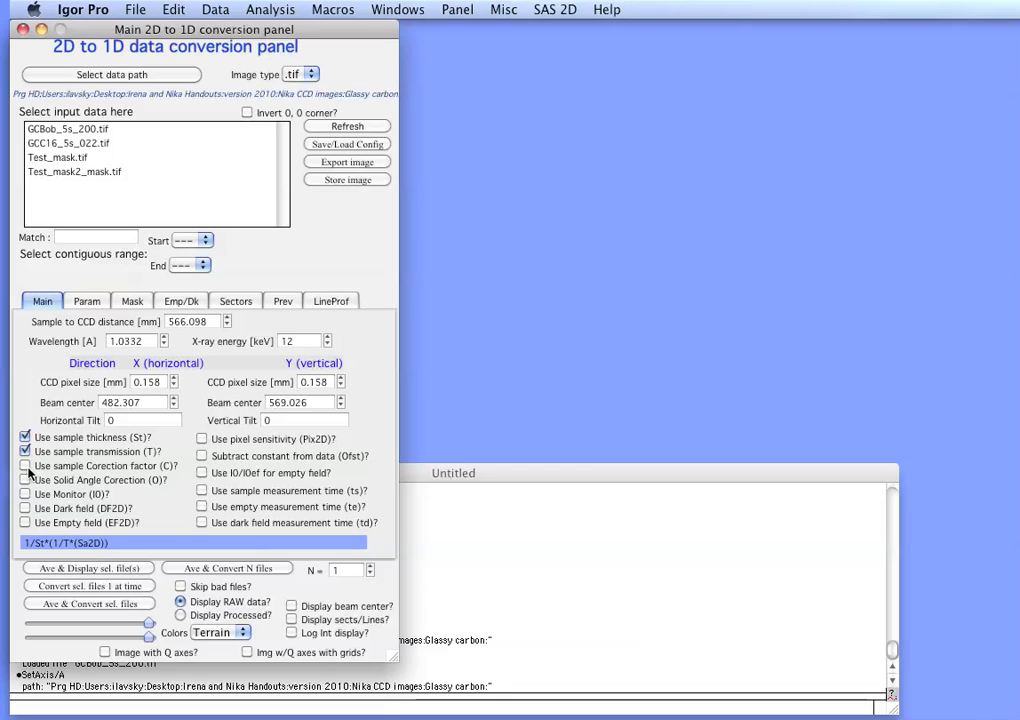
left_click(25, 466)
left_click(25, 509)
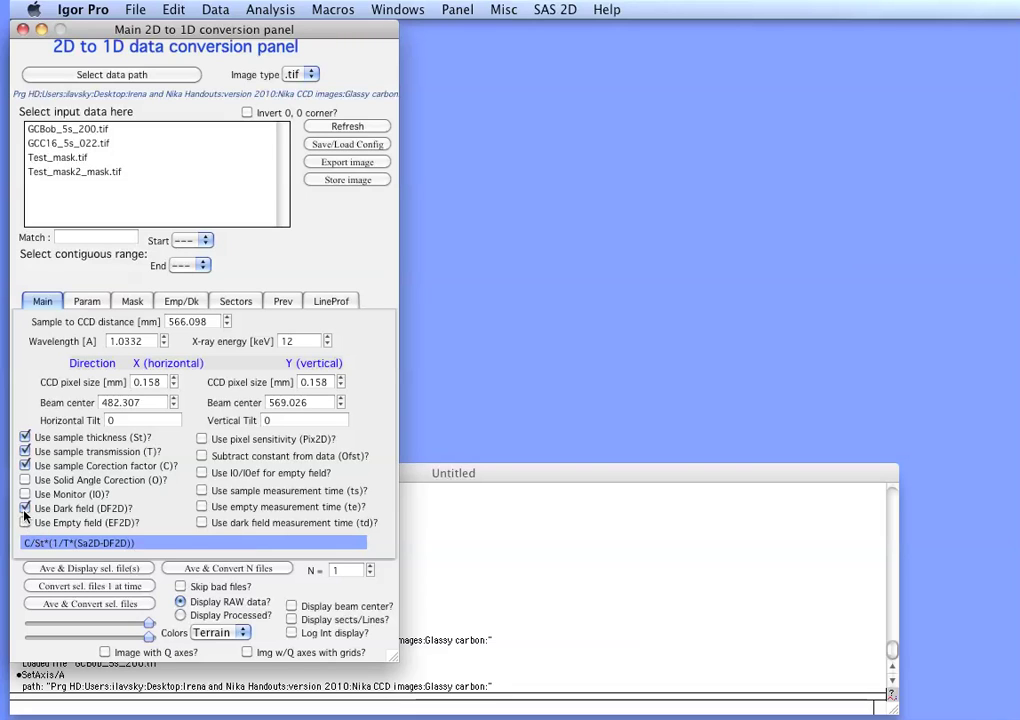
left_click(25, 522)
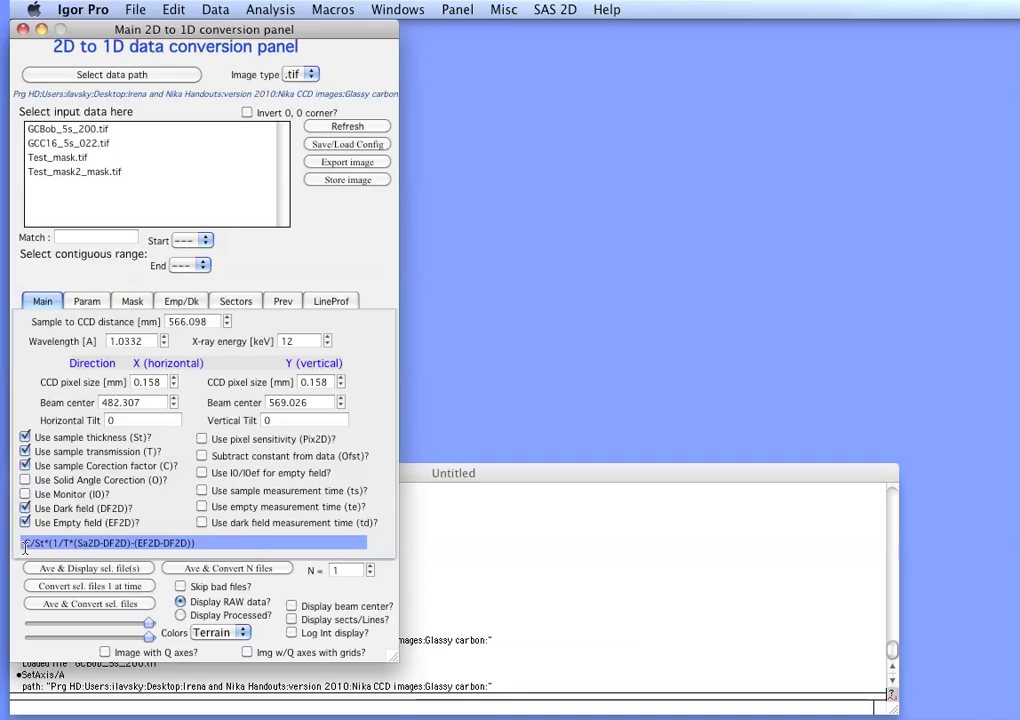
left_click(200, 545)
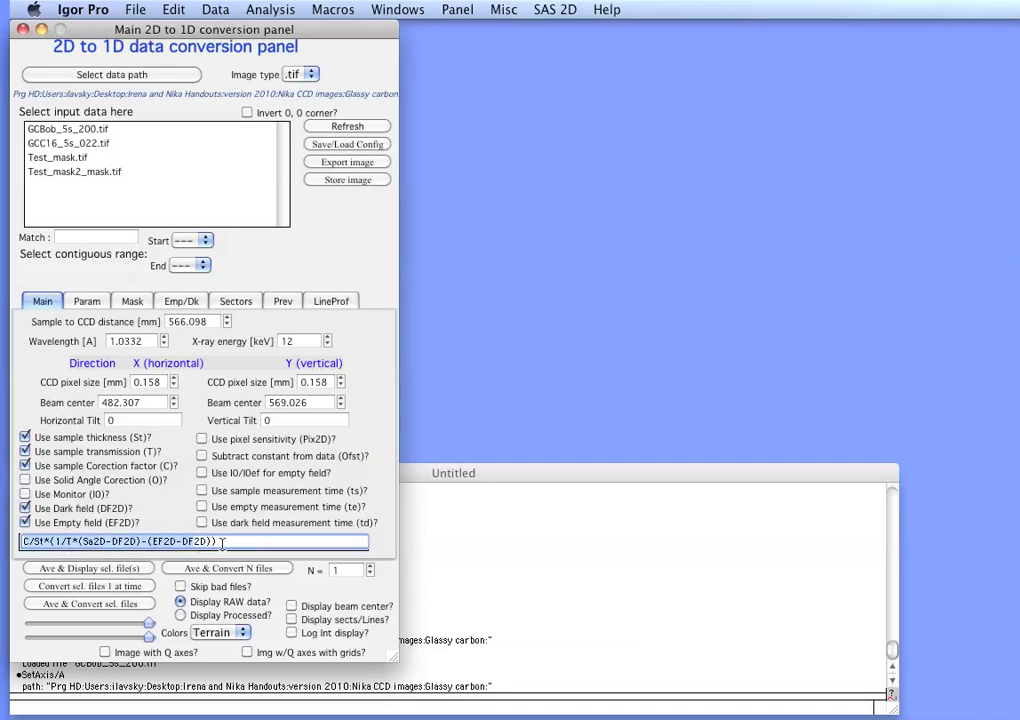
key("super+a")
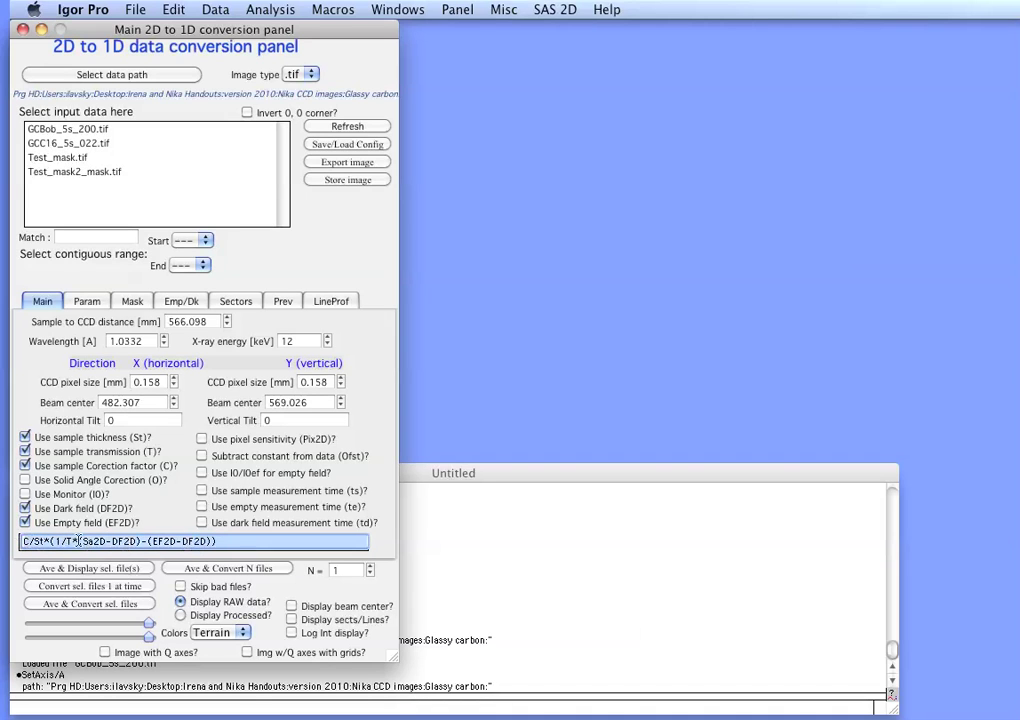
key("Return")
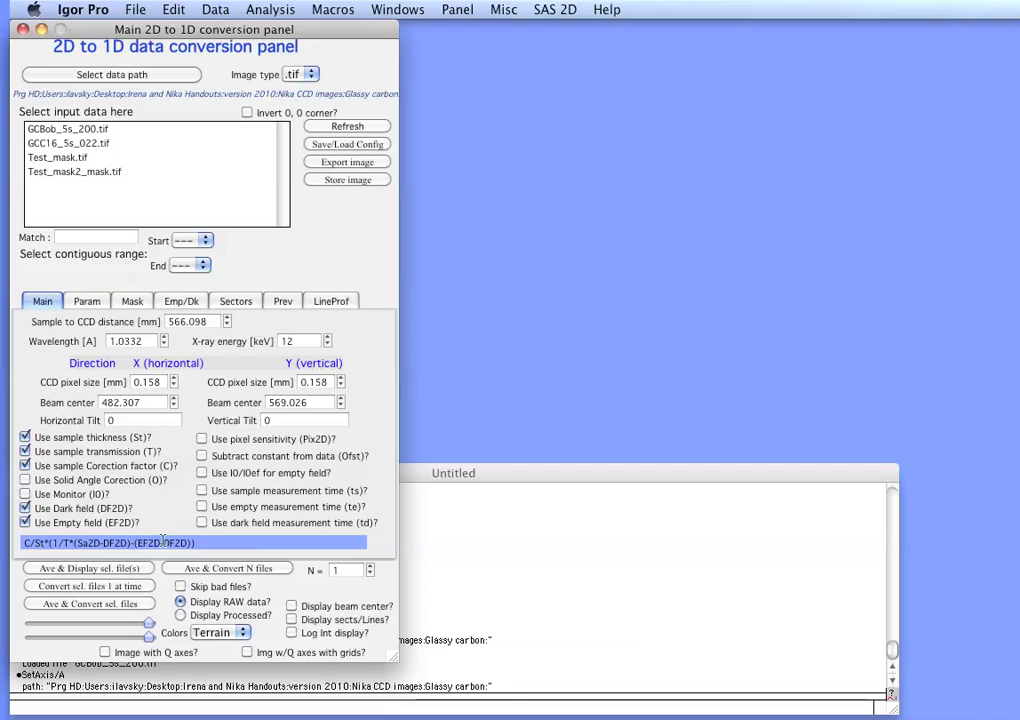
Enable the geometry correction and set the sample transmission to 0.818.
left_click(105, 305)
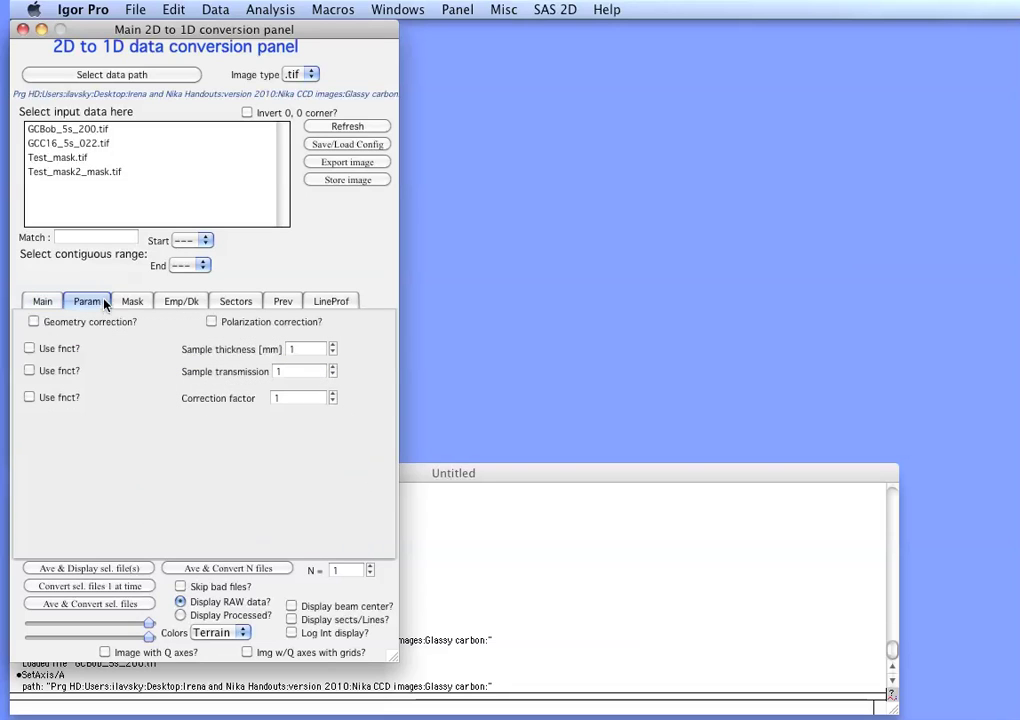
left_click(33, 322)
left_click(287, 373)
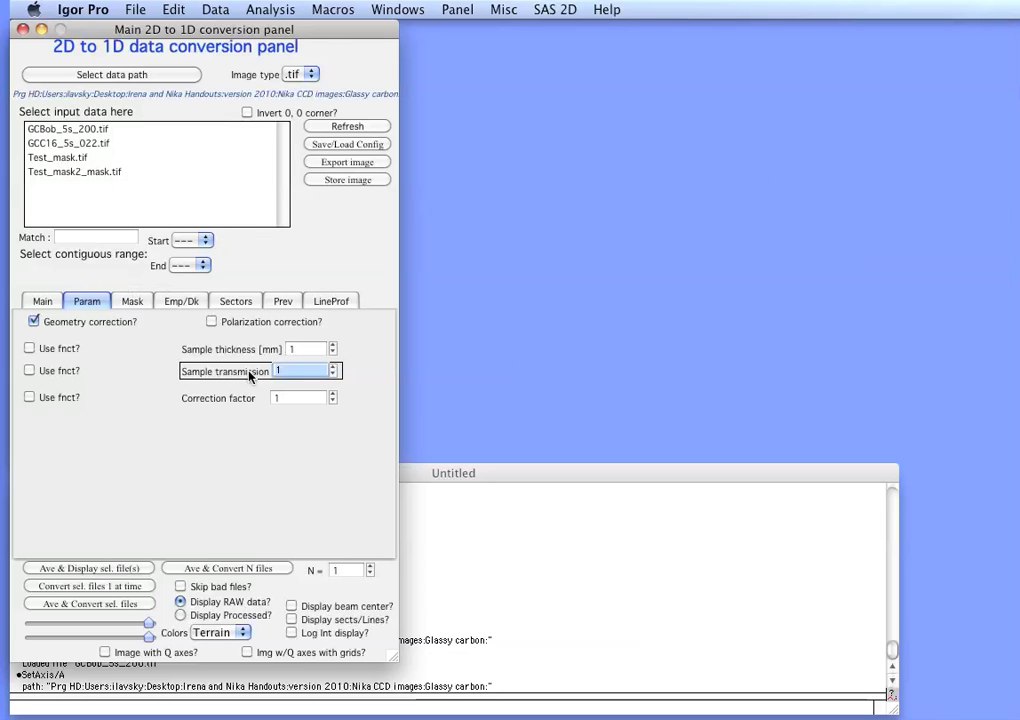
type("0.818")
key("Return")
left_click(295, 398)
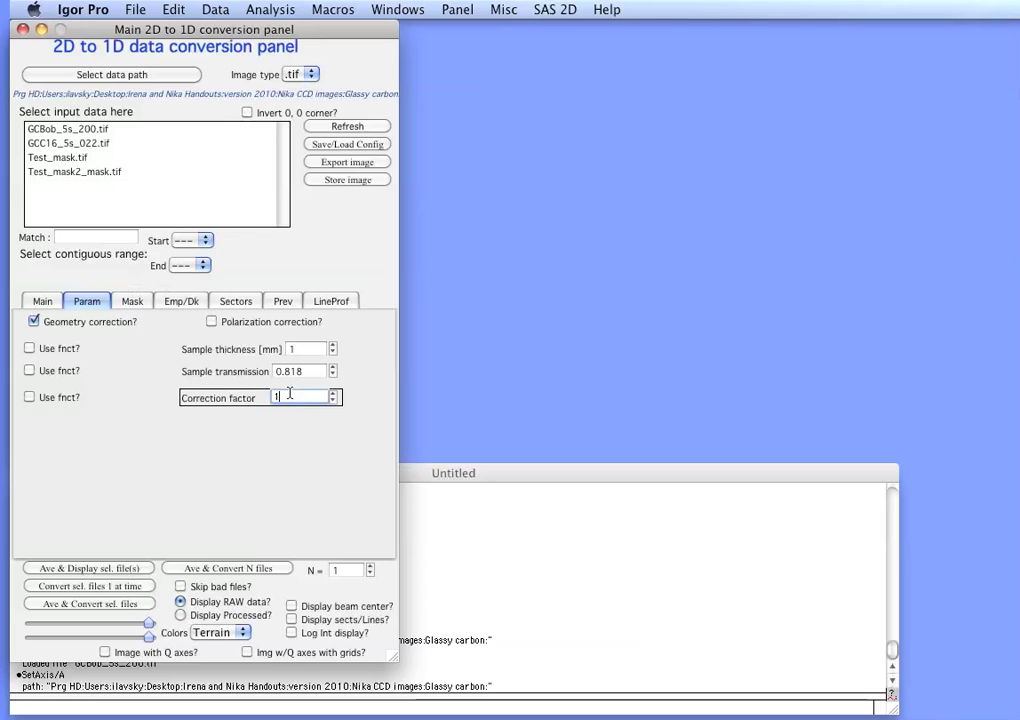
Turn on the use of the mask for the data reduction.
left_click(133, 302)
left_click(256, 328)
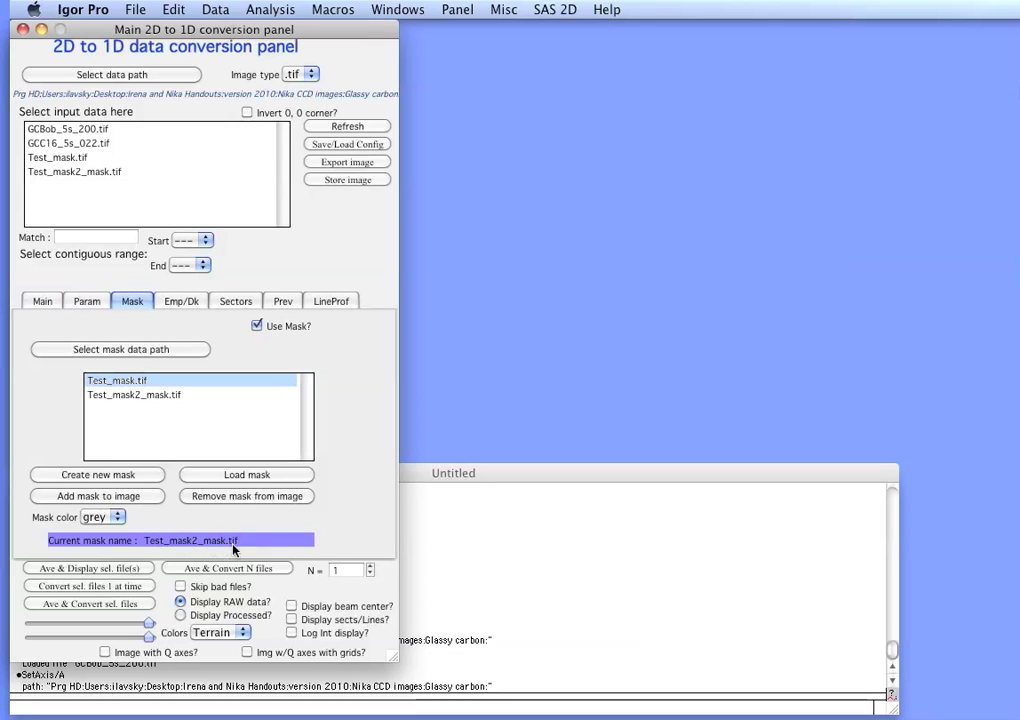
Set the path for empty and dark images to the "Empty and dark fields" folder inside "Nika CCD images".
left_click(181, 301)
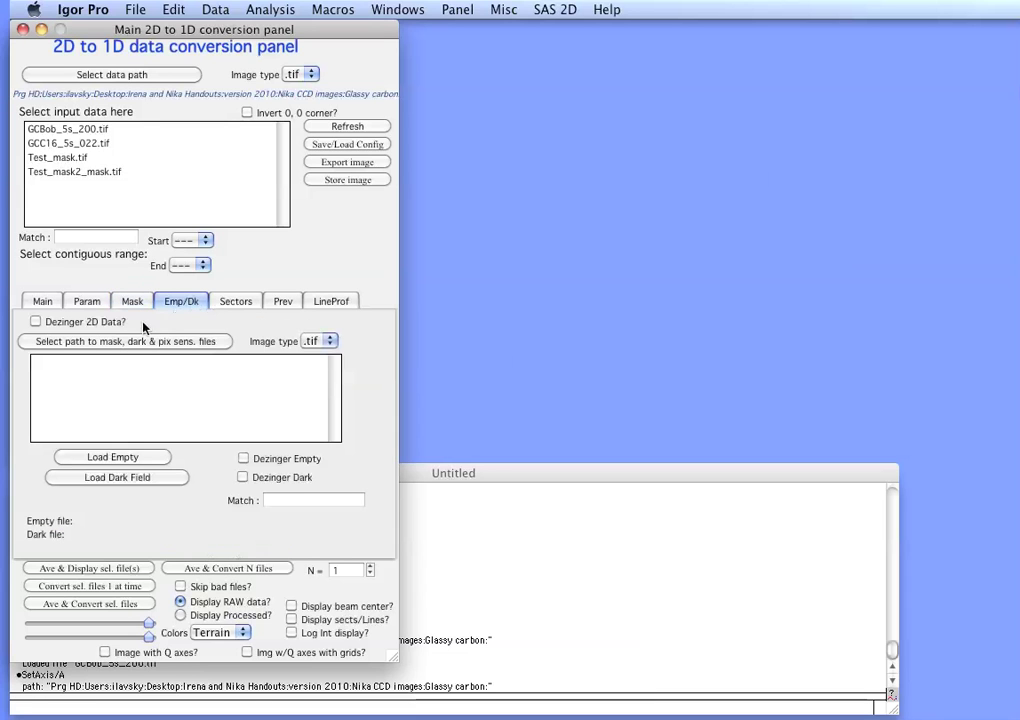
left_click(196, 343)
left_click(690, 199)
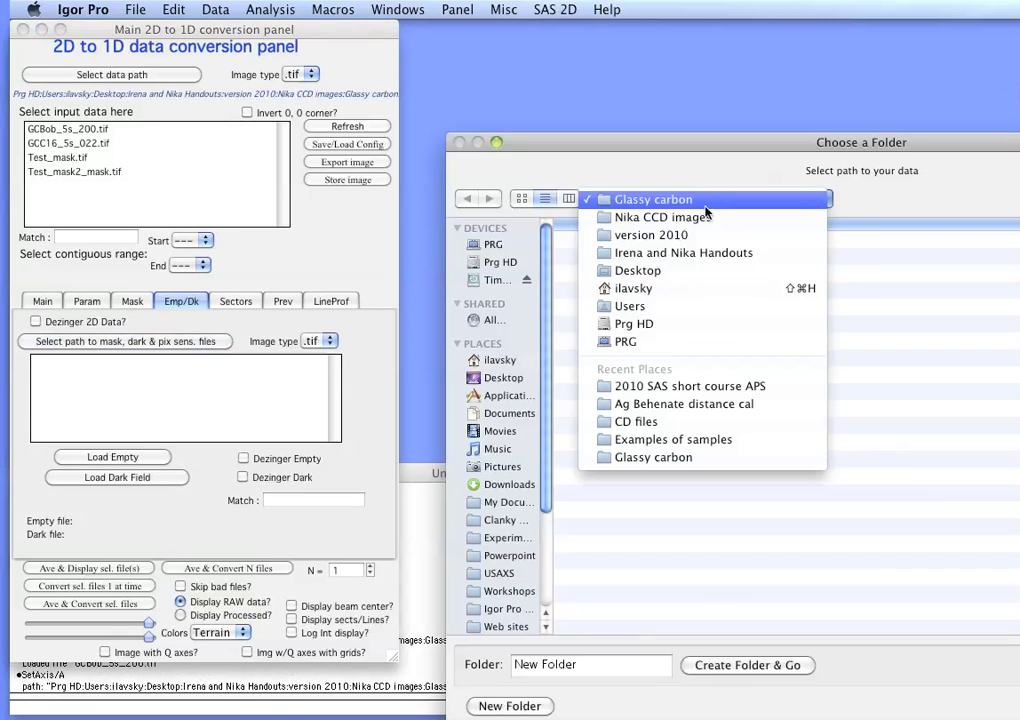
left_click(693, 218)
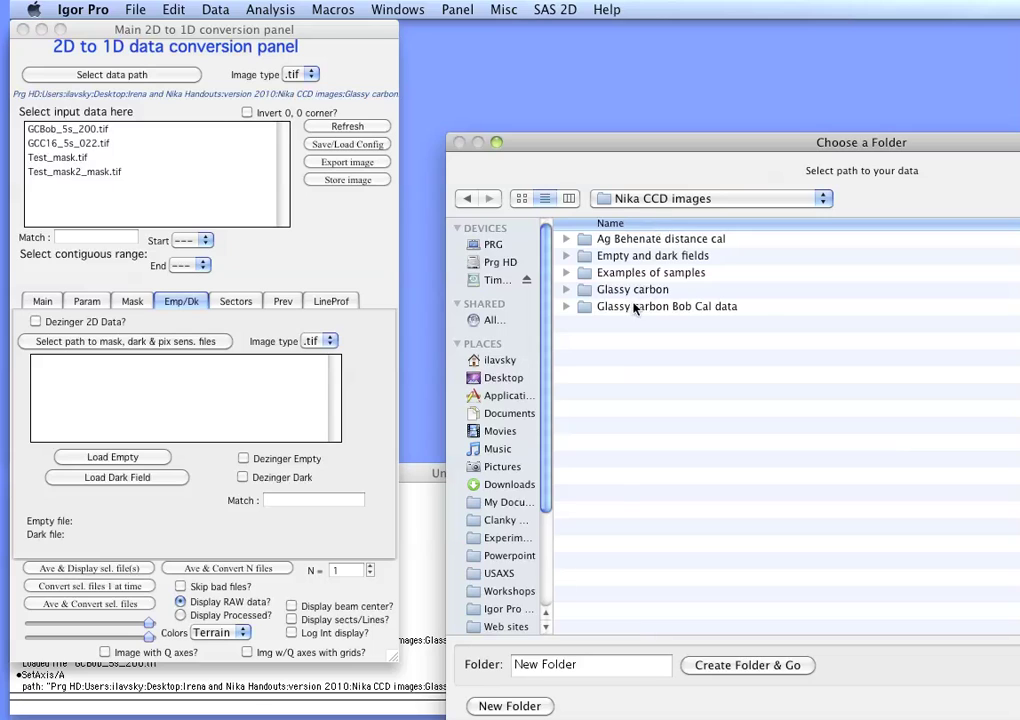
double_click(647, 256)
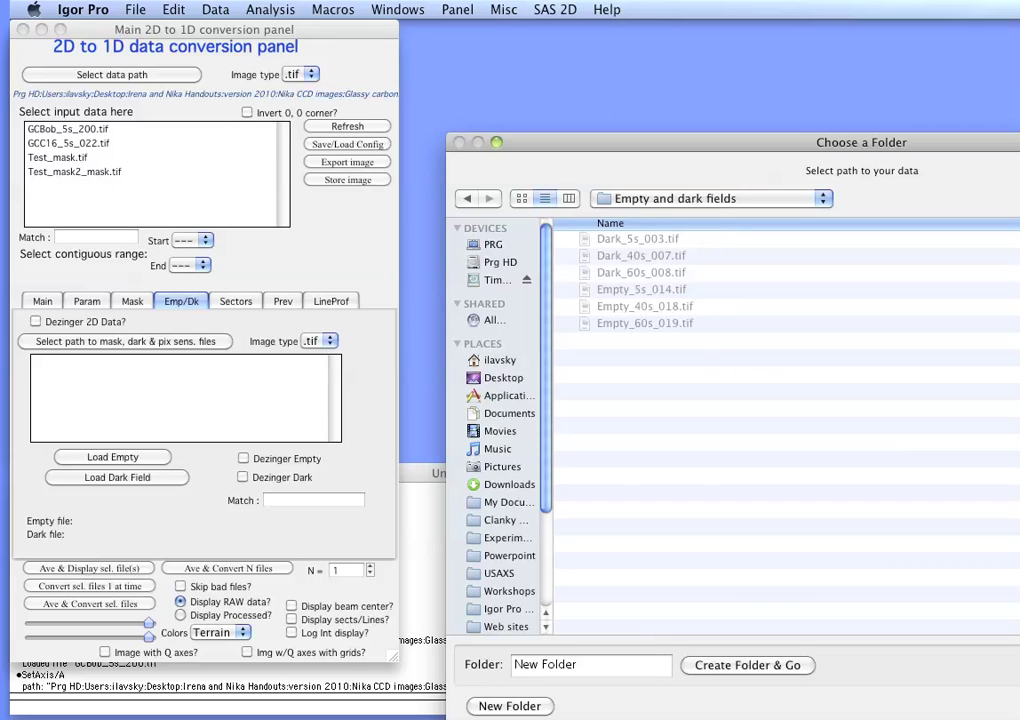
key("Return")
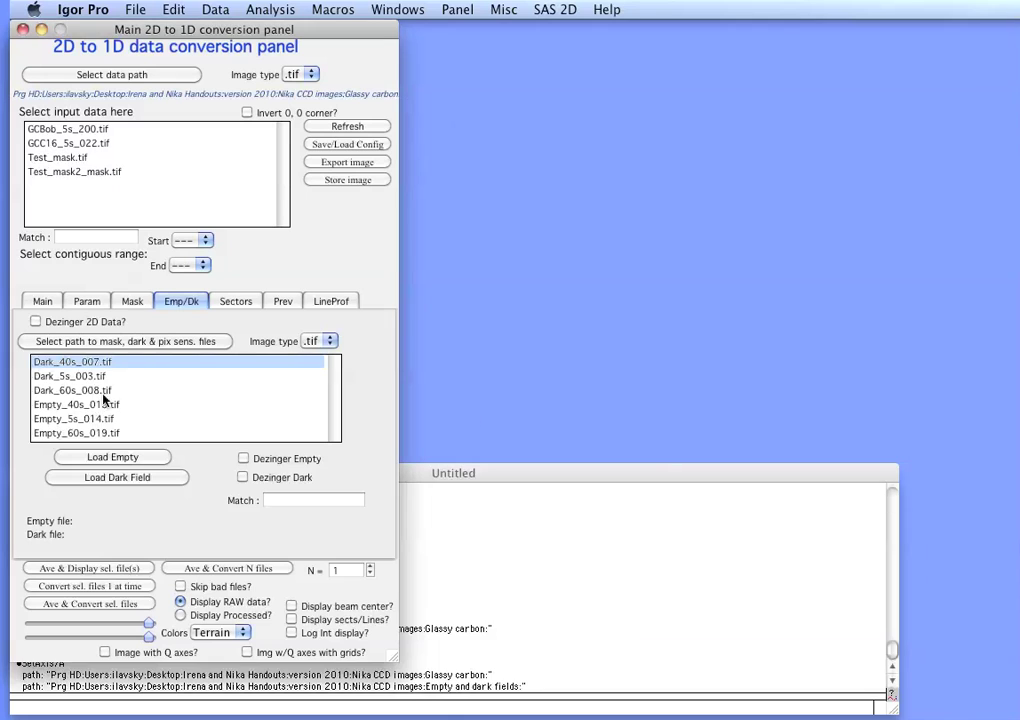
Load Dark_5s_003.tif as the dark field, check its image, and close the image window.
left_click(68, 376)
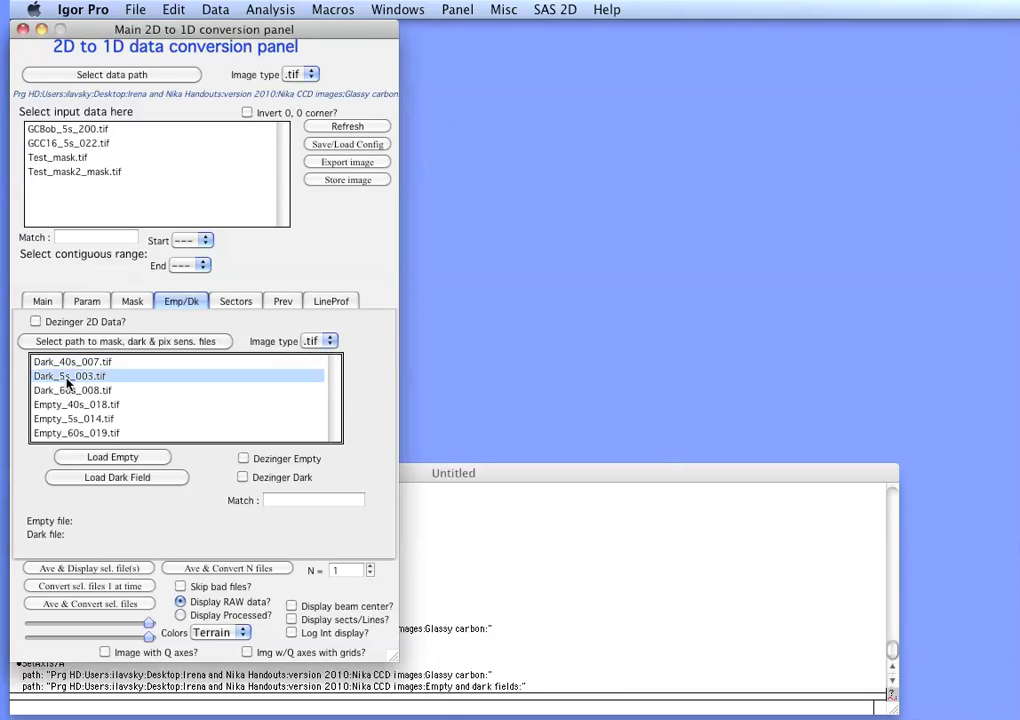
left_click(97, 482)
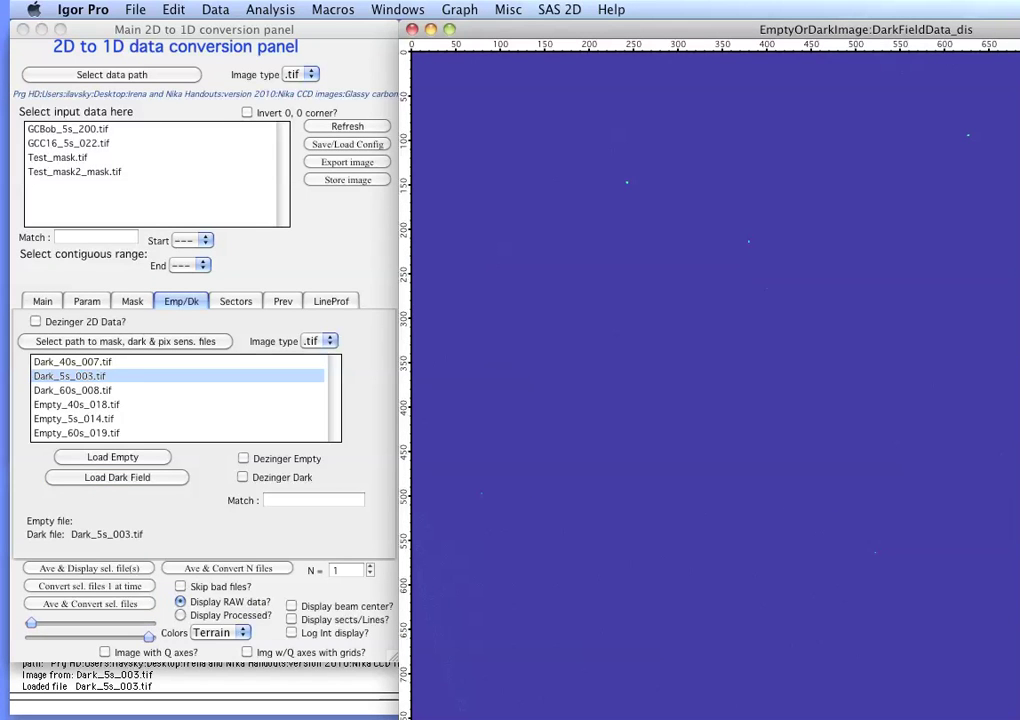
left_click_drag(1015, 714, 987, 689)
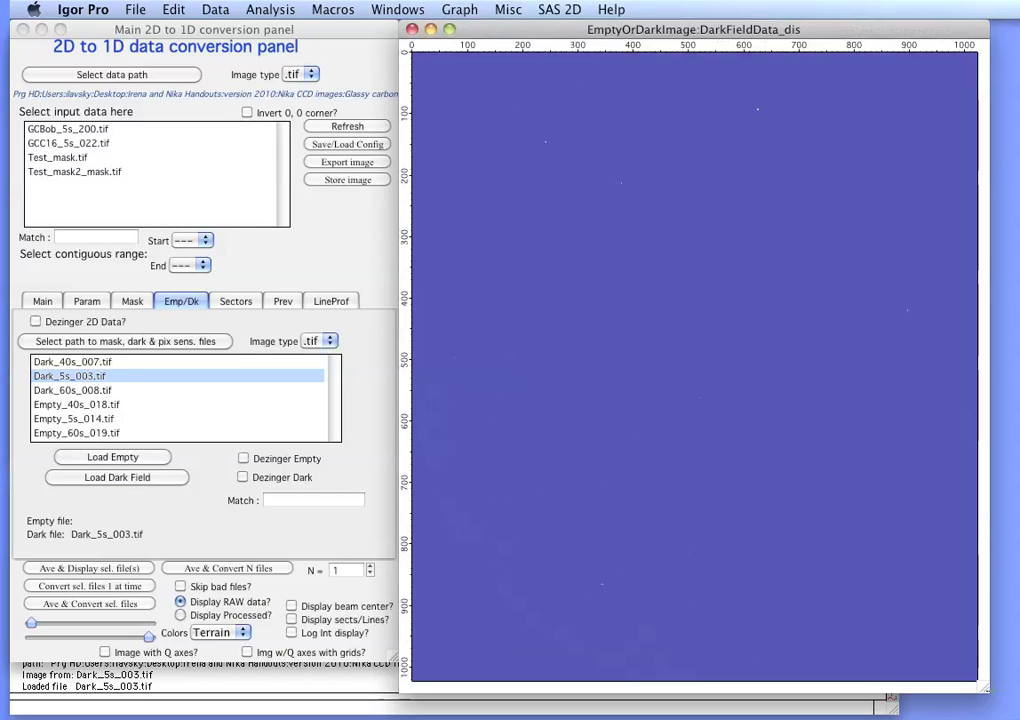
left_click(412, 30)
Load Empty_5s_014.tif as the empty field, check its image, and close the image window.
left_click(68, 420)
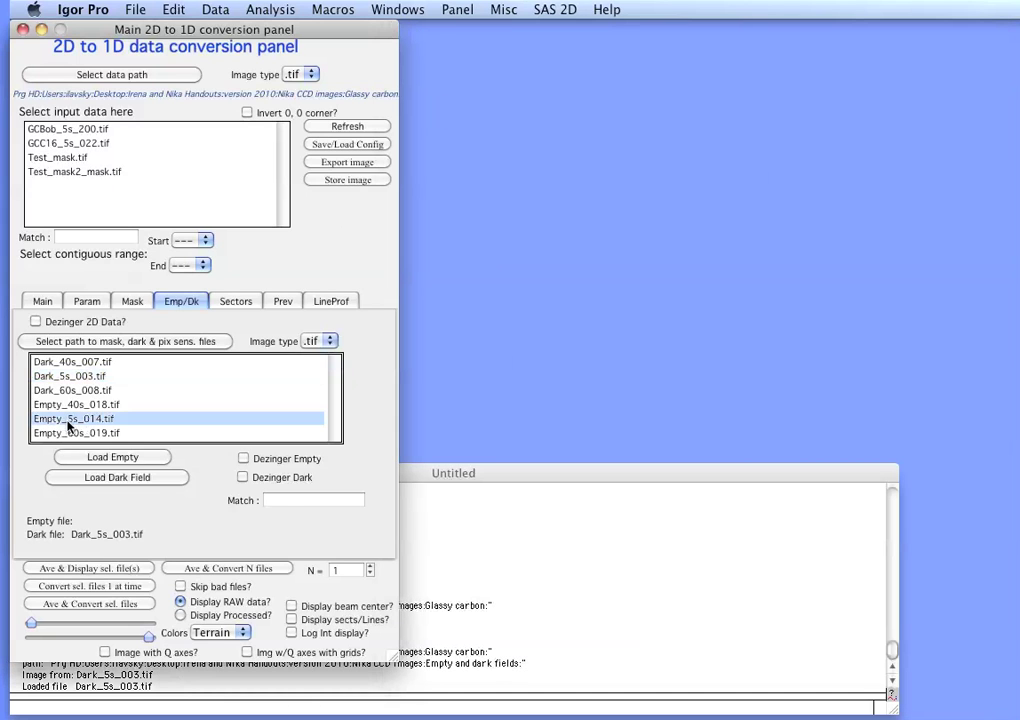
left_click(118, 458)
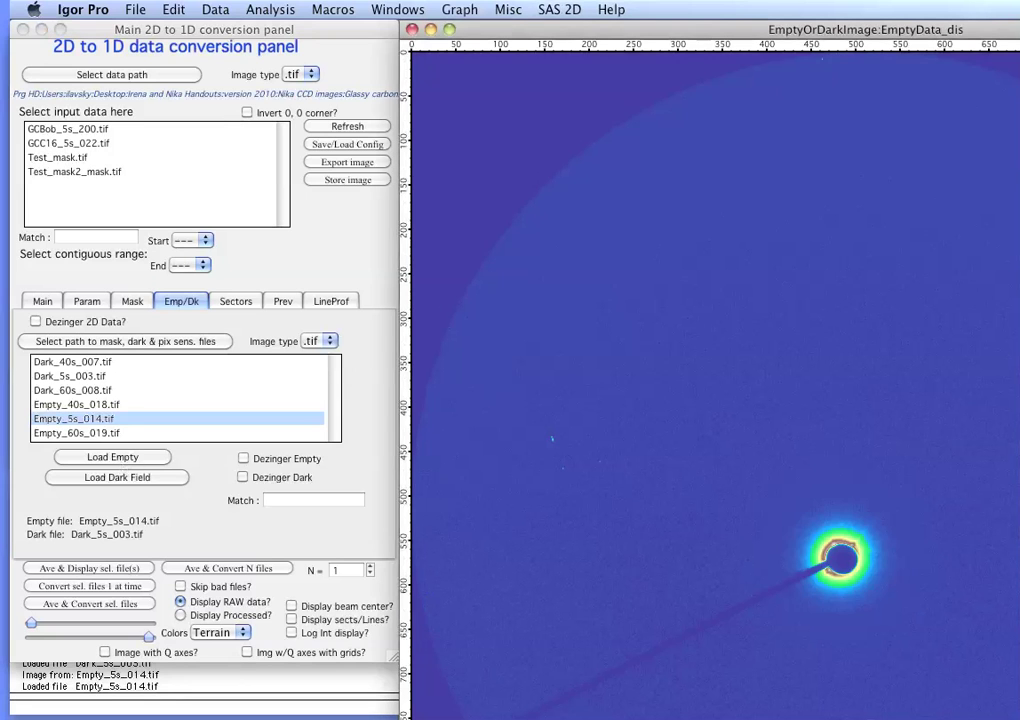
left_click_drag(1015, 715, 965, 631)
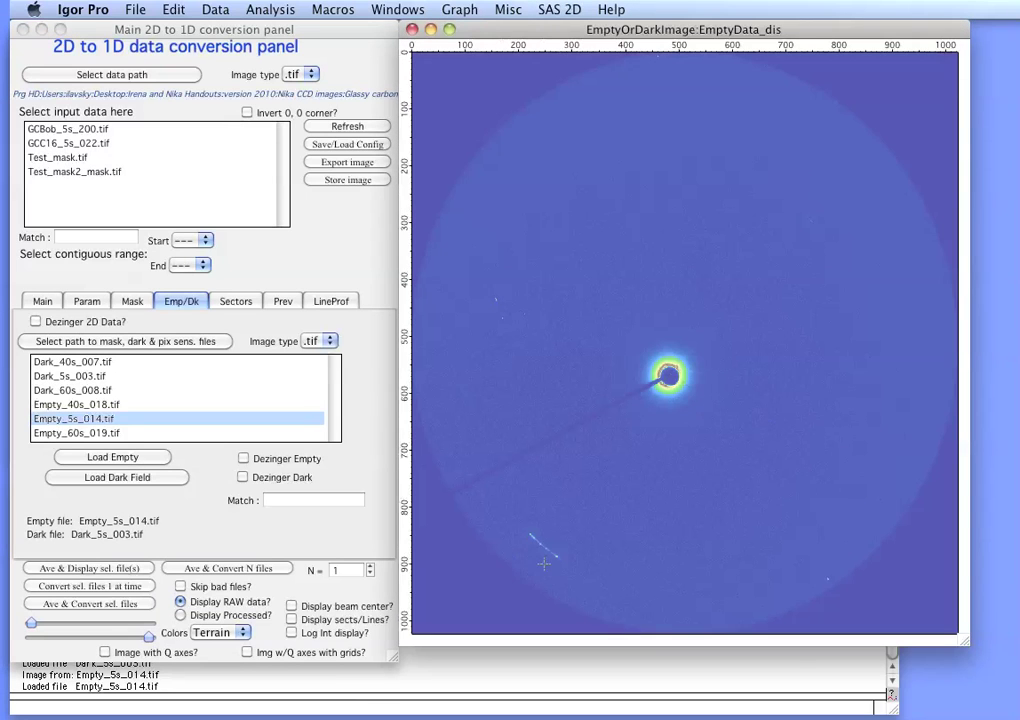
left_click(413, 29)
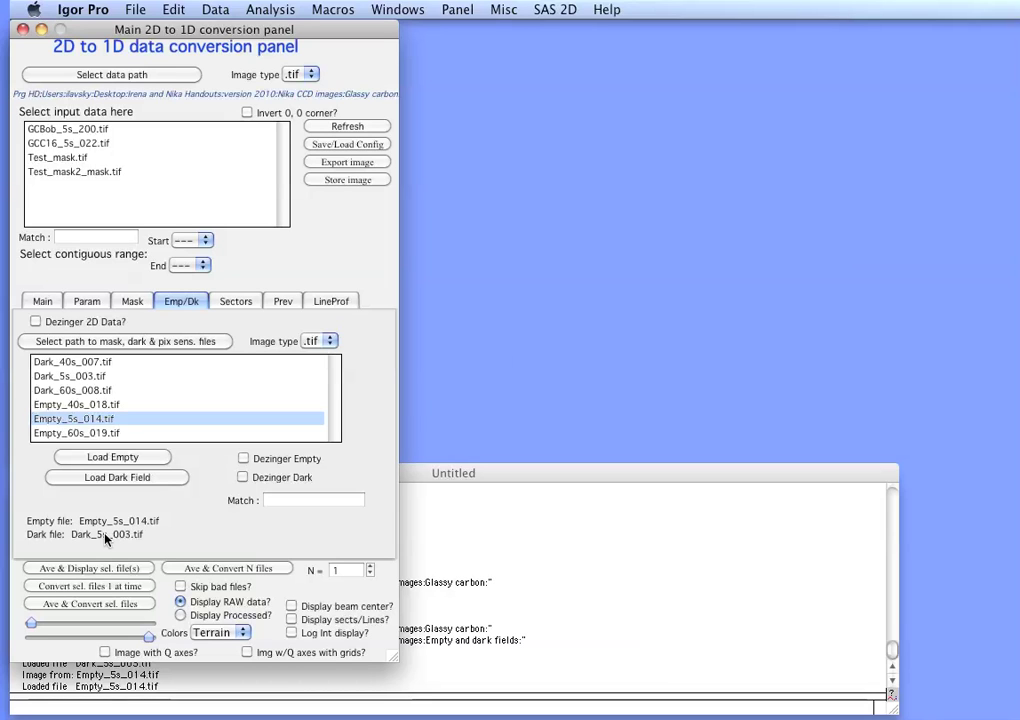
left_click(42, 302)
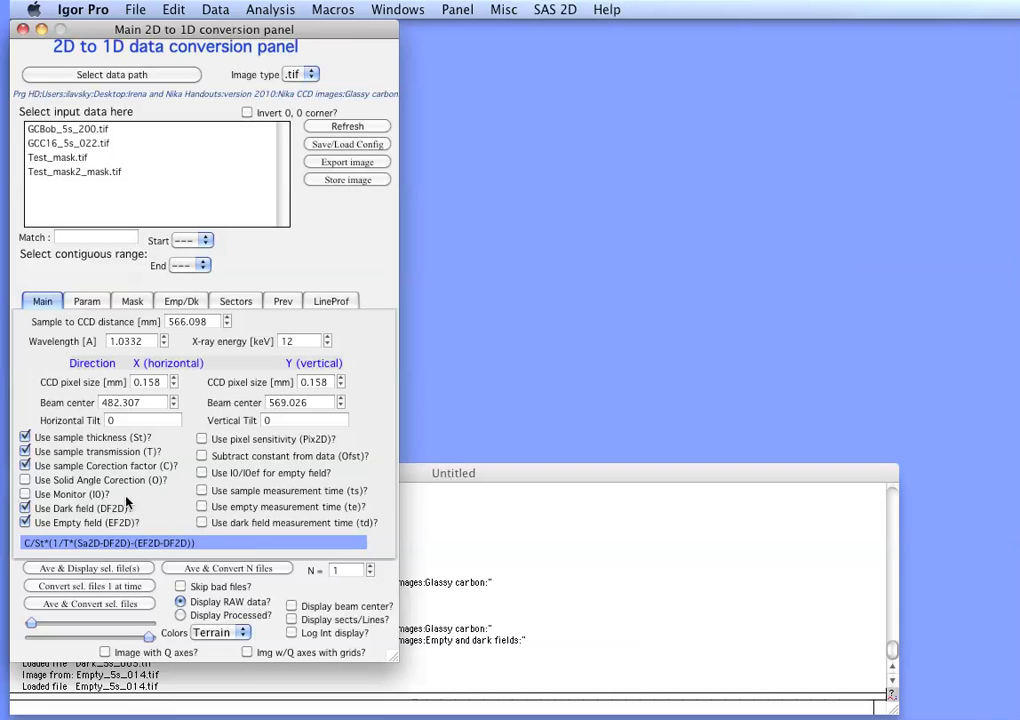
left_click(187, 304)
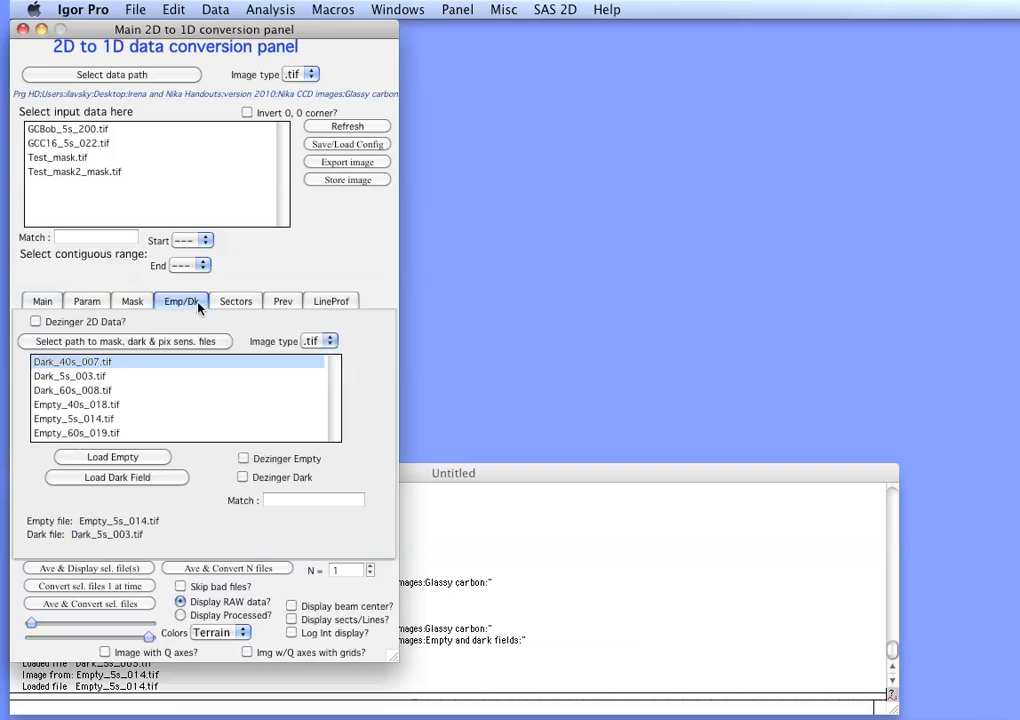
Enable the sector processing in Q space with log binning and a circular average, using 250 points.
left_click(230, 303)
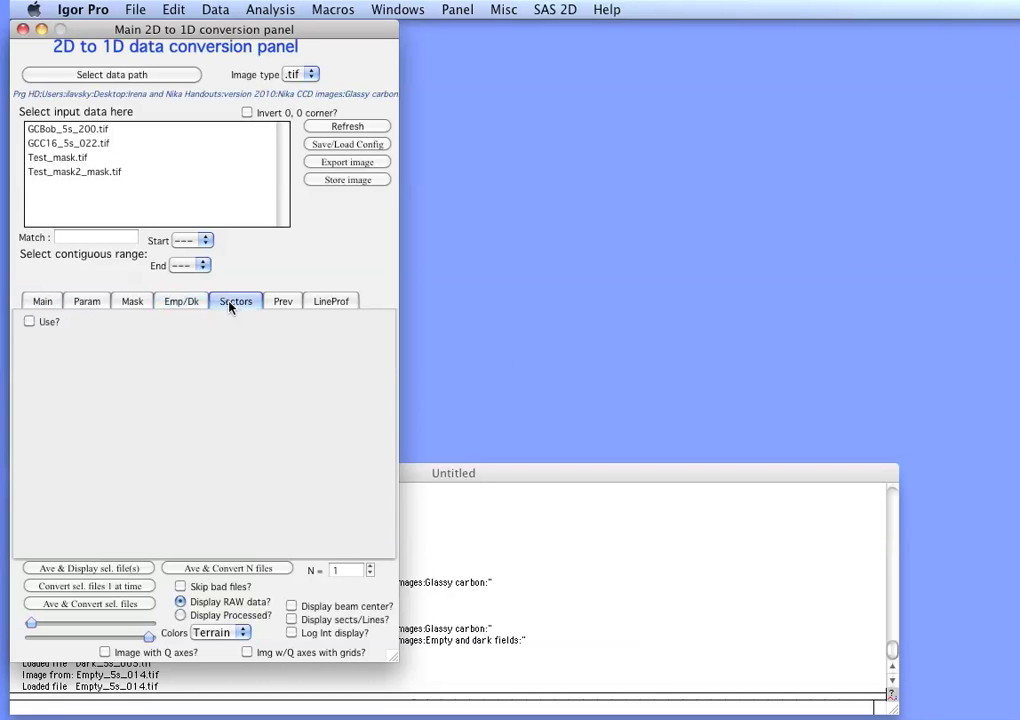
left_click(29, 321)
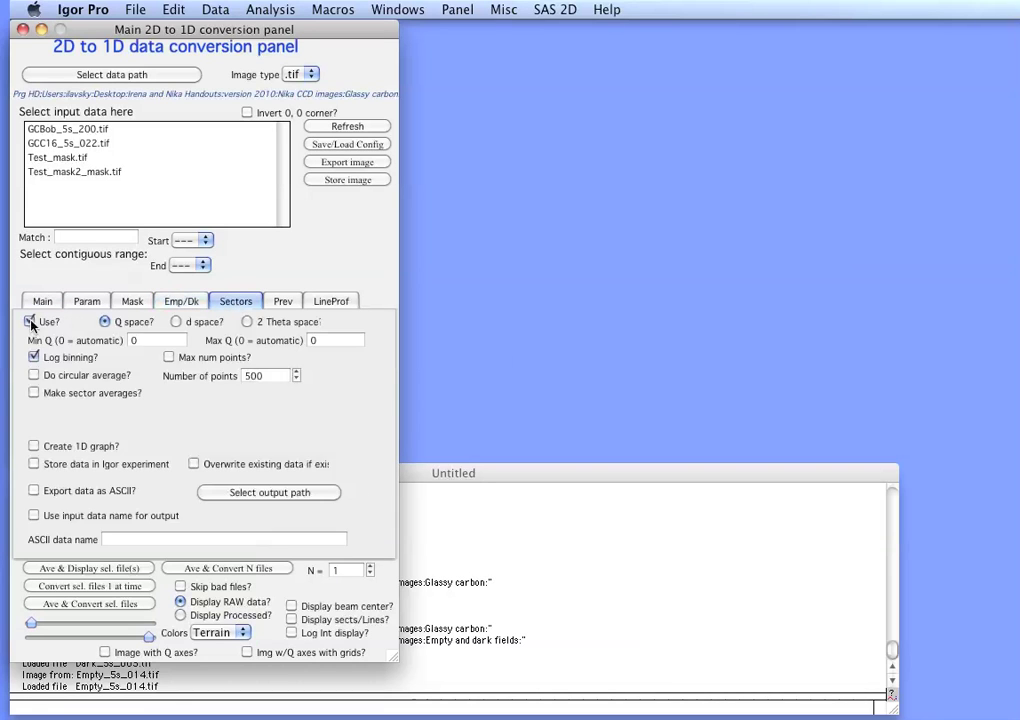
left_click(35, 357)
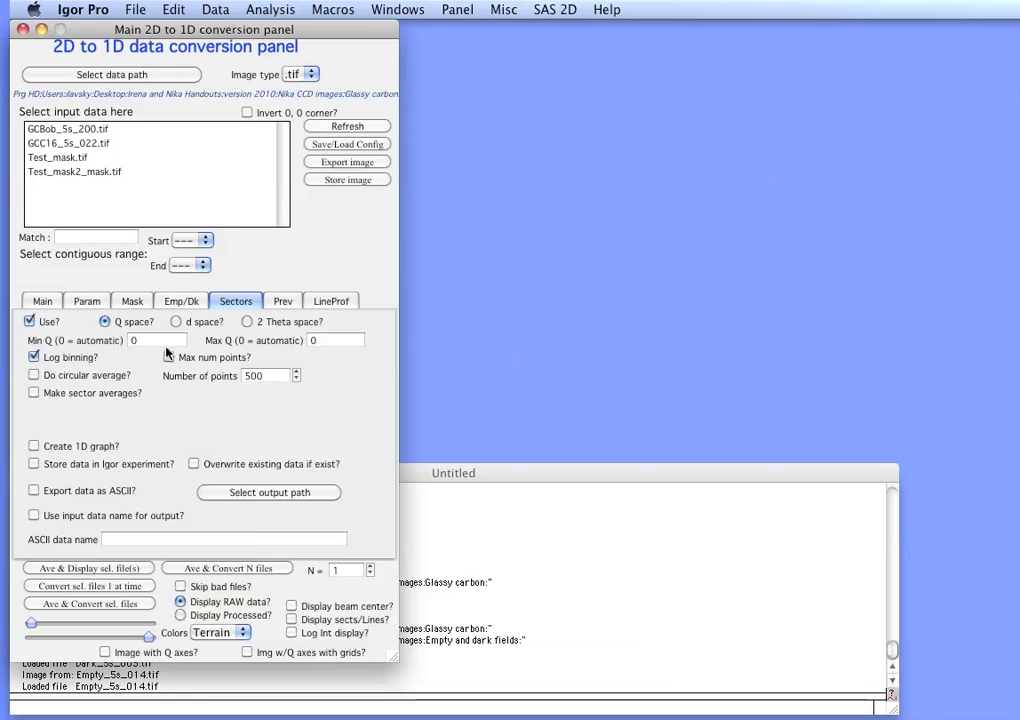
left_click(34, 375)
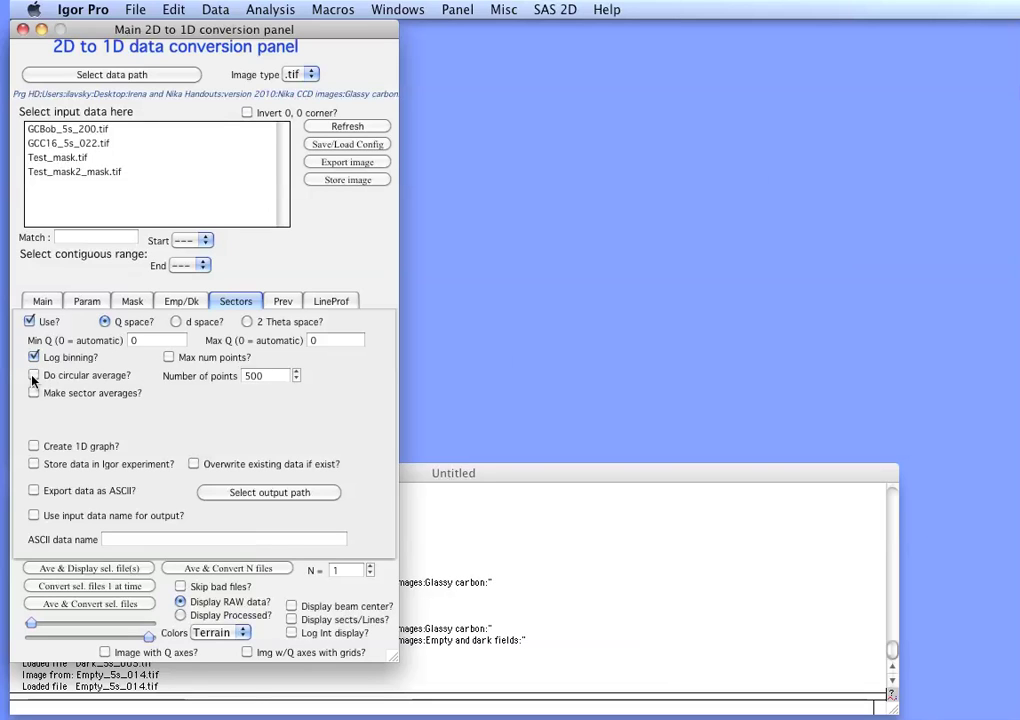
left_click(228, 381)
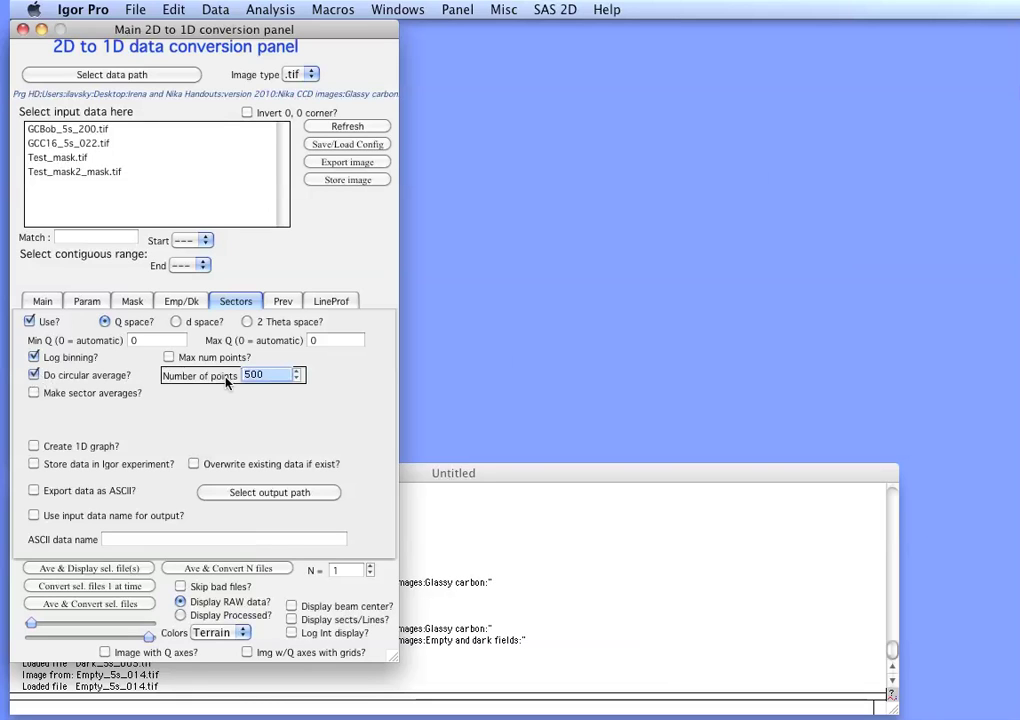
type("250")
key("Return")
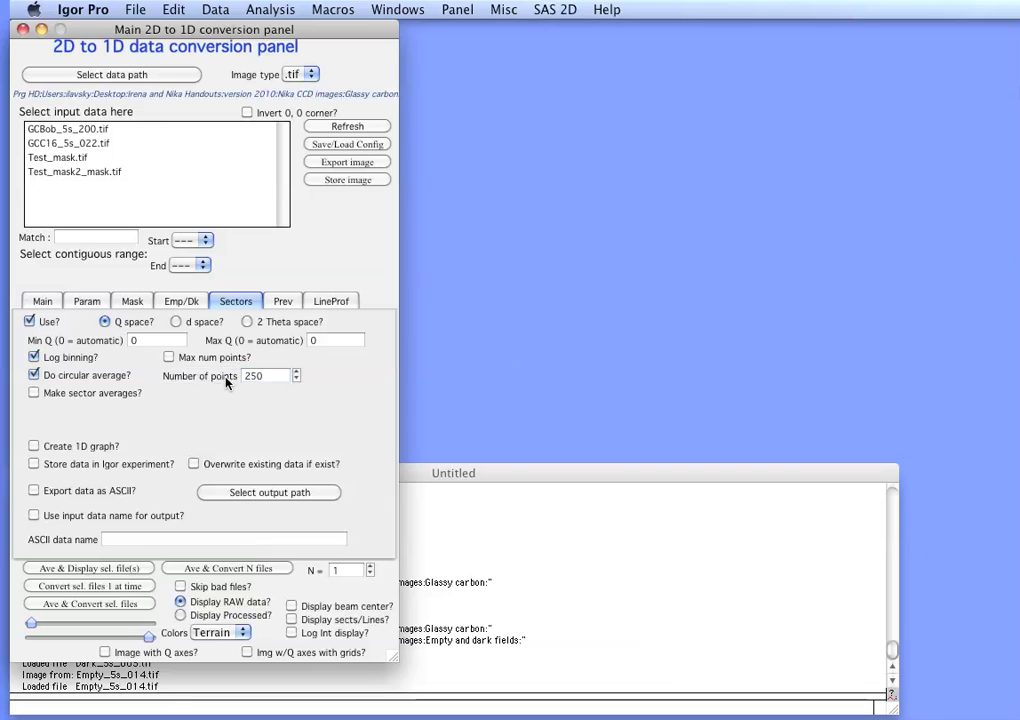
Set the output to create a 1D graph, store data in the Igor experiment, and use the input data name.
left_click(34, 446)
left_click(34, 464)
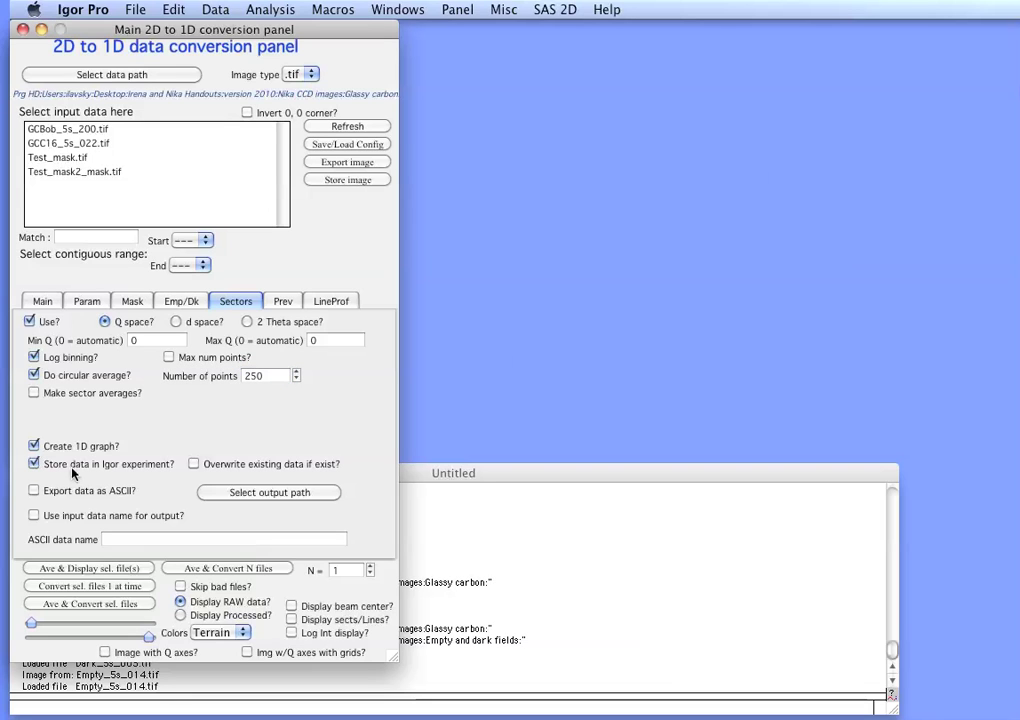
left_click(34, 516)
Convert GCBob_5s_200.tif to 1D data and arrange the CCD image and lineout plot windows so both can be viewed.
left_click(96, 131)
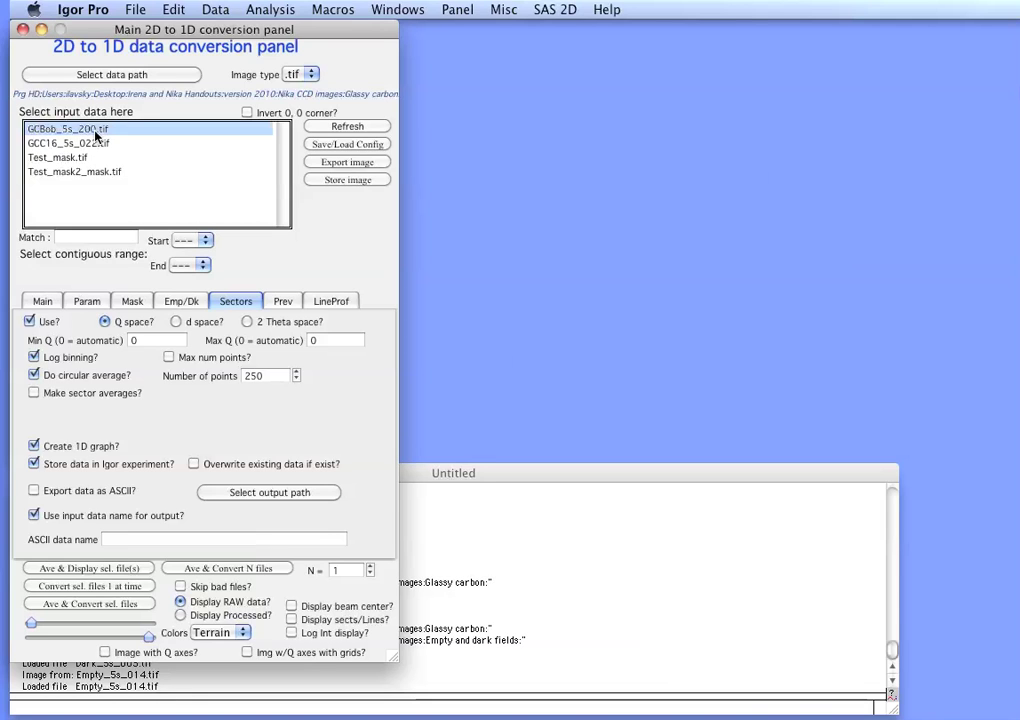
left_click(80, 591)
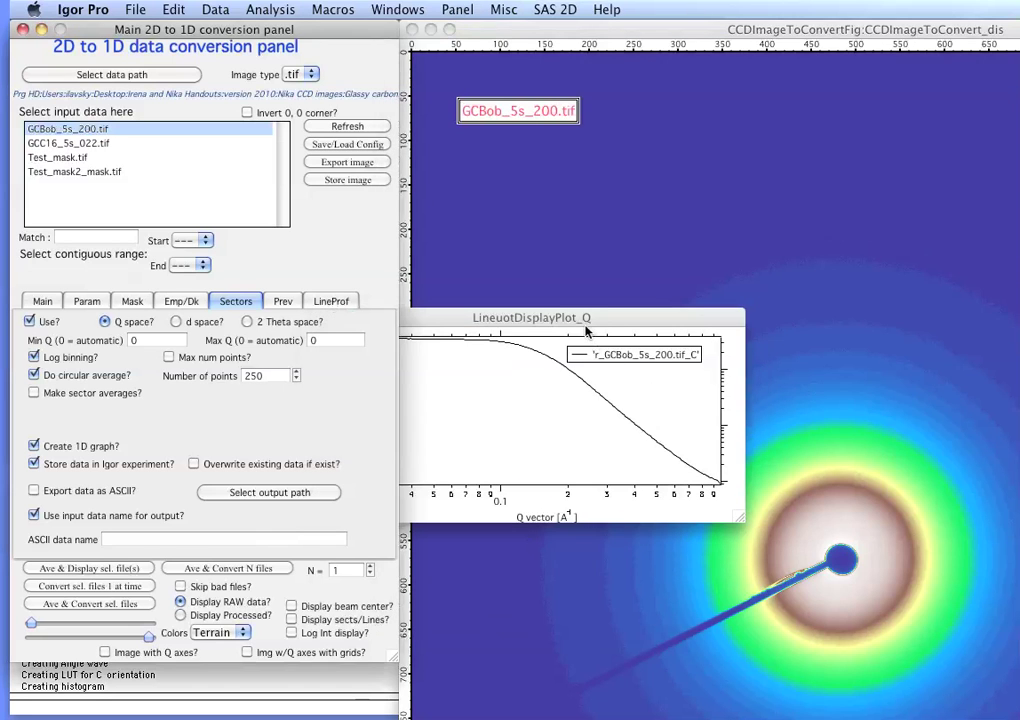
left_click_drag(588, 332, 322, 457)
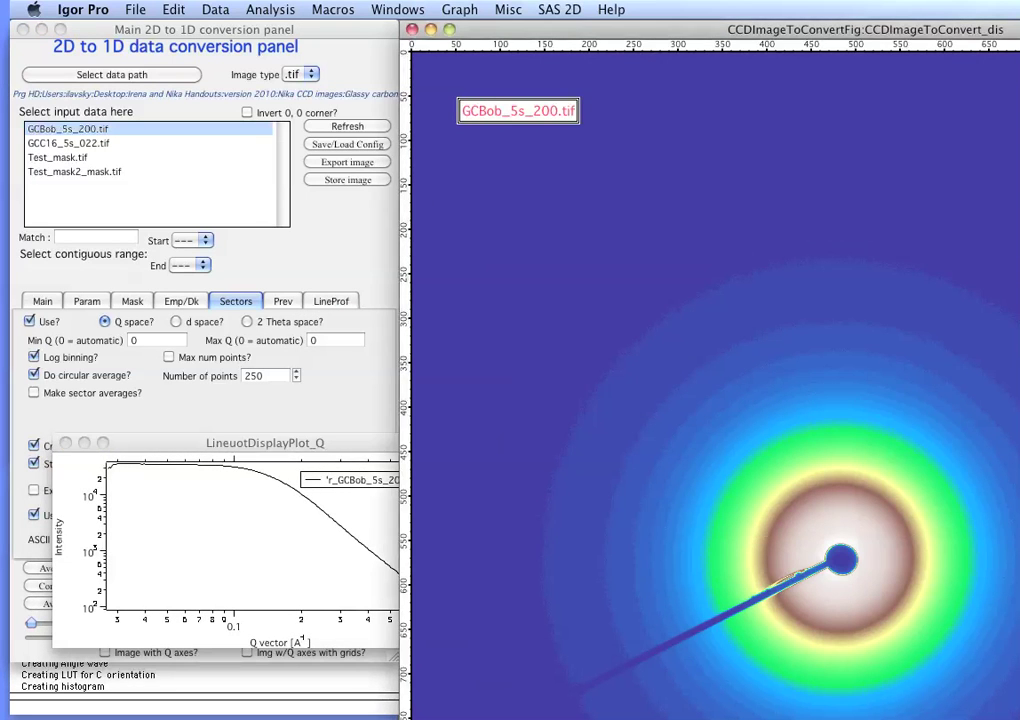
left_click_drag(1014, 714, 1004, 692)
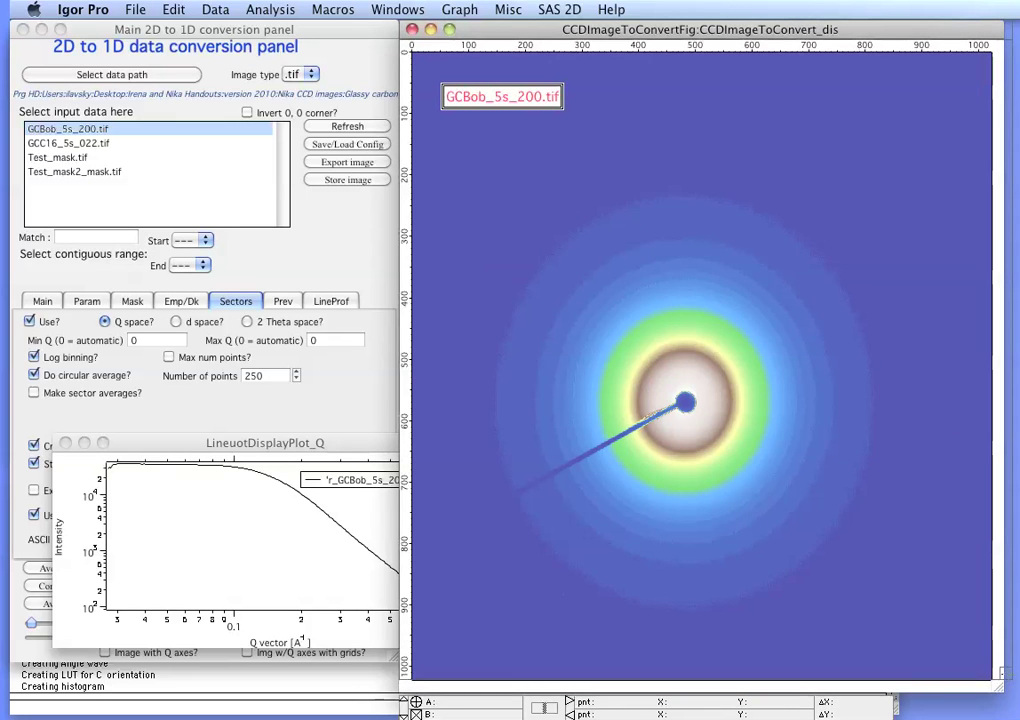
left_click_drag(995, 683, 1006, 668)
left_click_drag(373, 445, 696, 420)
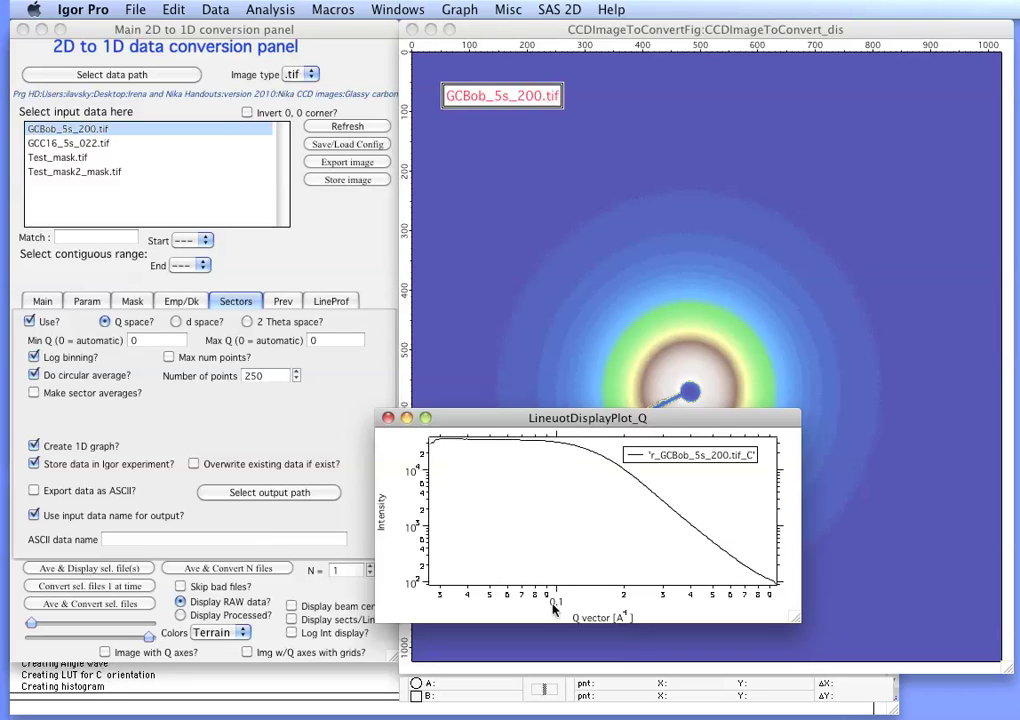
left_click_drag(704, 425, 716, 444)
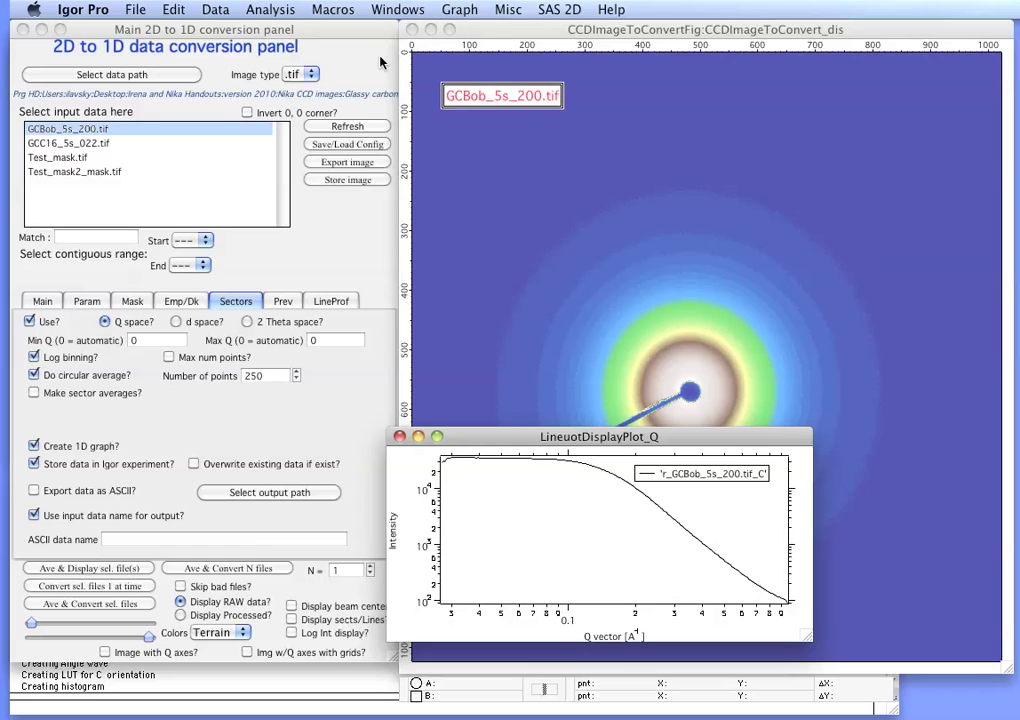
Load the Irena SAS macros.
left_click(333, 10)
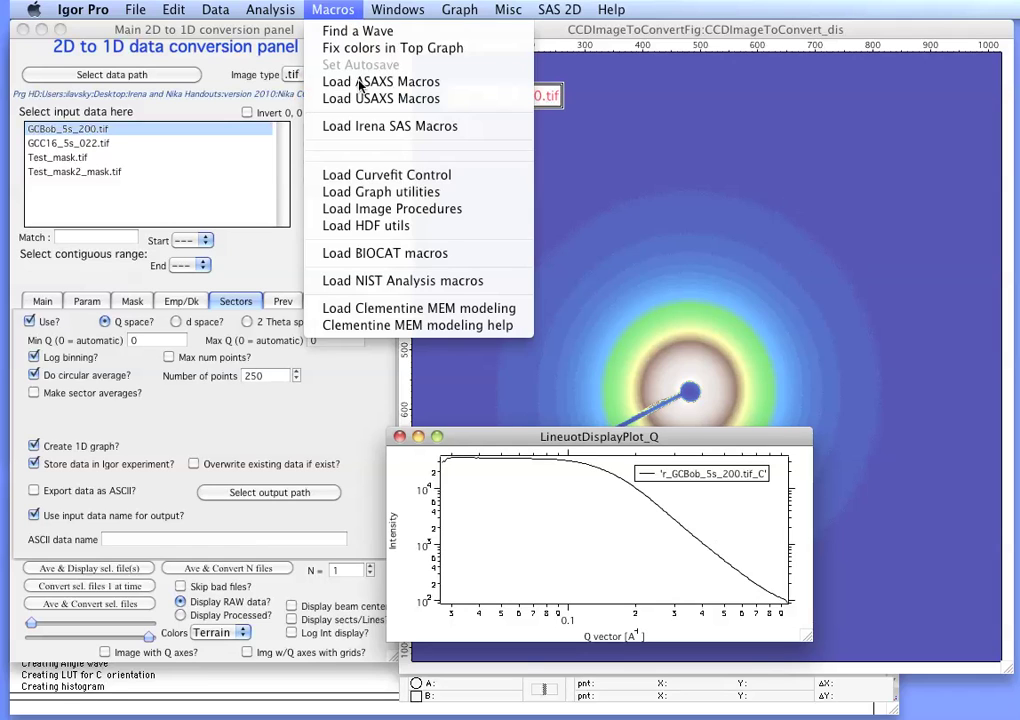
left_click(359, 128)
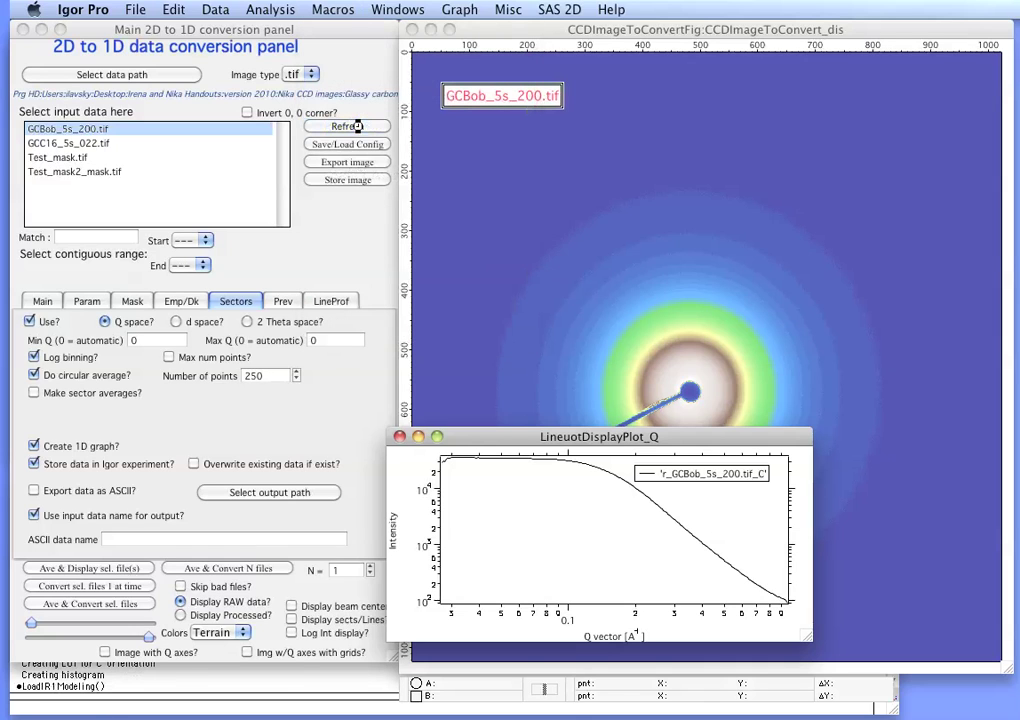